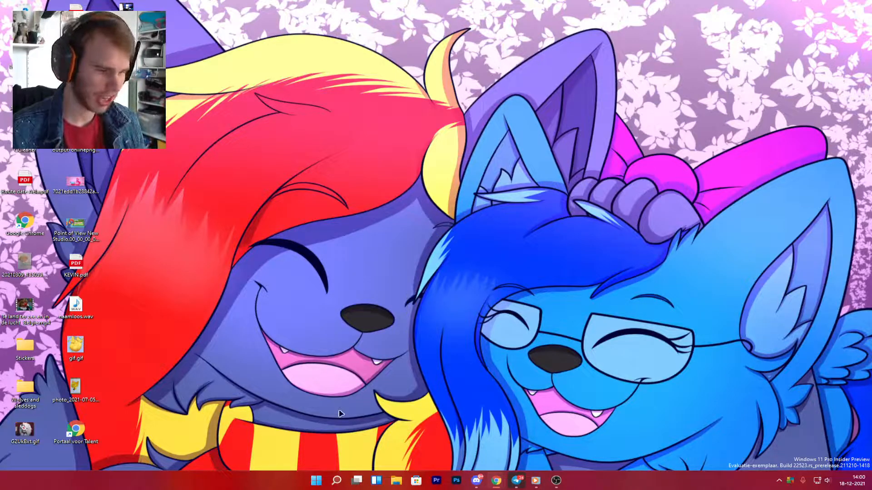
# - Launch Oracle VM VirtualBox and reposition its manager window on the desktop
pyautogui.click(334, 483)
pyautogui.write('virtual')
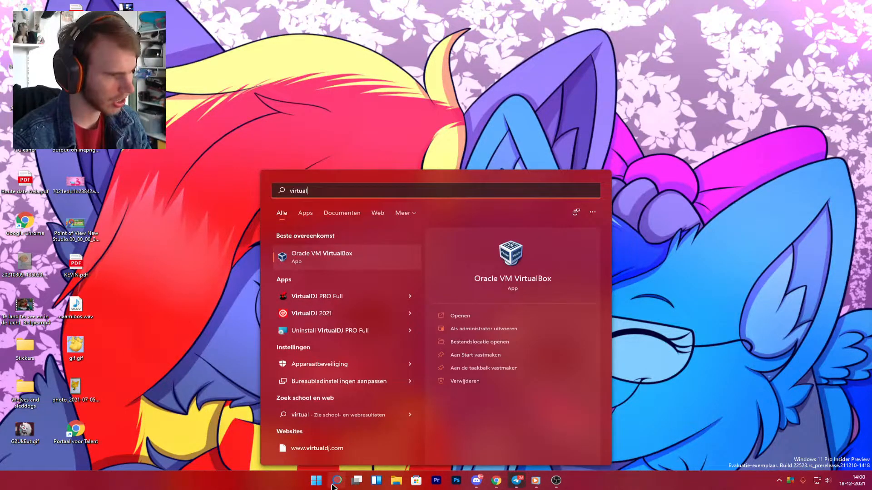
pyautogui.press('Return')
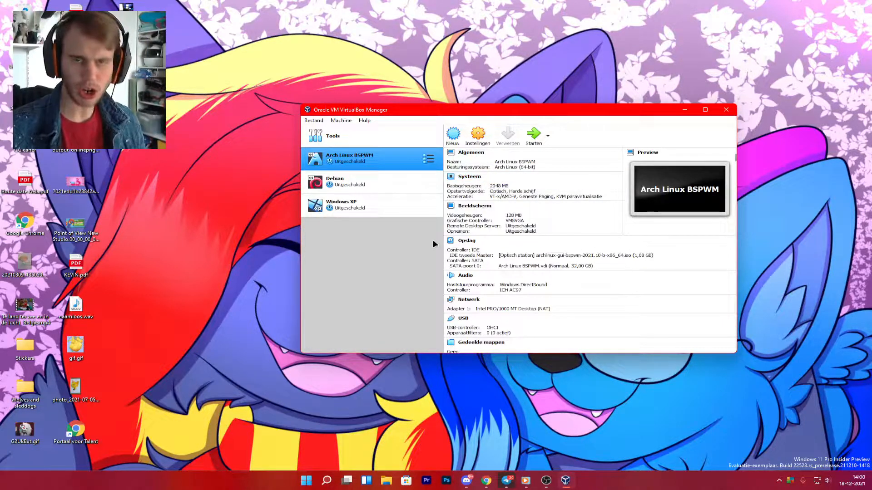
pyautogui.moveTo(488, 111); pyautogui.dragTo(458, 124)
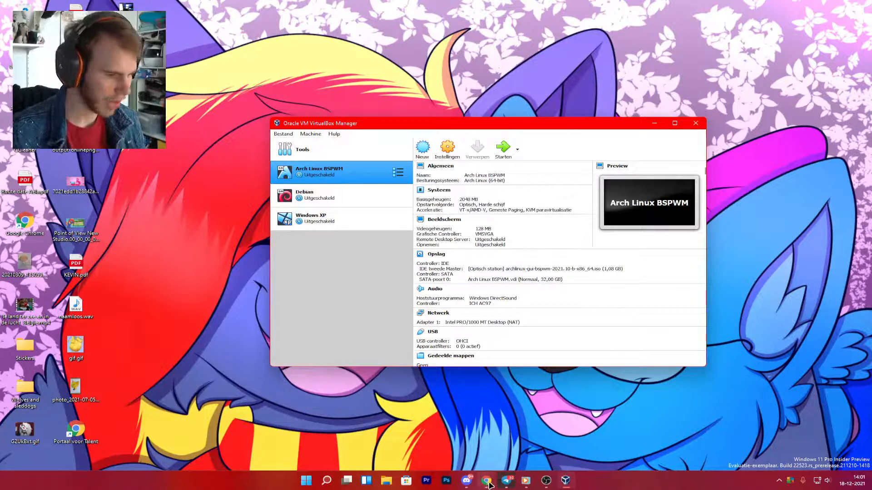
# - Bring up the How to Install Arch Linux guide in Chrome, fit it to half the screen, and place the VirtualBox Manager window beside it
pyautogui.moveTo(490, 485)
pyautogui.click(486, 445)
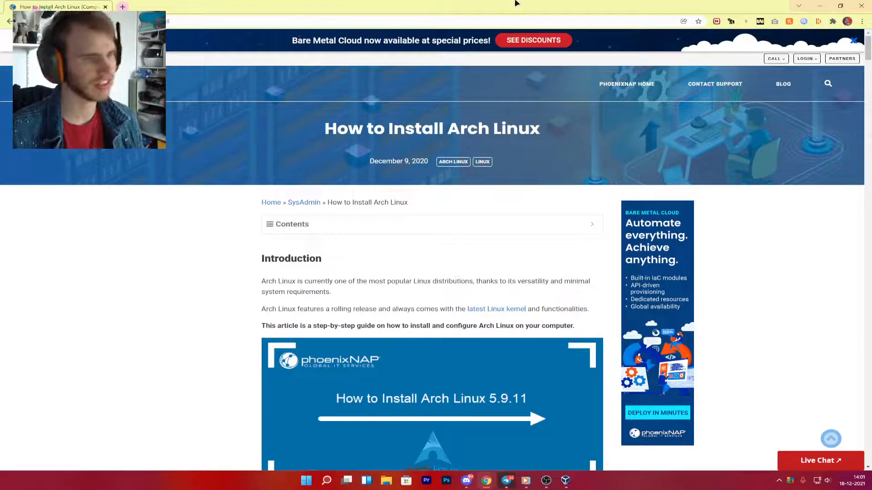
pyautogui.moveTo(517, 4); pyautogui.dragTo(1, 38)
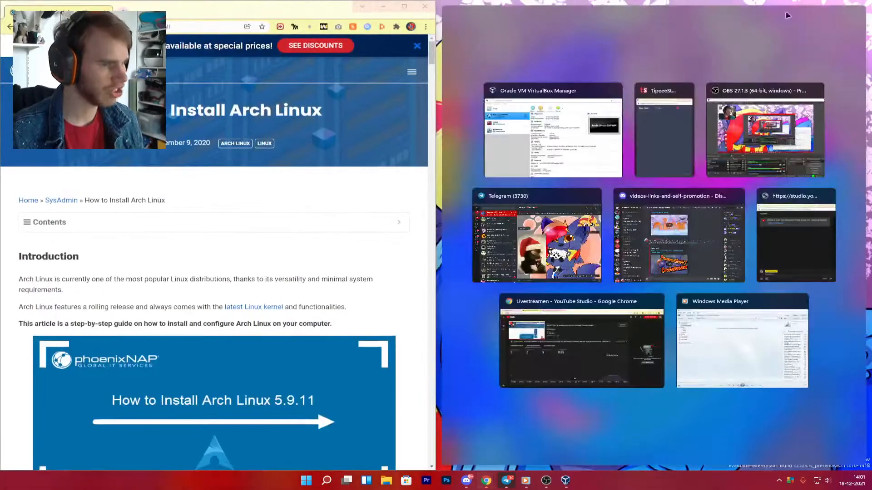
pyautogui.click(658, 26)
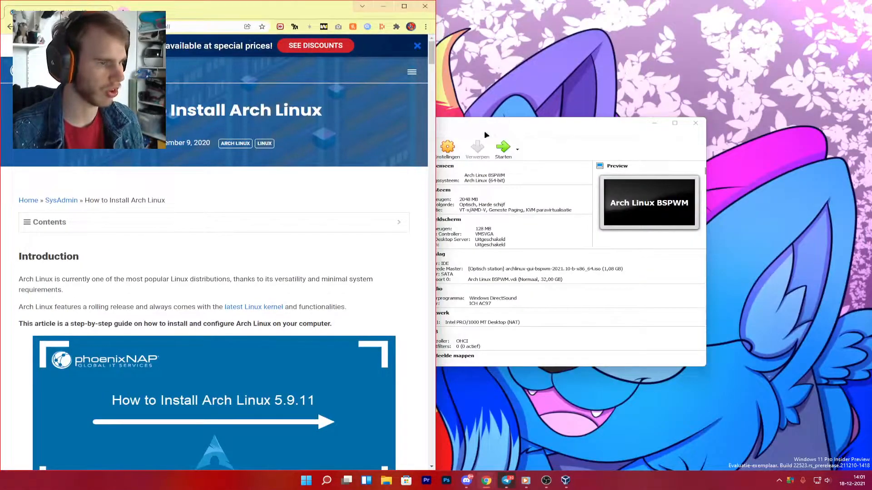
pyautogui.moveTo(484, 129); pyautogui.dragTo(610, 76)
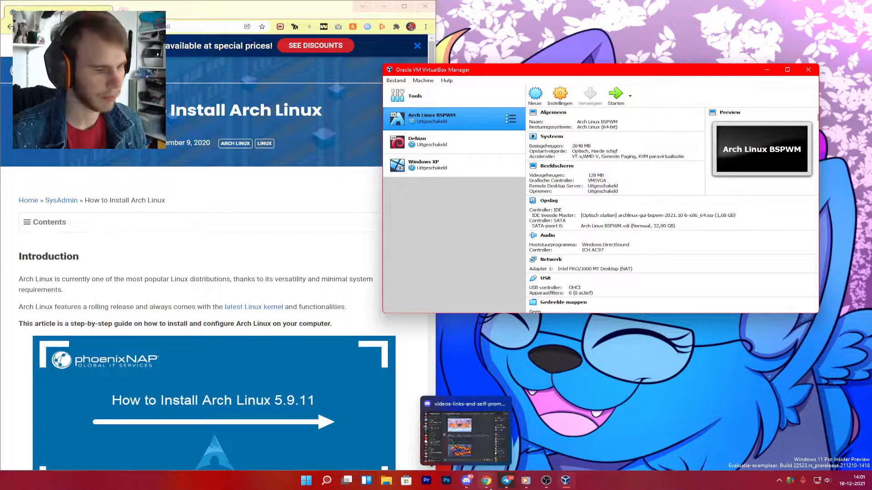
# - Lower the playback volume in Windows Media Player to 24 and minimize the player
pyautogui.click(526, 480)
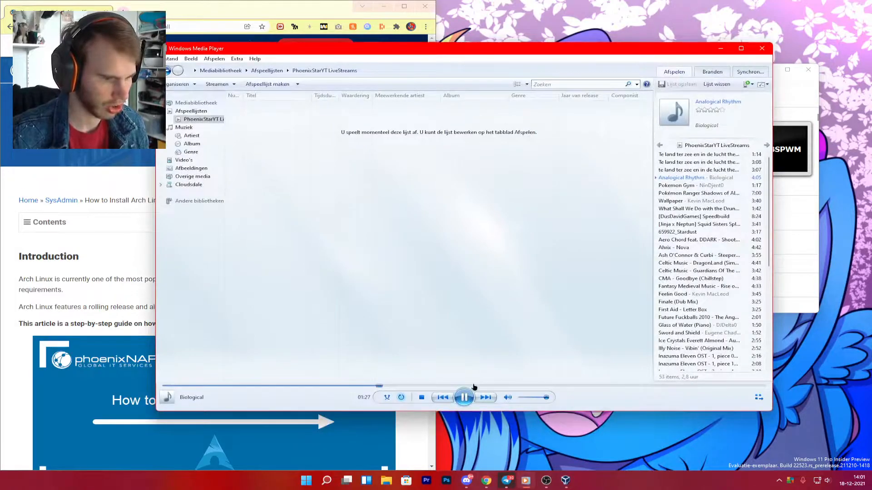
pyautogui.moveTo(545, 399); pyautogui.dragTo(526, 398)
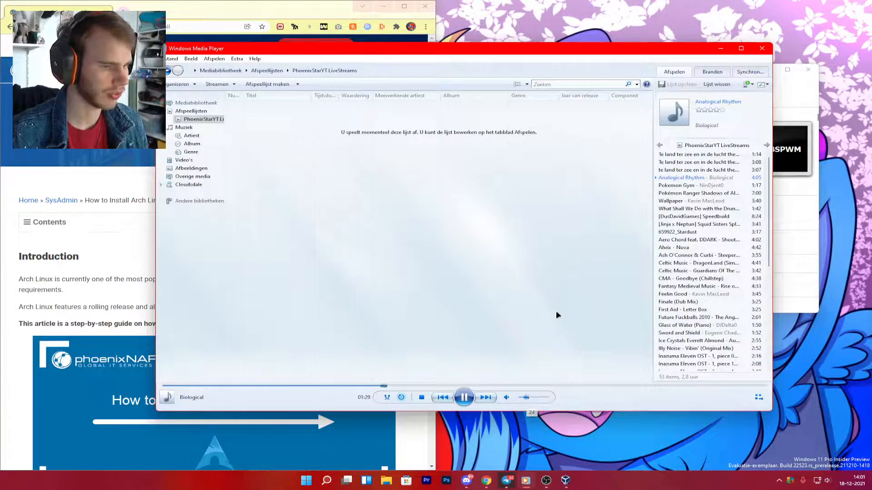
pyautogui.click(721, 49)
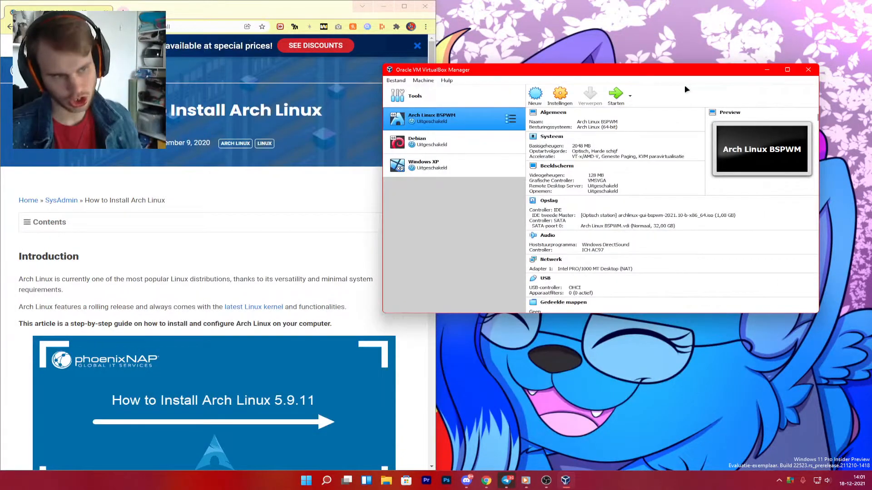
# - Dismiss the guide's promotional banner and read the prerequisites and the ISO download and live USB or DVD steps
pyautogui.click(238, 216)
pyautogui.scroll(-1, 248, 216)
pyautogui.scroll(-6, 248, 220)
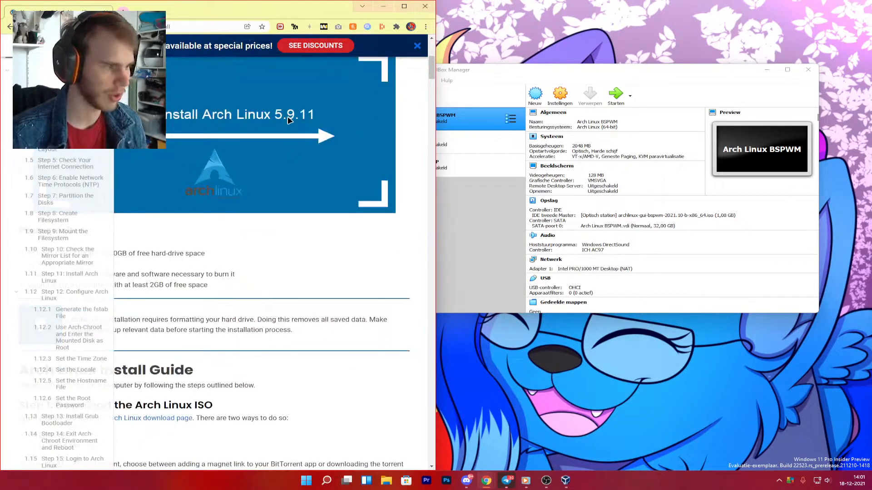
pyautogui.scroll(-1, 285, 235)
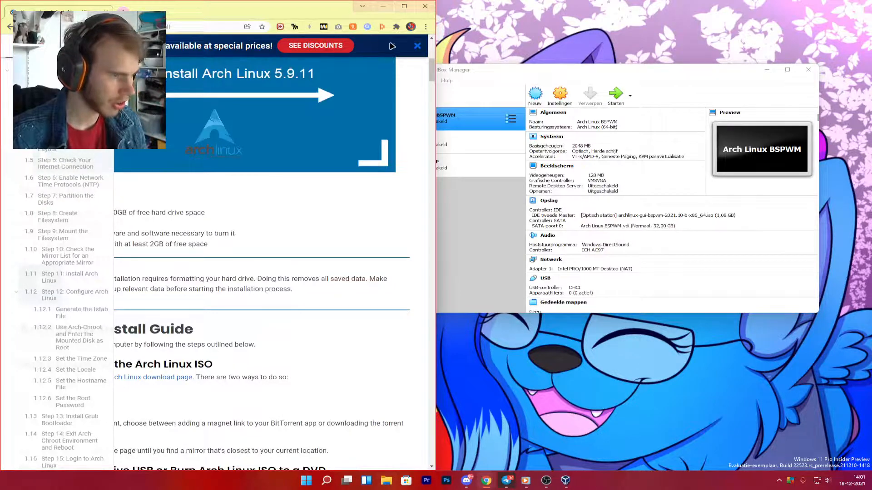
pyautogui.click(415, 47)
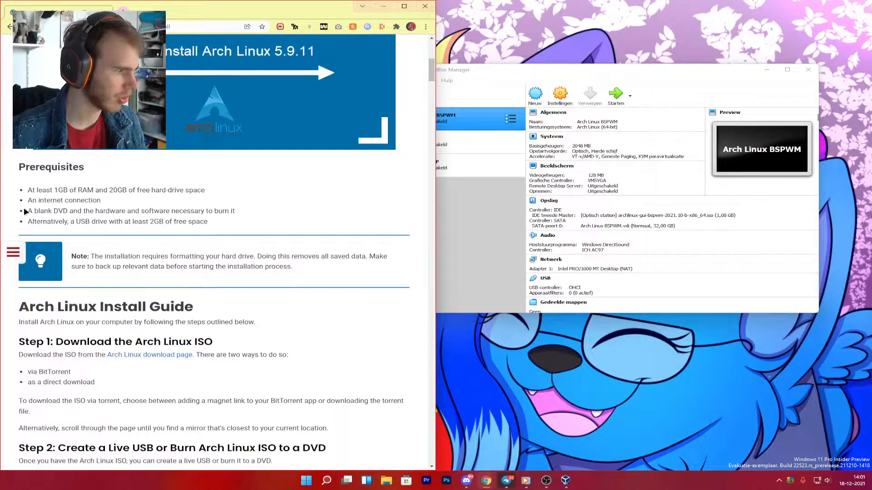
pyautogui.scroll(-4, 265, 294)
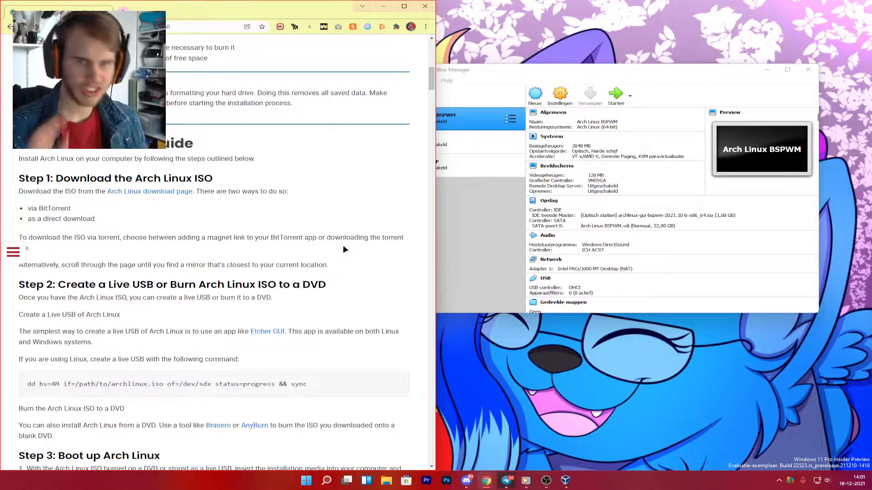
# - In VirtualBox, begin a new virtual machine named Vanilla Arch Linux and set its memory size to 2048 MB
pyautogui.click(447, 191)
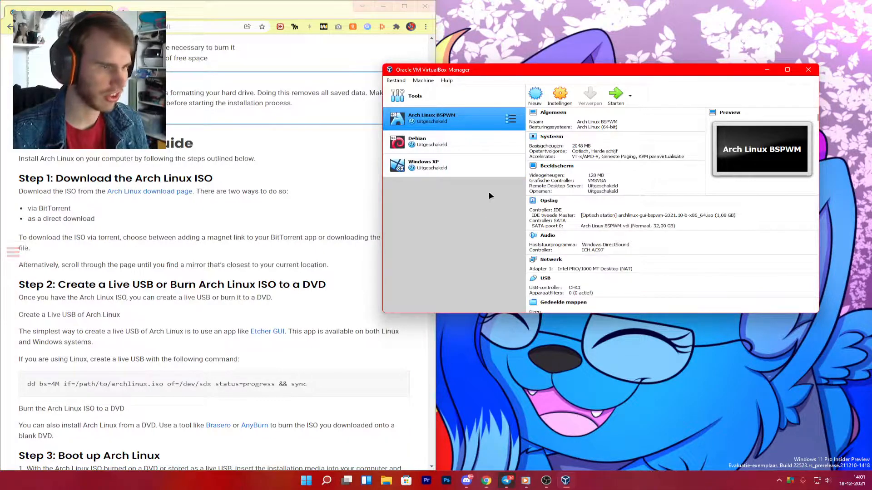
pyautogui.click(539, 104)
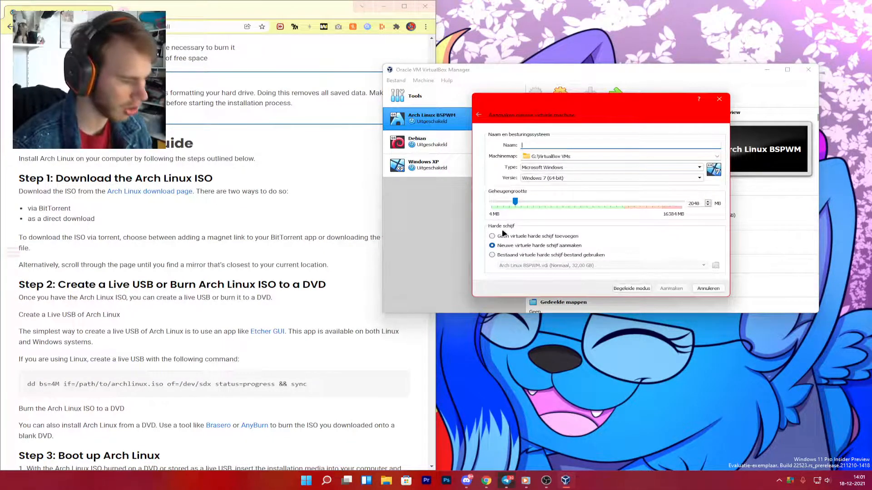
pyautogui.write('Vina')
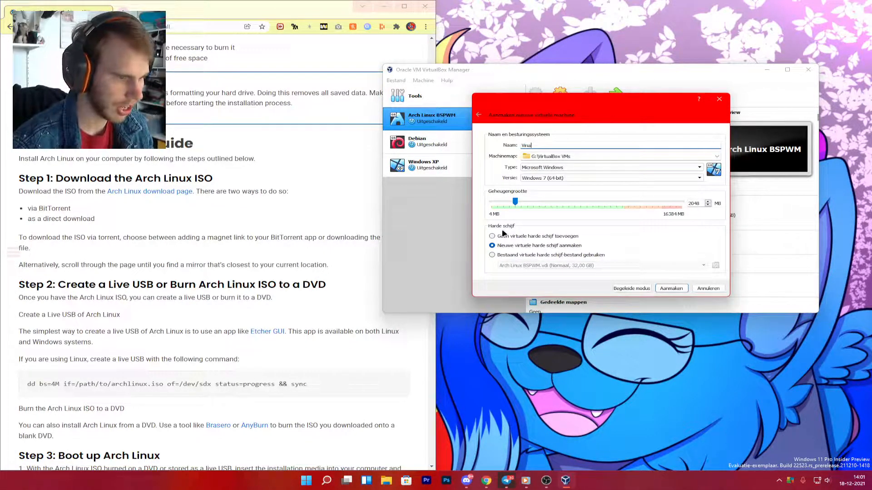
pyautogui.write('lla')
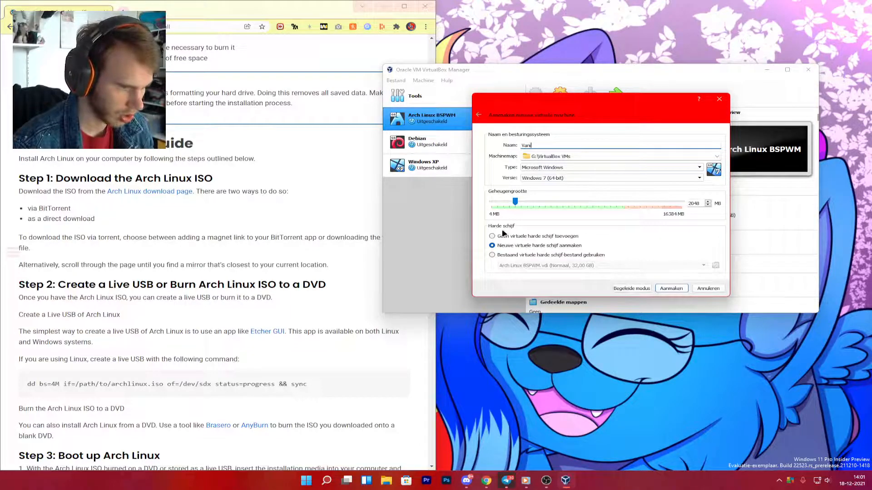
pyautogui.press('super')
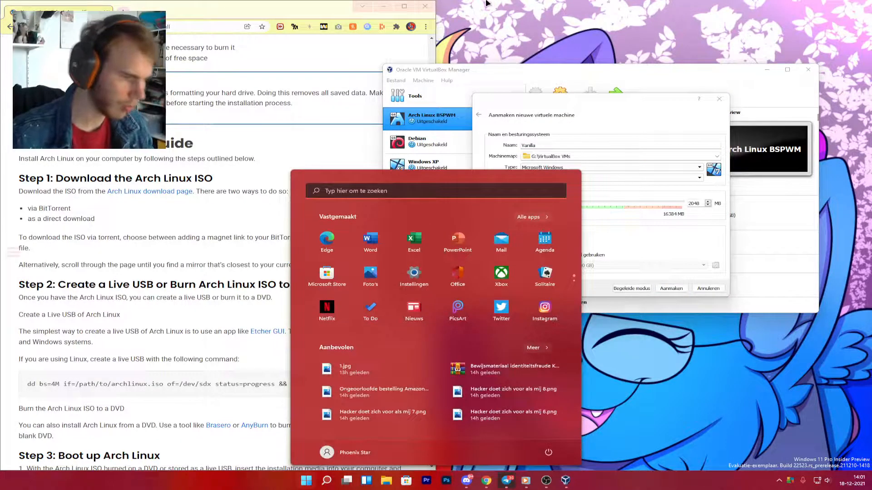
pyautogui.click(591, 145)
pyautogui.write('Arc')
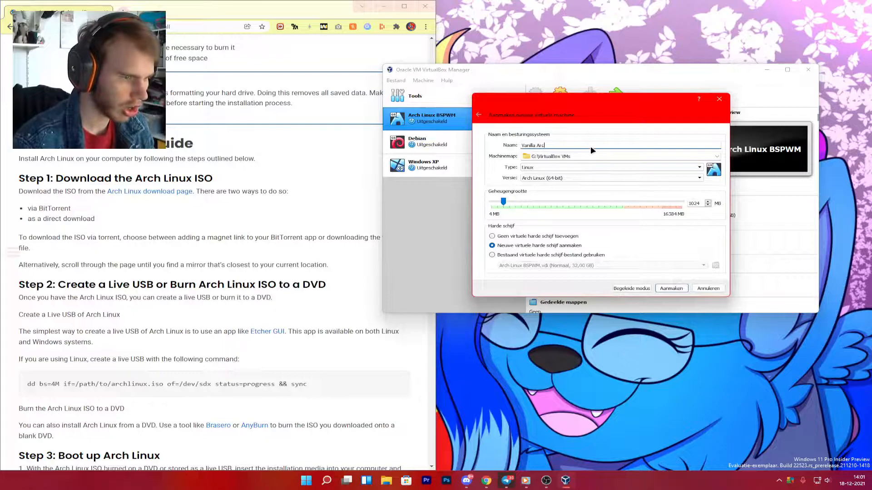
pyautogui.write('h Linux')
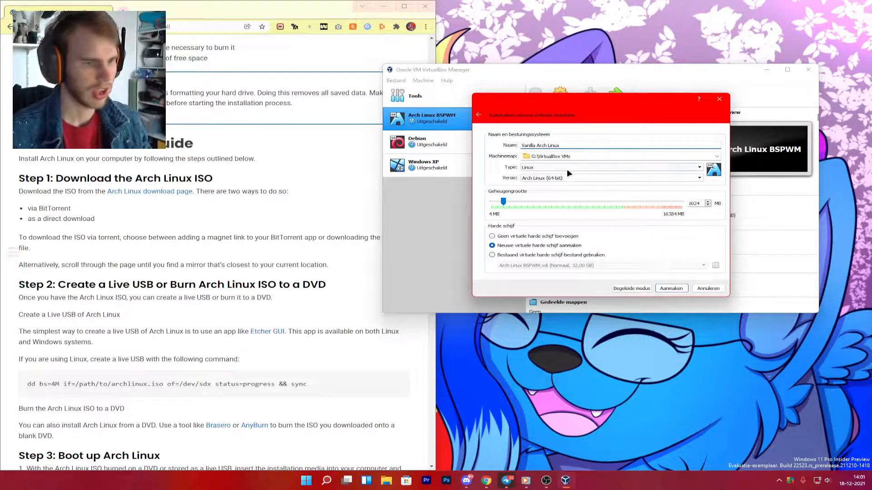
pyautogui.moveTo(503, 202); pyautogui.dragTo(514, 205)
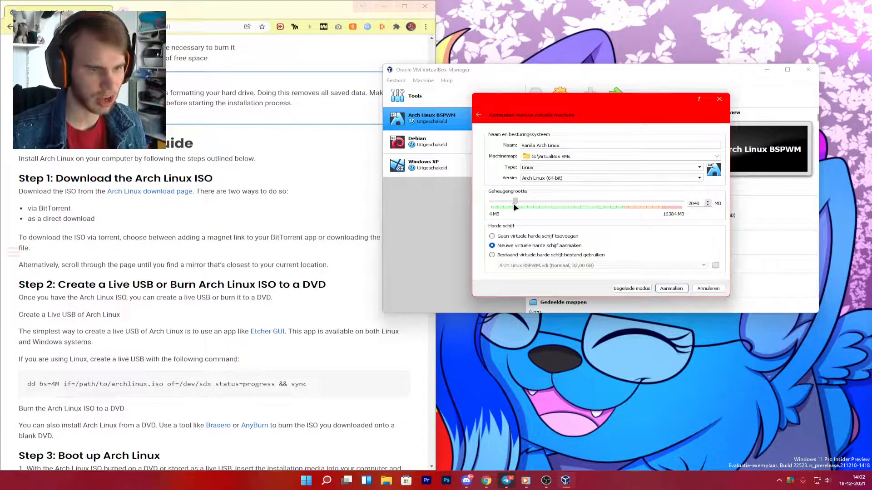
# - Create a 64 GB dynamically allocated VDI hard disk for the new machine
pyautogui.click(666, 287)
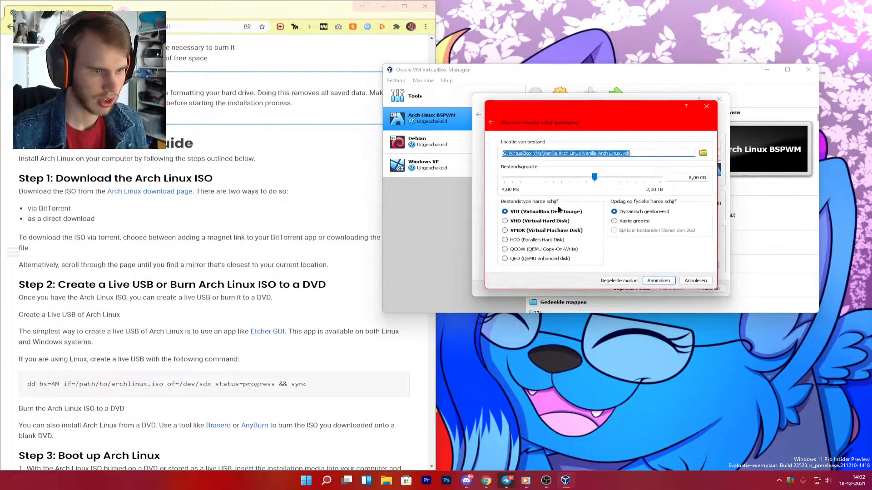
pyautogui.doubleClick(647, 180)
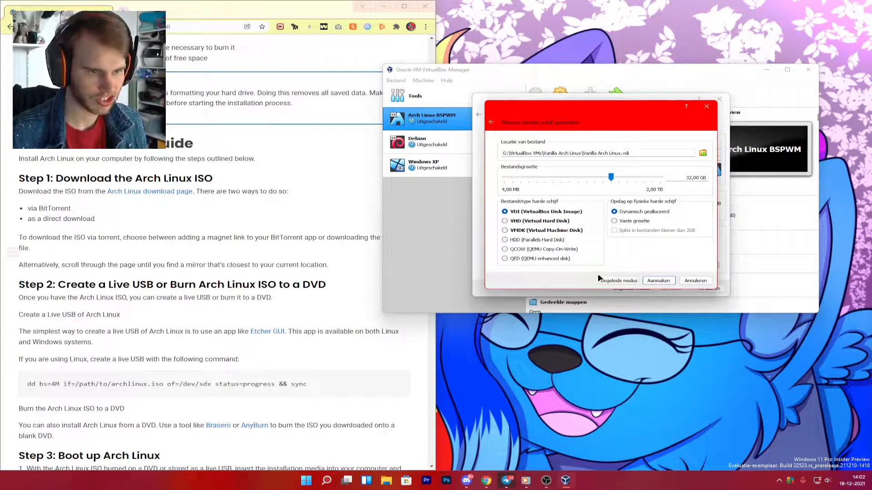
pyautogui.click(656, 179)
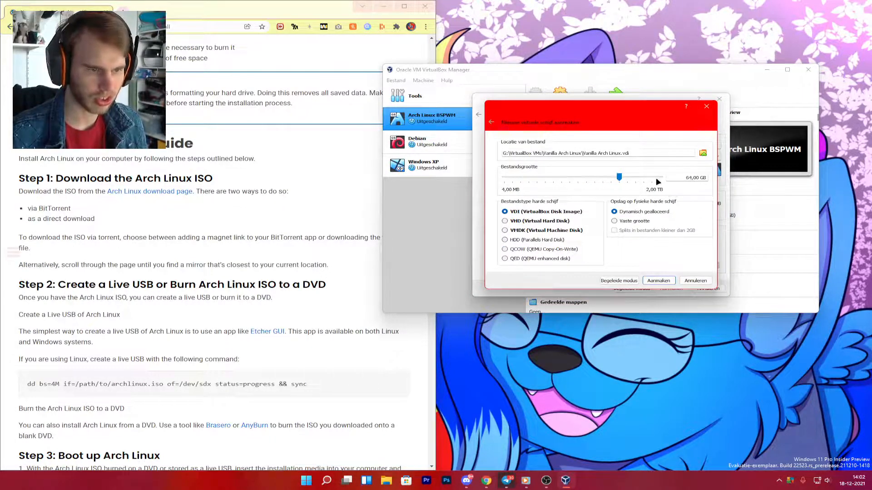
pyautogui.click(658, 281)
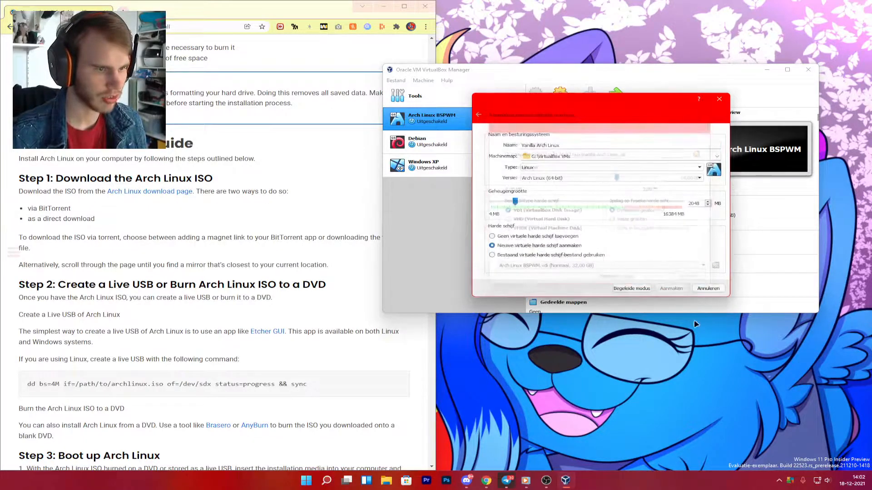
# - In the Vanilla Arch Linux machine's settings, raise the display's video memory to 128 MB
pyautogui.click(560, 95)
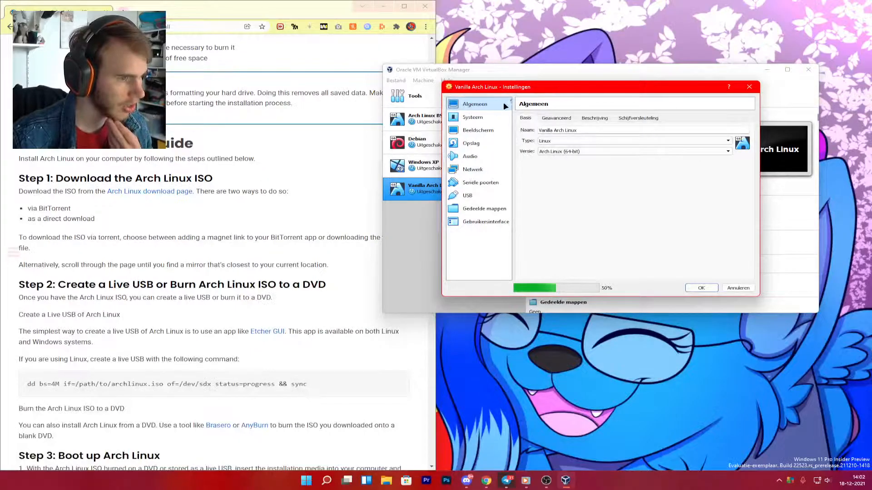
pyautogui.click(488, 119)
pyautogui.click(586, 152)
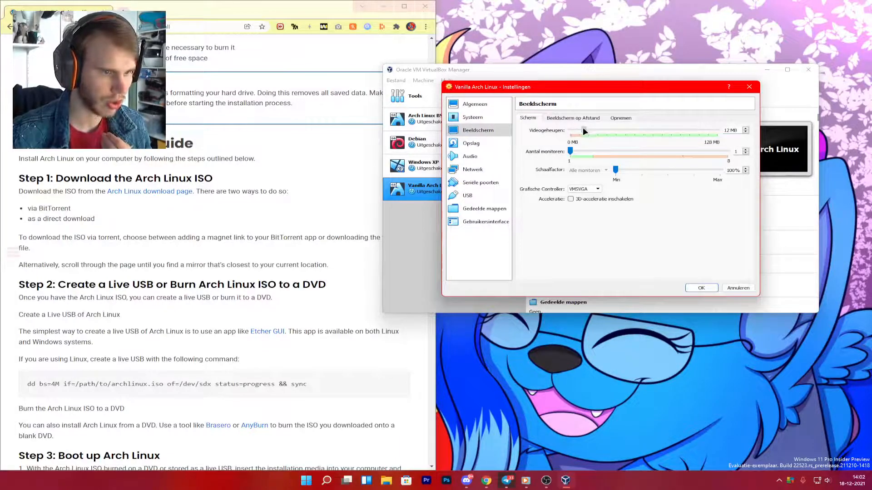
# - Load archlinux-2021.11.01-x86_64.iso from the H: ISO folder into the empty IDE optical drive and save the machine's settings
pyautogui.click(476, 143)
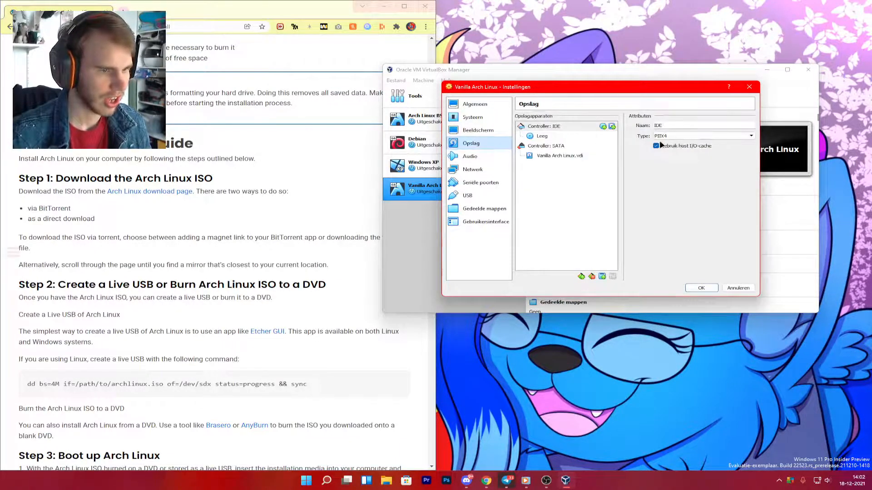
pyautogui.click(542, 135)
pyautogui.click(750, 126)
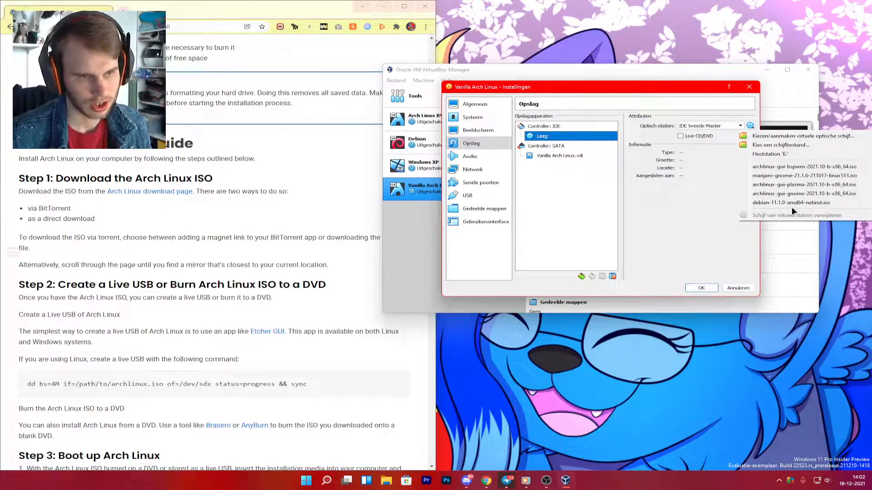
pyautogui.click(791, 147)
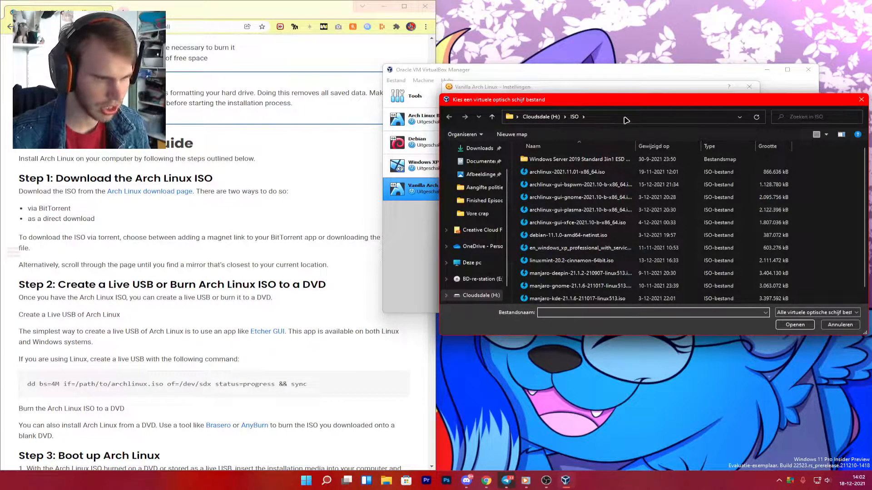
pyautogui.click(566, 172)
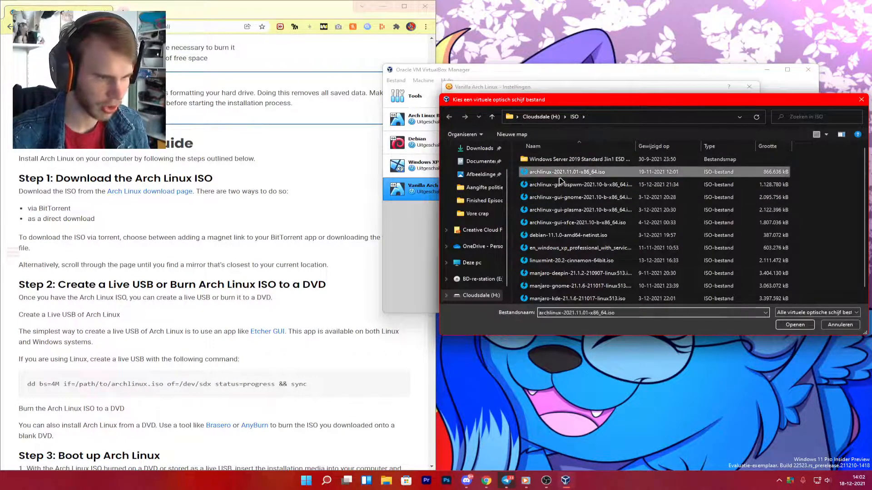
pyautogui.click(795, 324)
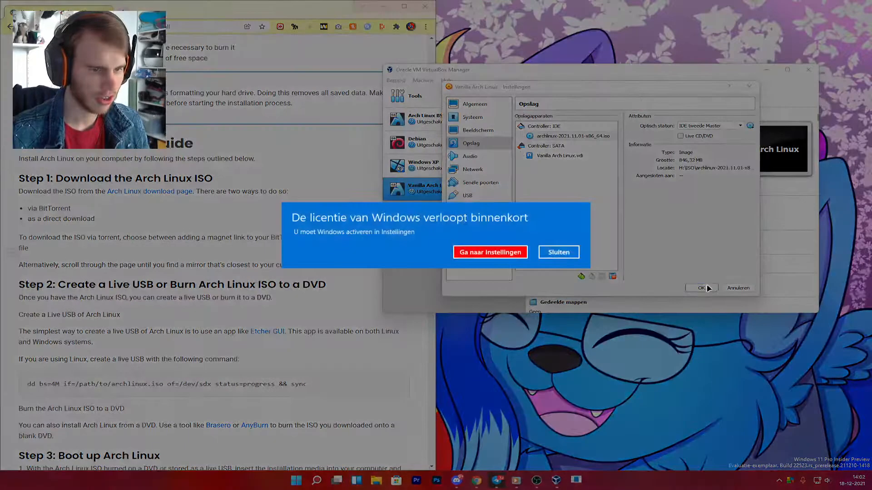
pyautogui.click(559, 253)
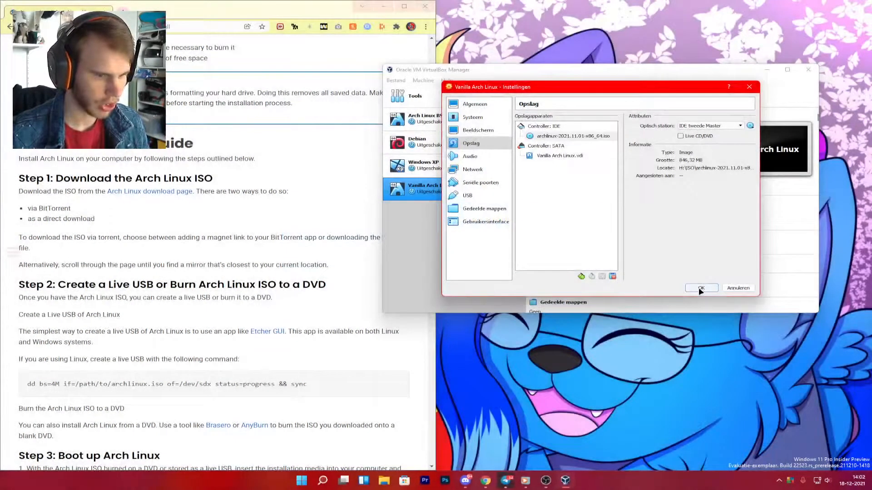
pyautogui.click(700, 288)
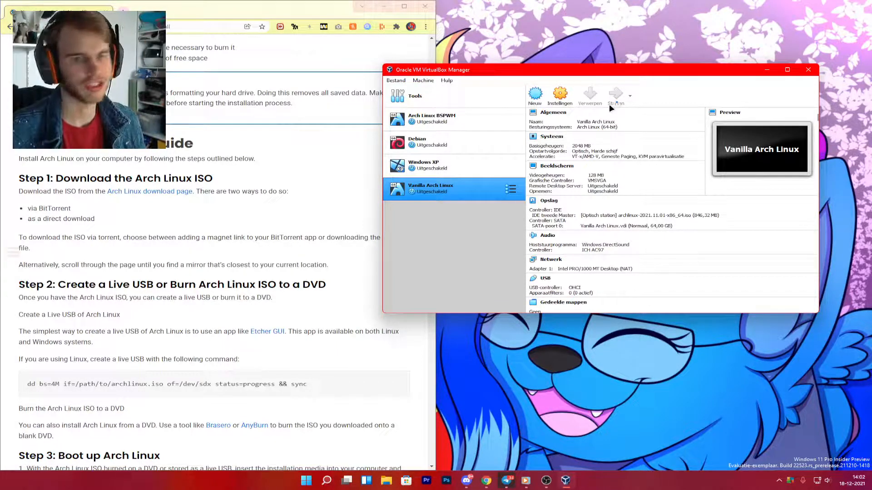
# - Start the Vanilla Arch Linux machine, minimize the VirtualBox Manager, and boot the Arch Linux install medium (x86_64, BIOS)
pyautogui.click(609, 104)
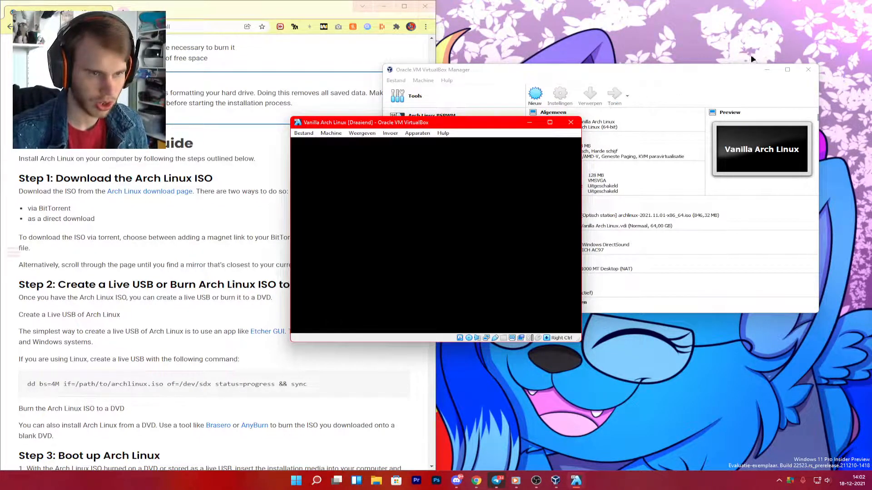
pyautogui.click(766, 69)
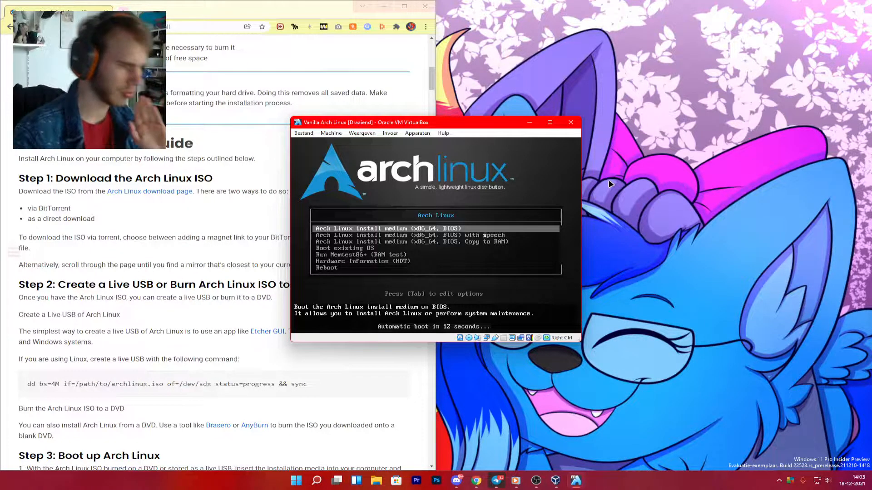
pyautogui.press('Return')
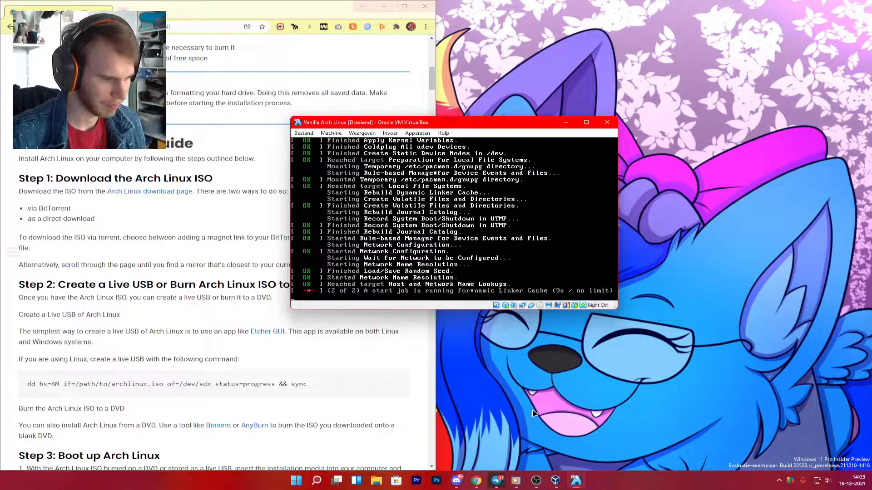
# - Search Windows for media, launch the Media Player app, and move its window higher on the desktop
pyautogui.click(314, 482)
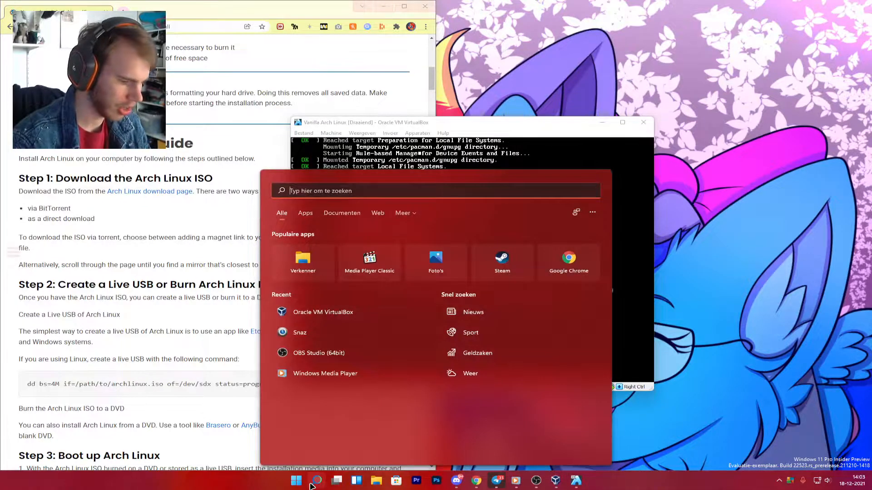
pyautogui.write('media')
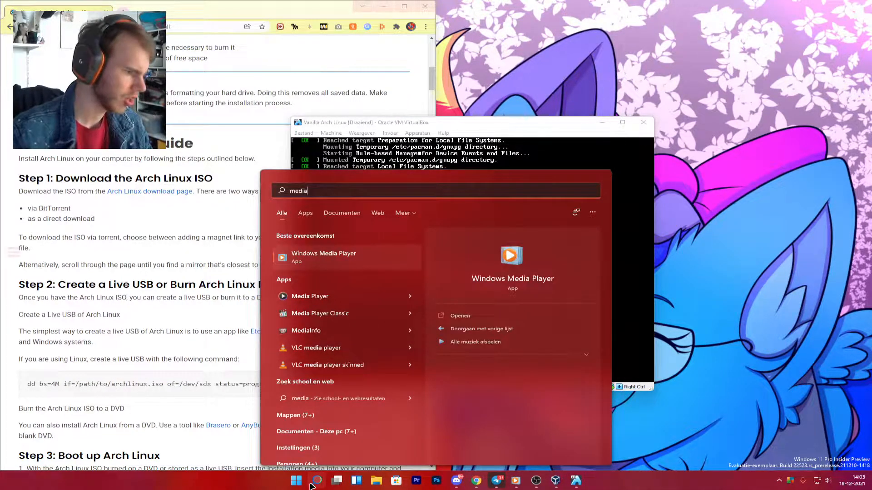
pyautogui.click(312, 296)
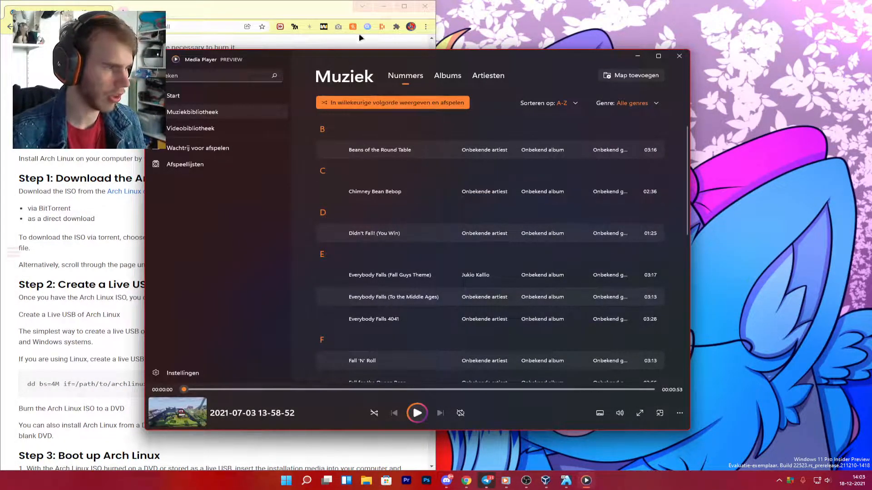
pyautogui.moveTo(408, 62); pyautogui.dragTo(393, 37)
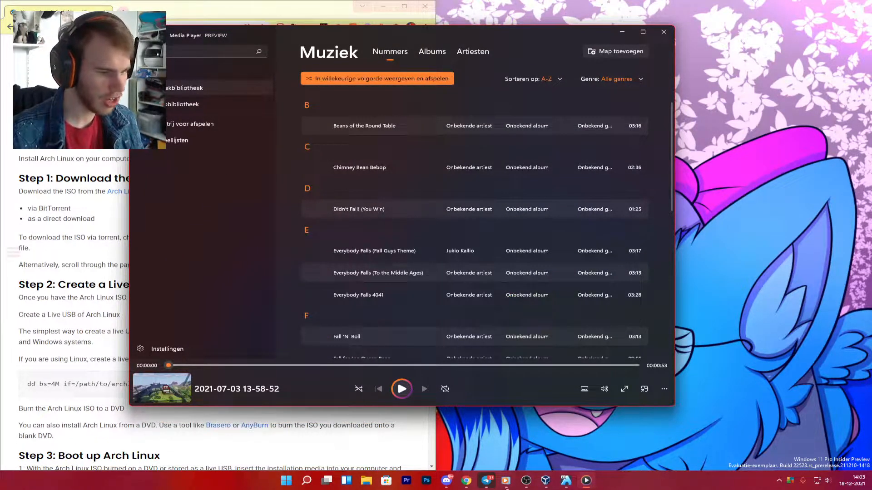
# - Switch to Windows Media Player, try the Revert skin, return to the full library view, and minimize the player
pyautogui.click(506, 482)
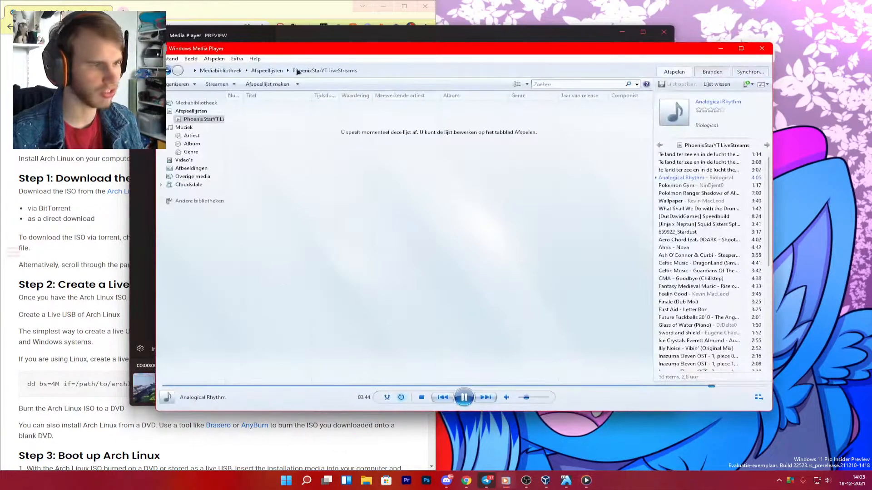
pyautogui.click(721, 49)
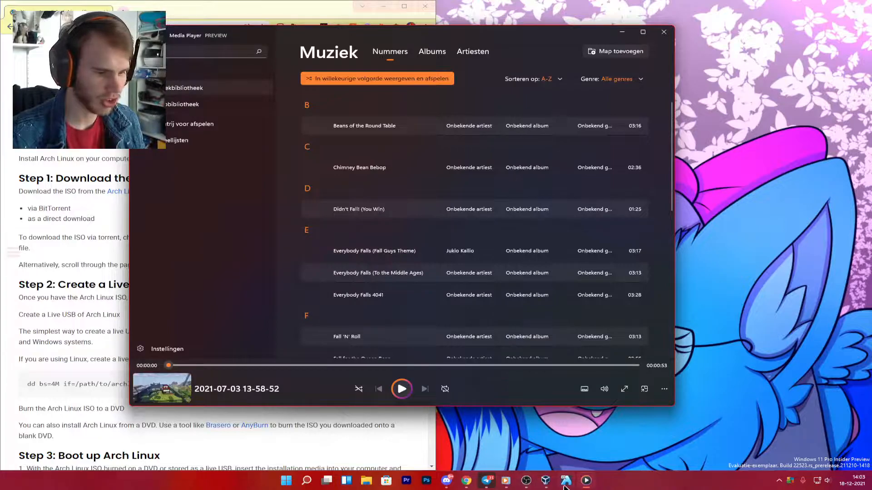
pyautogui.click(506, 480)
pyautogui.click(188, 58)
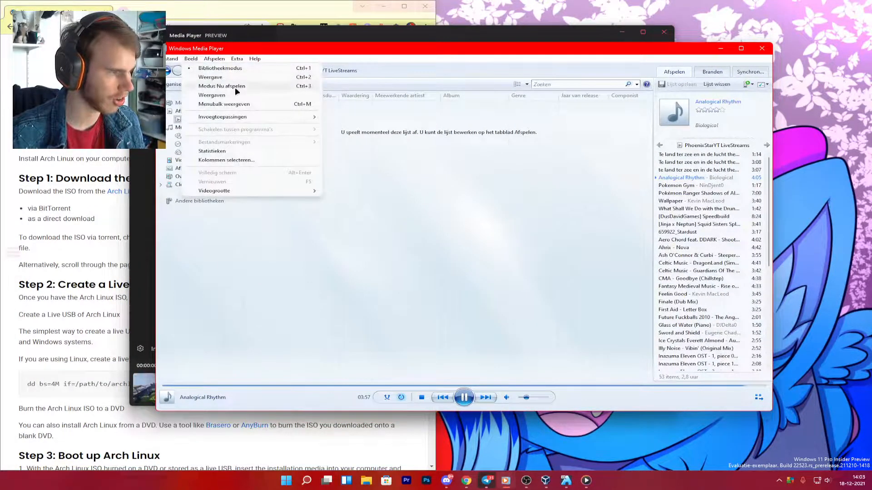
pyautogui.click(234, 97)
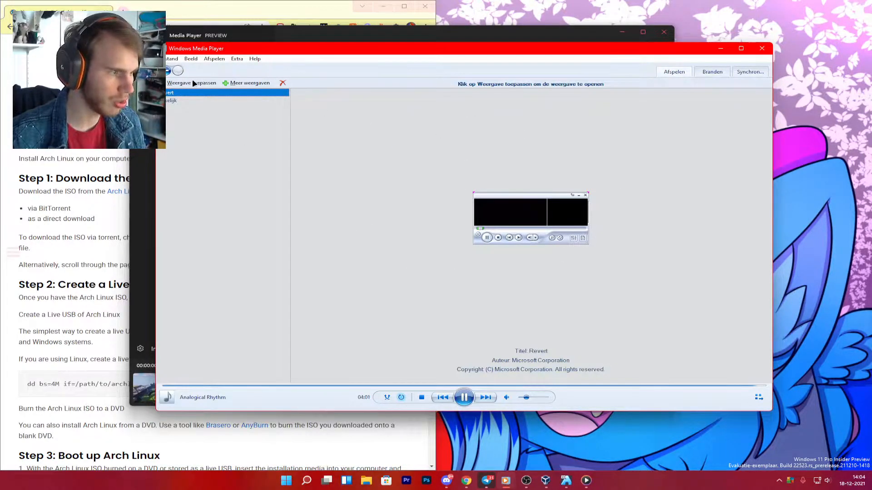
pyautogui.click(177, 83)
pyautogui.moveTo(199, 56); pyautogui.dragTo(256, 111)
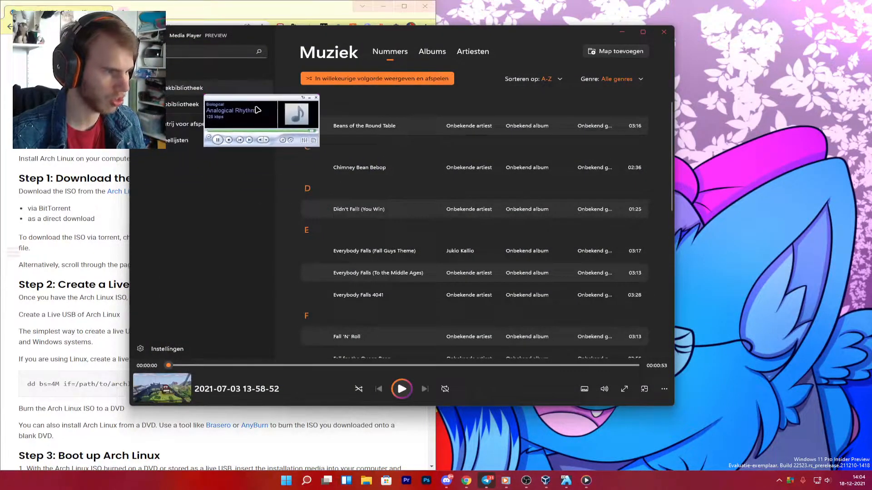
pyautogui.click(305, 97)
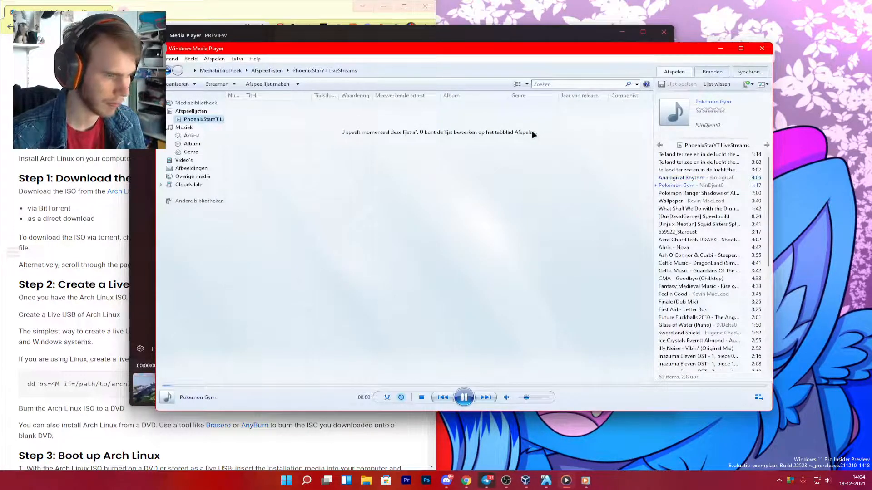
pyautogui.click(719, 49)
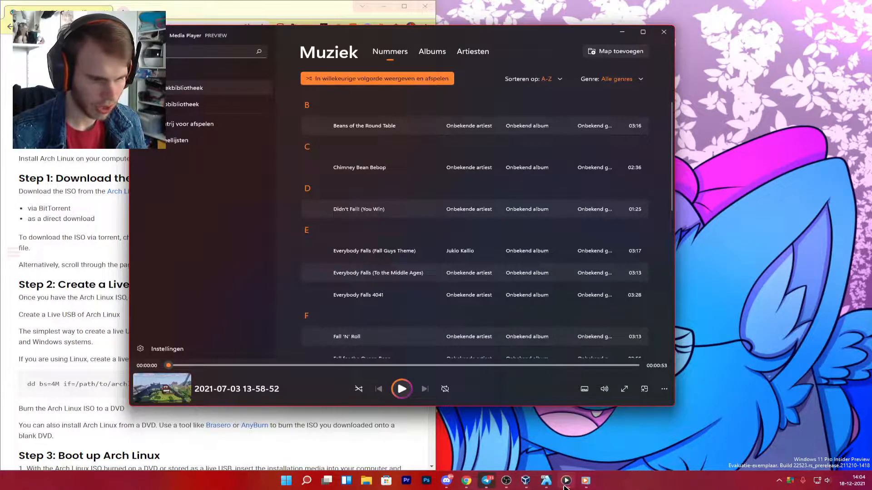
# - In Windows Media Player, turn on shuffle, skip to the next track, and minimize the window
pyautogui.click(585, 480)
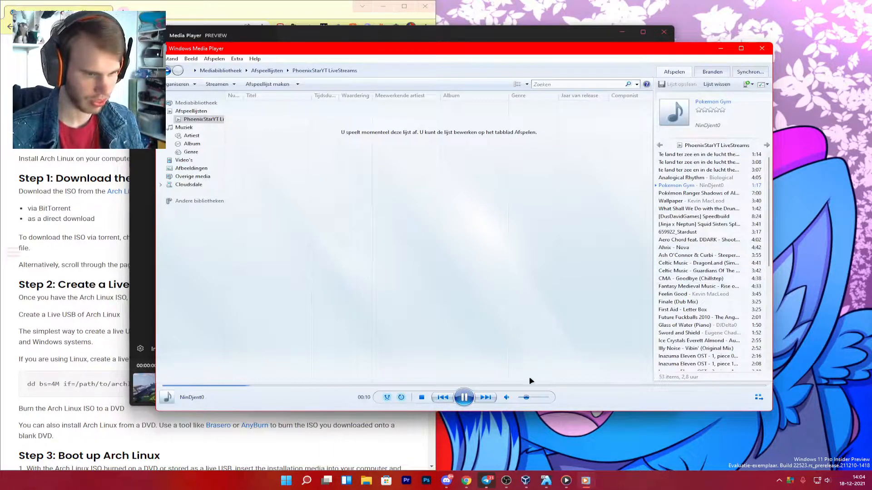
pyautogui.click(488, 397)
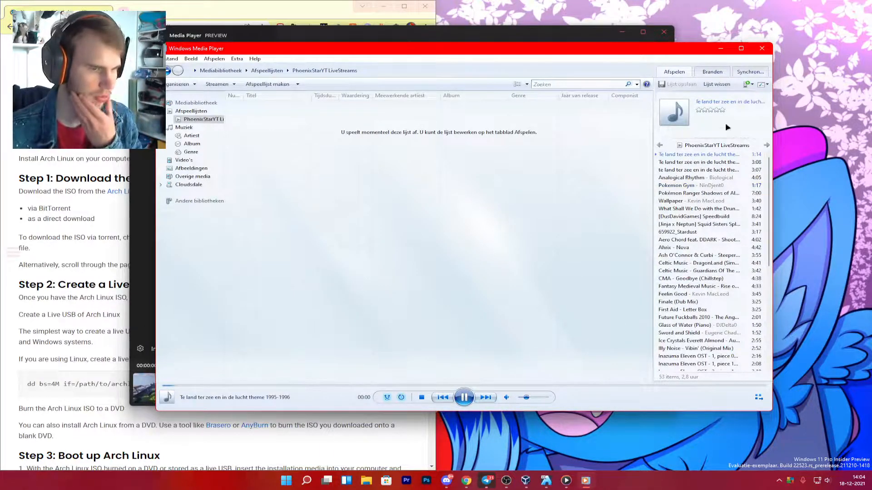
pyautogui.click(720, 49)
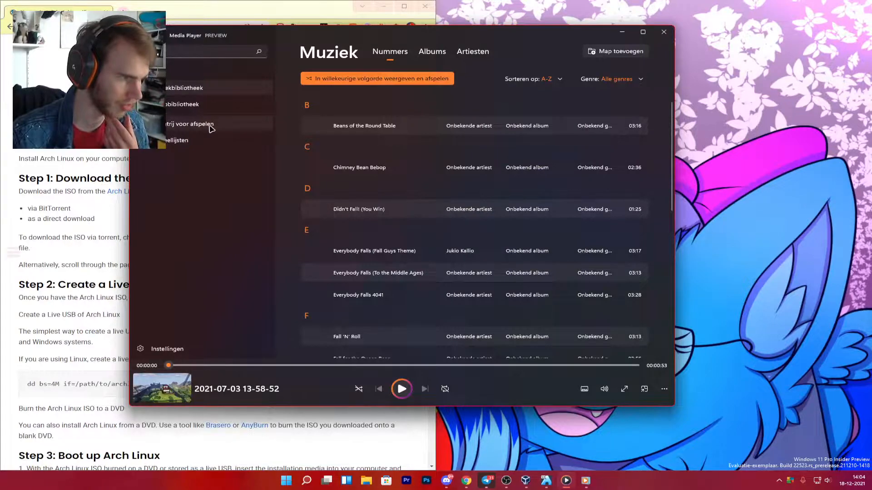
# - In Media Player, create a new playlist named PhoenixStarYT Live and open it
pyautogui.click(188, 139)
pyautogui.click(474, 230)
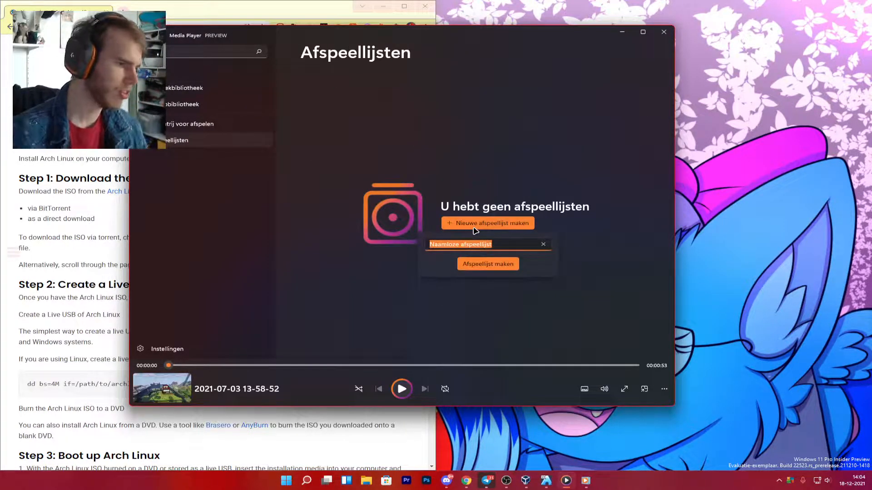
pyautogui.write('PhoenixStar')
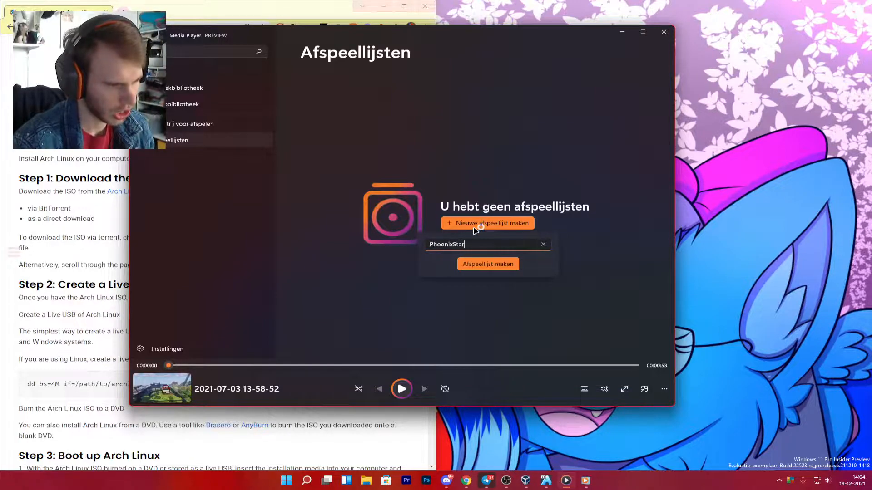
pyautogui.write('YT Live')
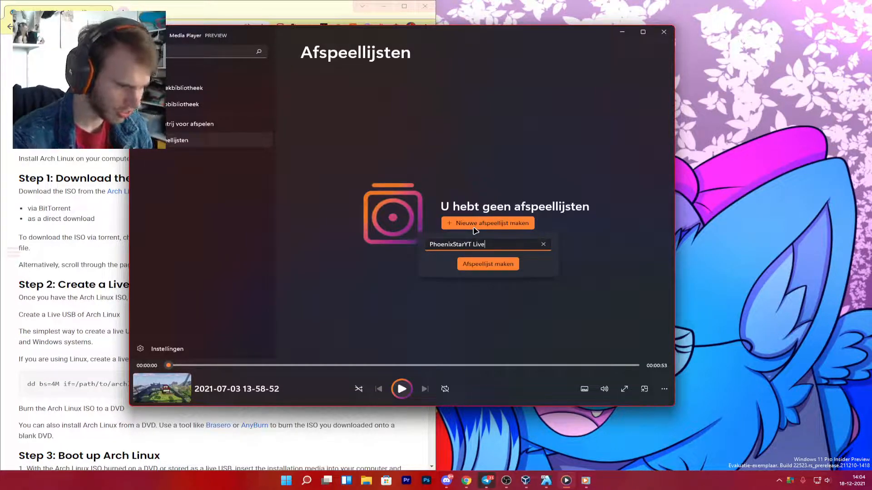
pyautogui.click(501, 267)
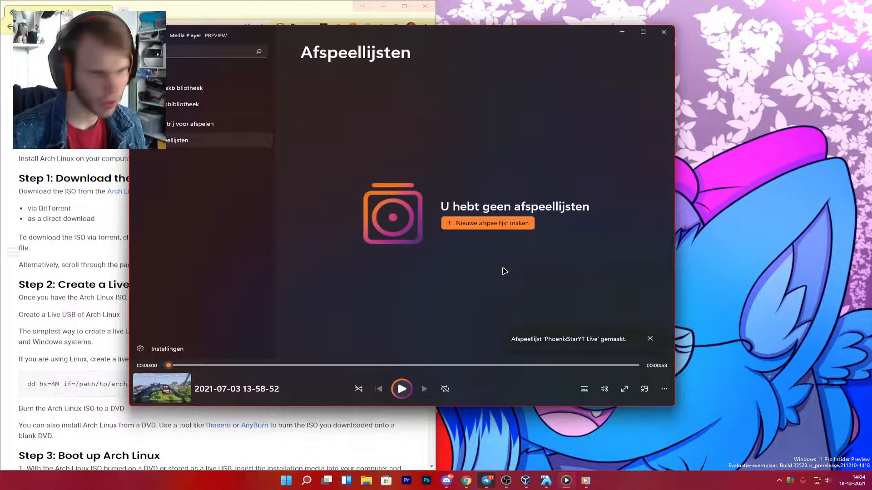
pyautogui.click(348, 153)
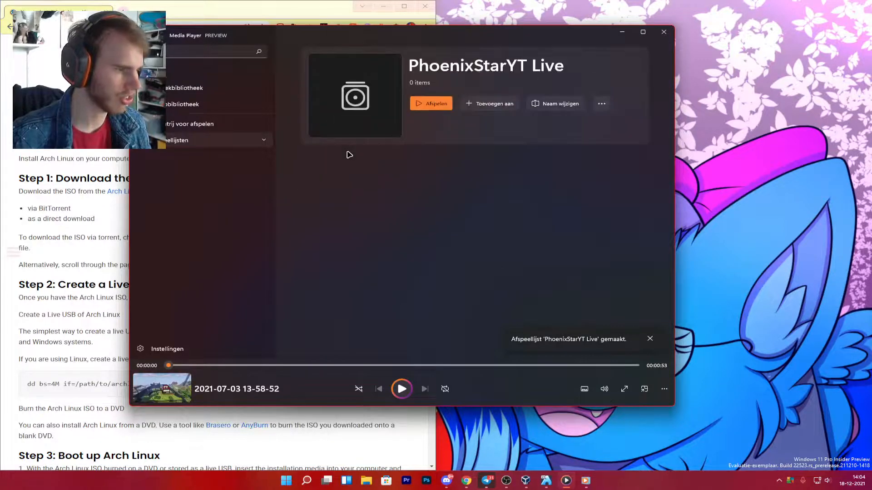
# - Place both players side by side and try to copy all PhoenixStarYT LiveStreams tracks from Windows Media Player into the PhoenixStarYT Live playlist
pyautogui.click(586, 481)
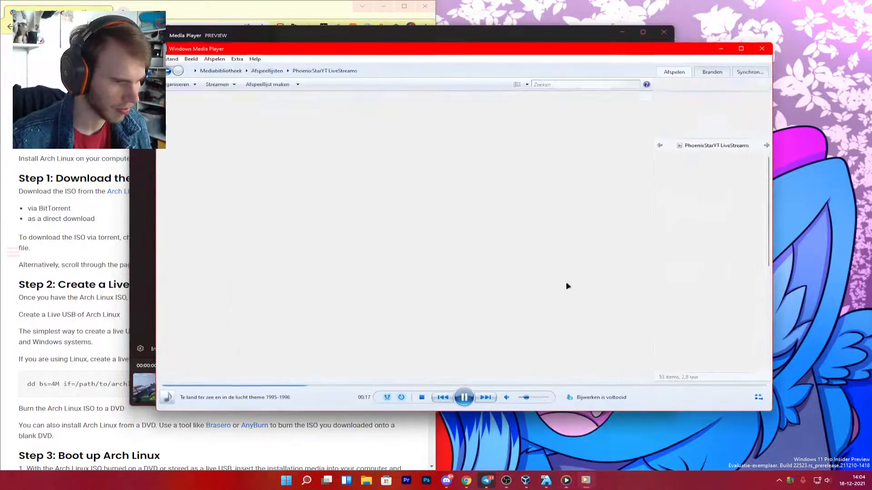
pyautogui.moveTo(631, 43); pyautogui.dragTo(302, 64)
pyautogui.moveTo(415, 35); pyautogui.dragTo(553, 45)
pyautogui.click(216, 205)
pyautogui.click(385, 190)
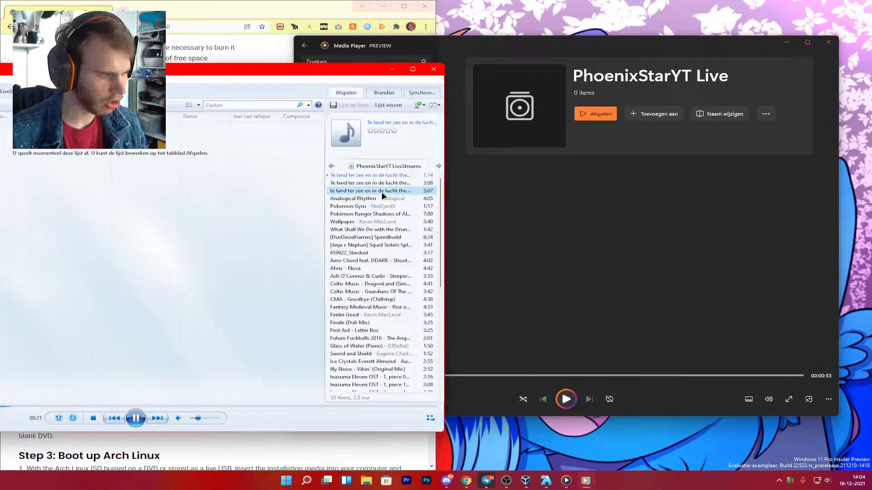
pyautogui.hotkey('ctrl', 'a')
pyautogui.moveTo(368, 222); pyautogui.dragTo(598, 234)
pyautogui.scroll(-9, 347, 308)
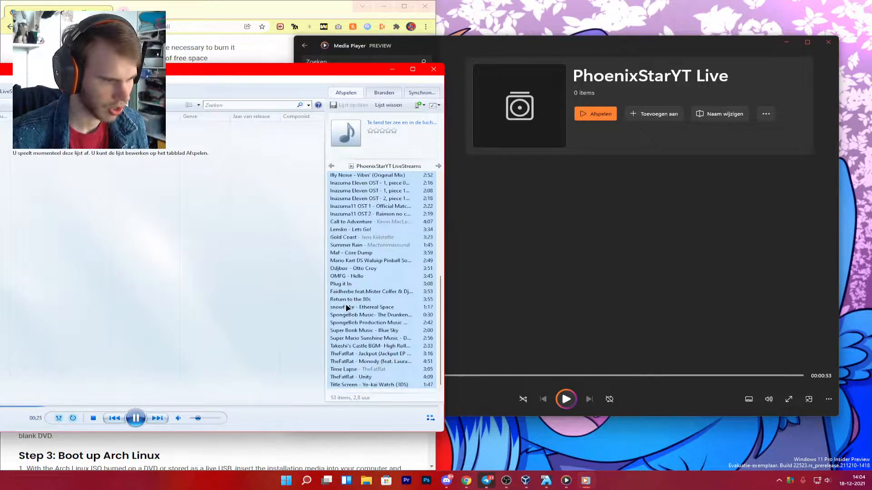
pyautogui.moveTo(346, 307); pyautogui.dragTo(642, 264)
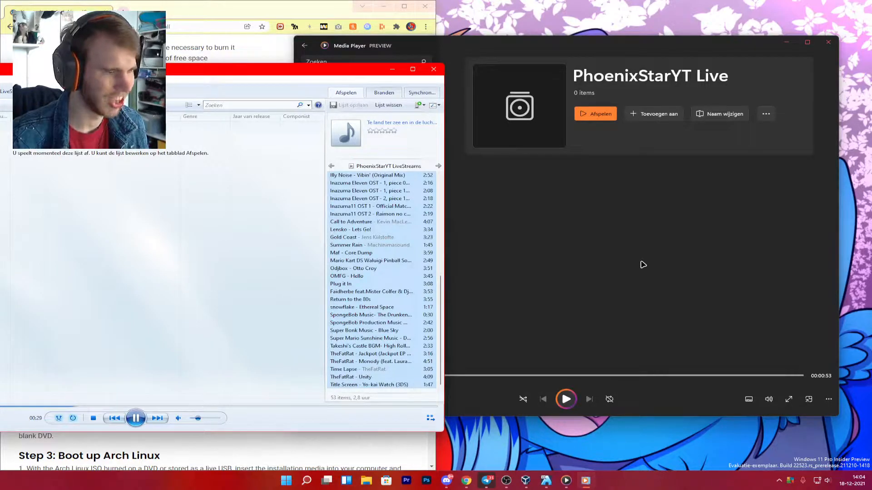
pyautogui.click(643, 265)
# - Close Media Player and minimize Windows Media Player to return to the virtual machine
pyautogui.click(828, 42)
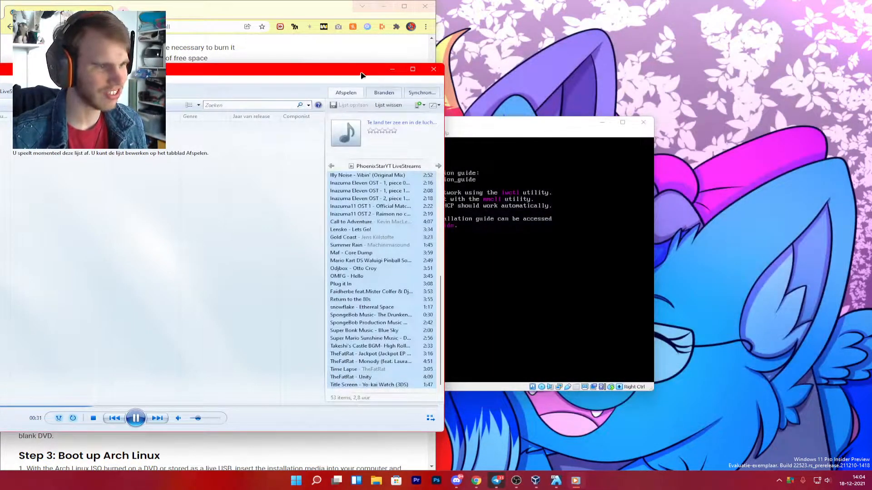
pyautogui.moveTo(361, 72); pyautogui.dragTo(634, 47)
pyautogui.click(663, 43)
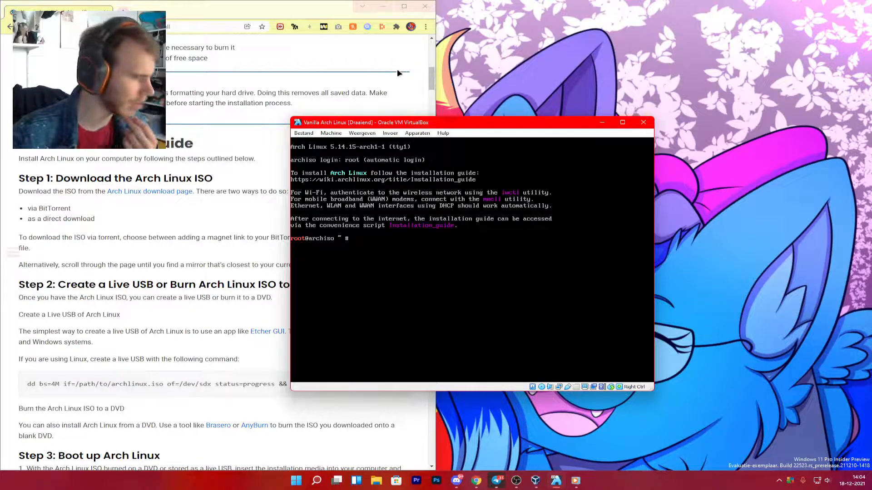
# - Snap the installation guide's browser window to half the screen and place the Vanilla Arch Linux window beside it
pyautogui.moveTo(464, 123); pyautogui.dragTo(623, 111)
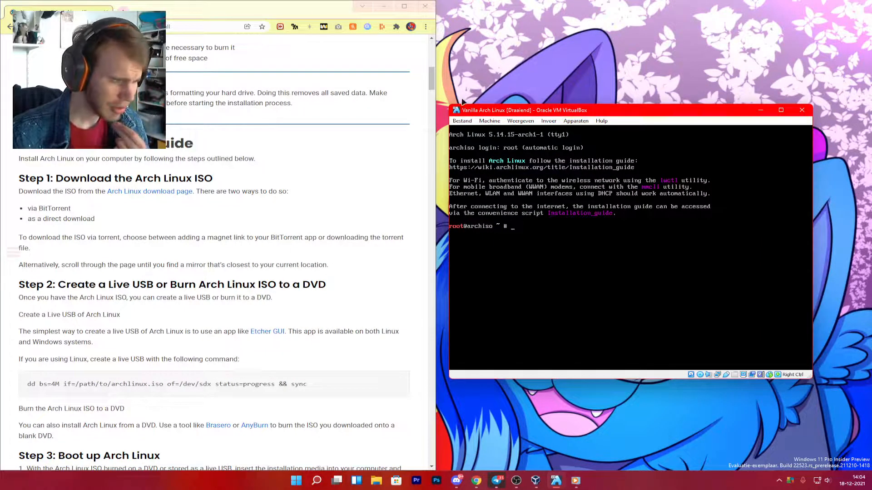
pyautogui.doubleClick(303, 9)
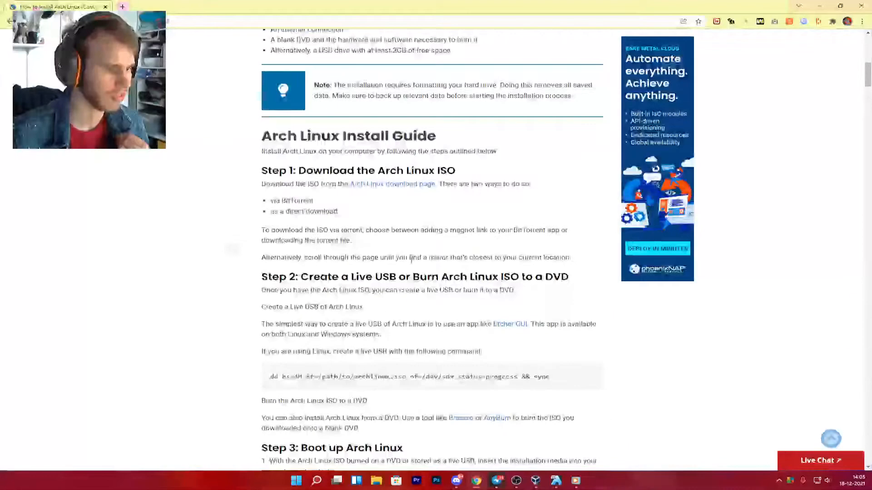
pyautogui.doubleClick(477, 7)
pyautogui.moveTo(1, 120); pyautogui.dragTo(0, 120)
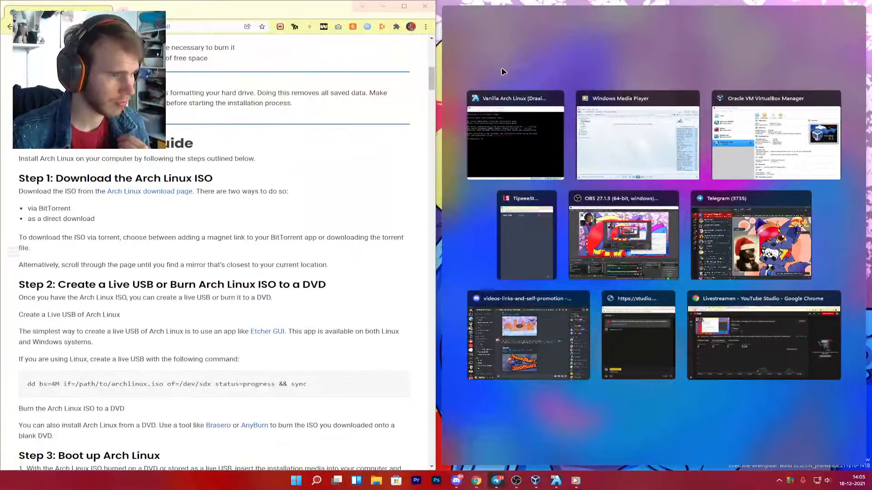
pyautogui.click(545, 109)
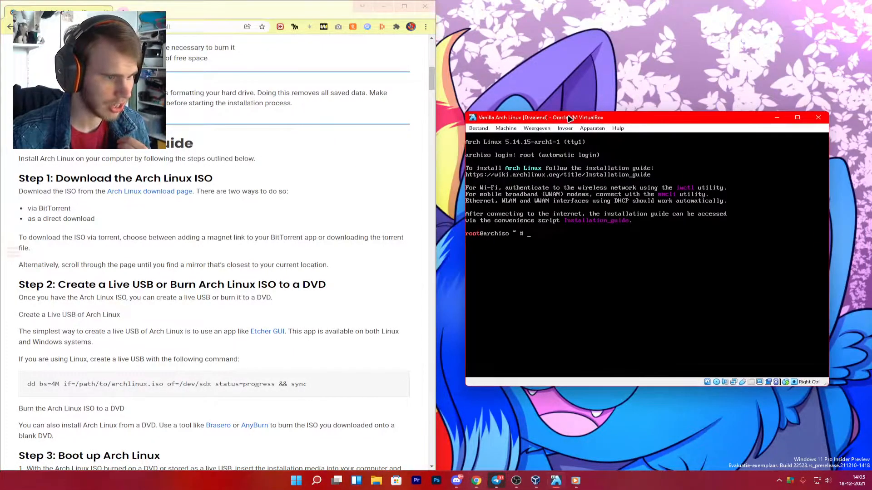
pyautogui.moveTo(569, 112); pyautogui.dragTo(568, 106)
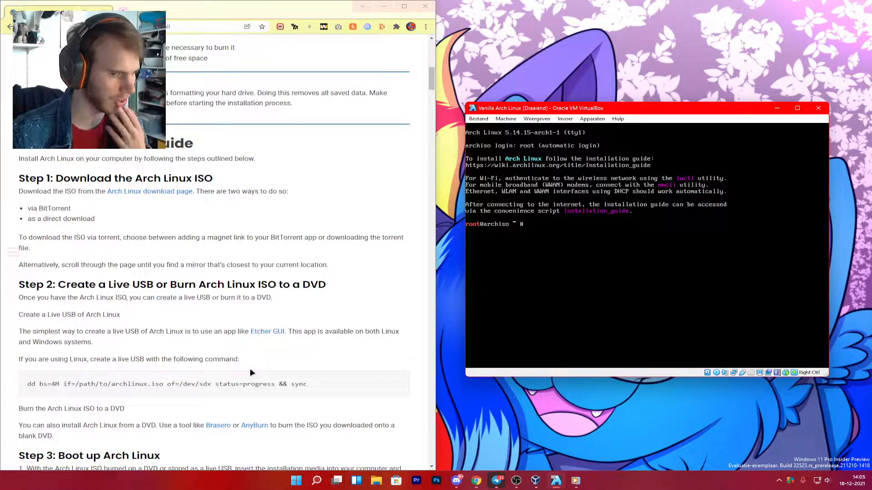
# - Read the guide's sections on keyboard layout, internet connection, Network Time Protocols and disk partitioning
pyautogui.scroll(-2, 272, 353)
pyautogui.scroll(-10, 282, 349)
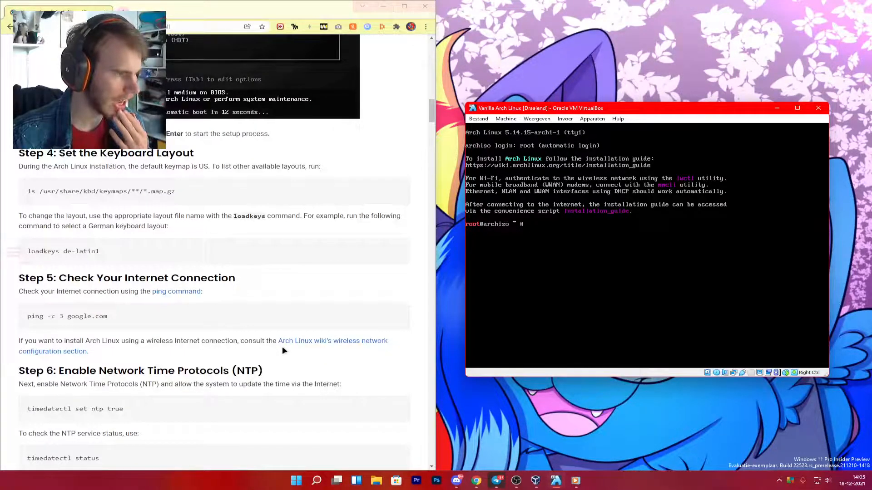
pyautogui.scroll(-2, 282, 349)
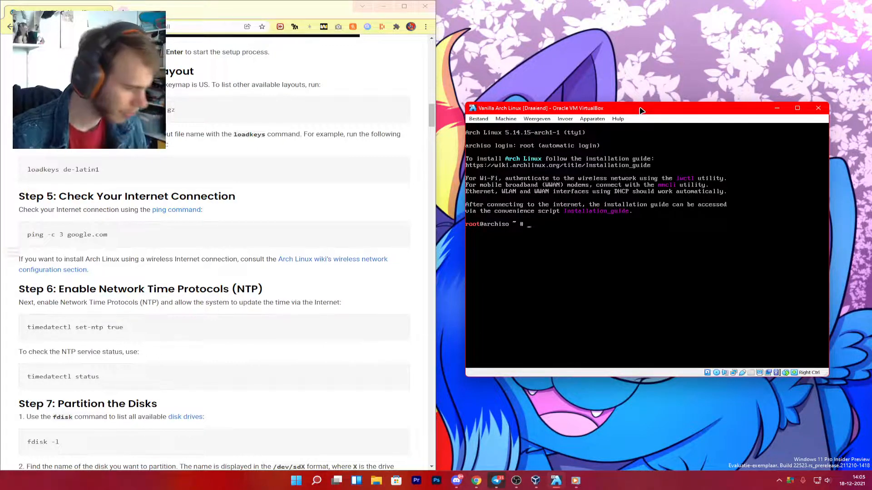
# - Test the virtual machine's internet connection by running ping -c 3 google.com
pyautogui.write('ping')
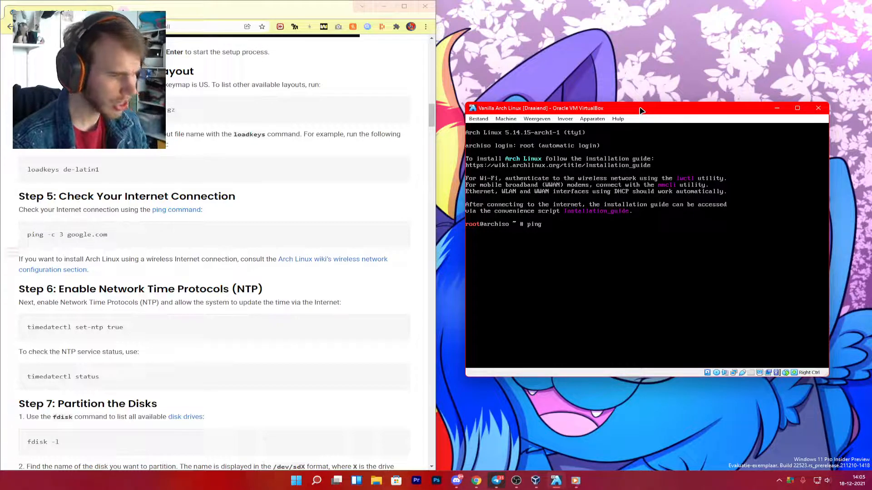
pyautogui.write(' c- 3')
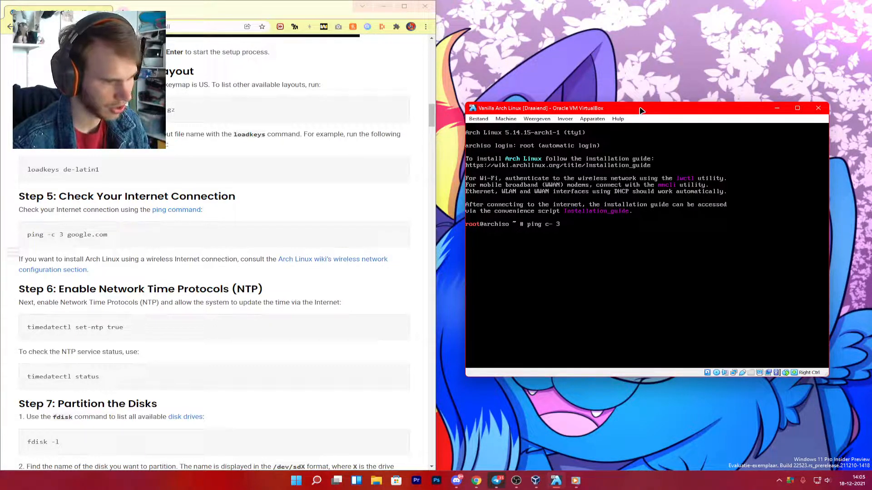
pyautogui.write(' google.com')
pyautogui.press('Return')
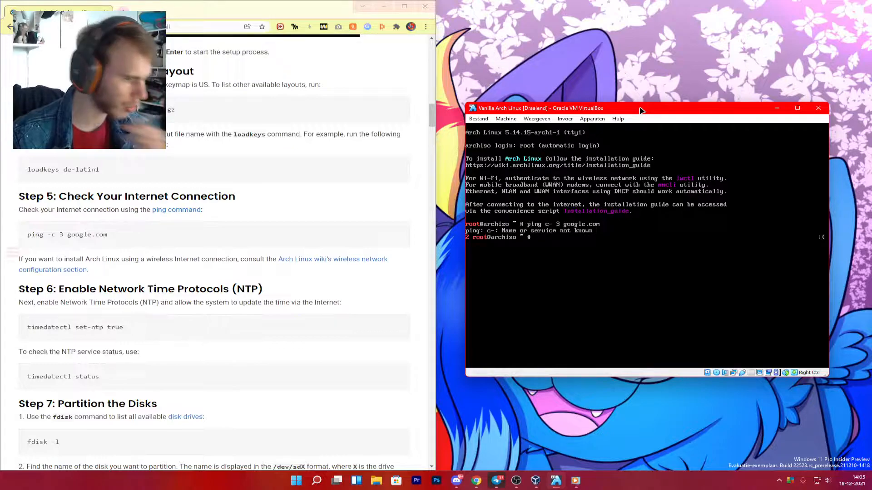
pyautogui.press('Up')
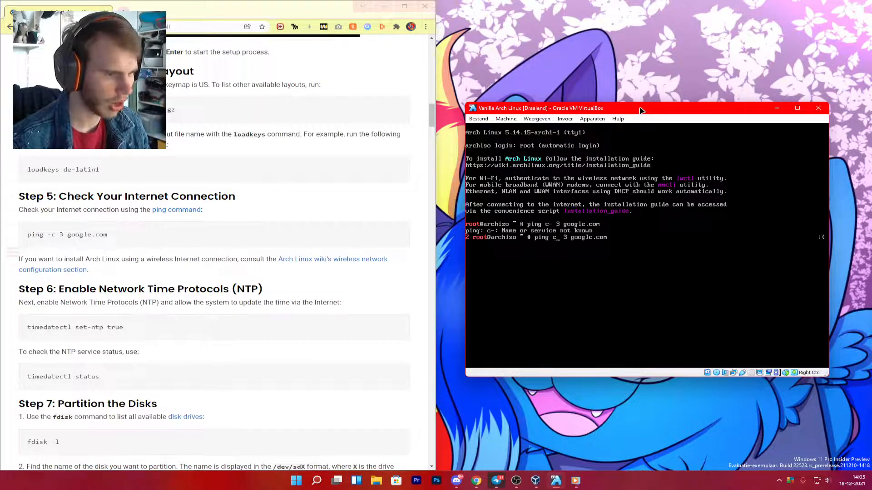
pyautogui.press('BackSpace')
pyautogui.press('BackSpace')
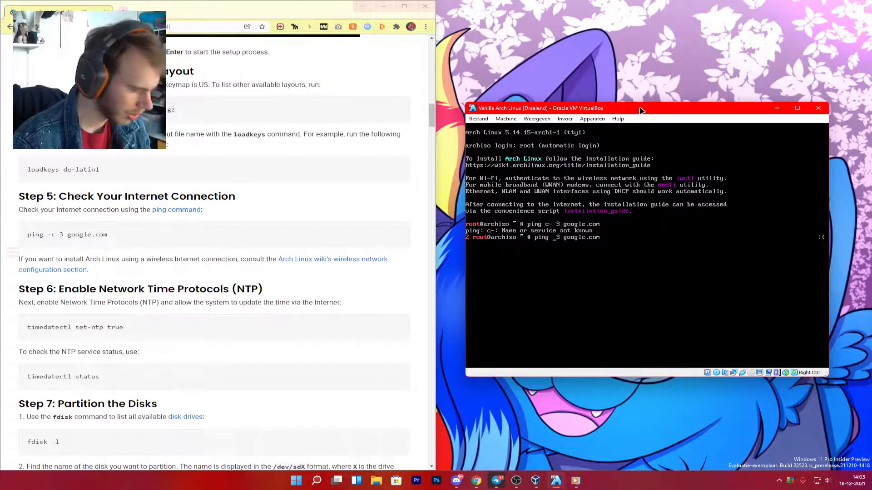
pyautogui.write('-c')
pyautogui.press('Return')
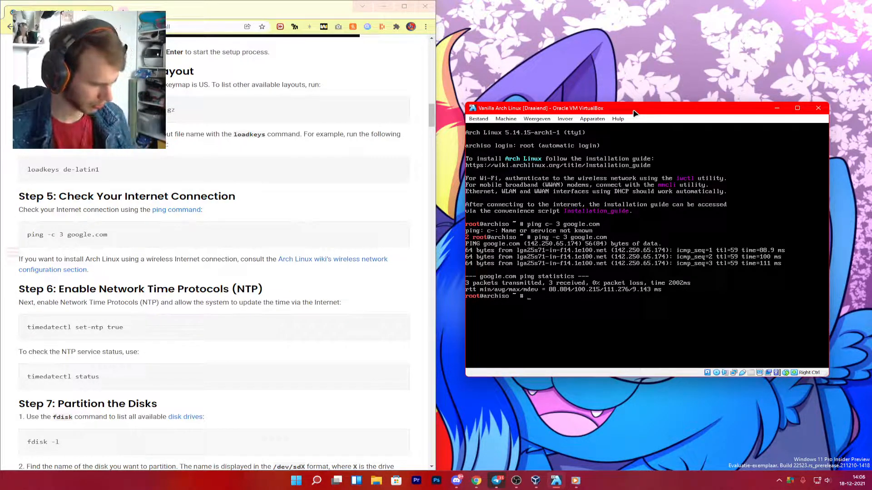
# - List all available disk drives in the virtual machine with fdisk -l
pyautogui.scroll(-3, 301, 273)
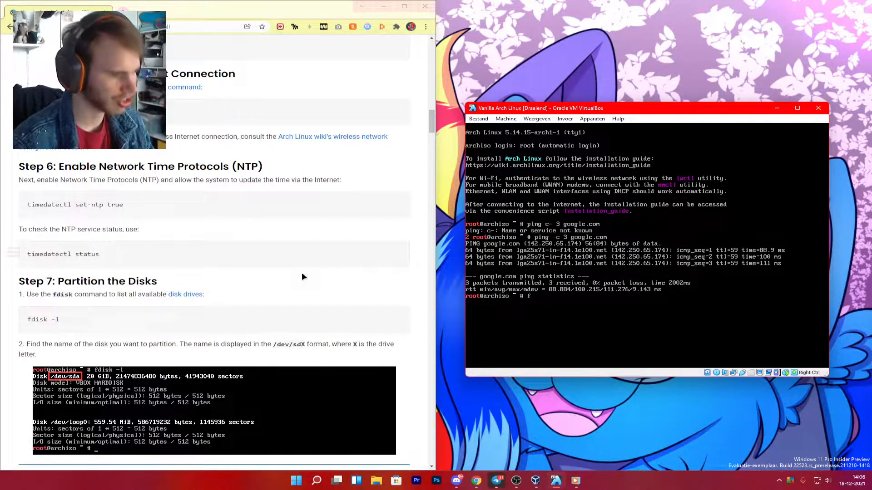
pyautogui.write('k')
pyautogui.press('Return')
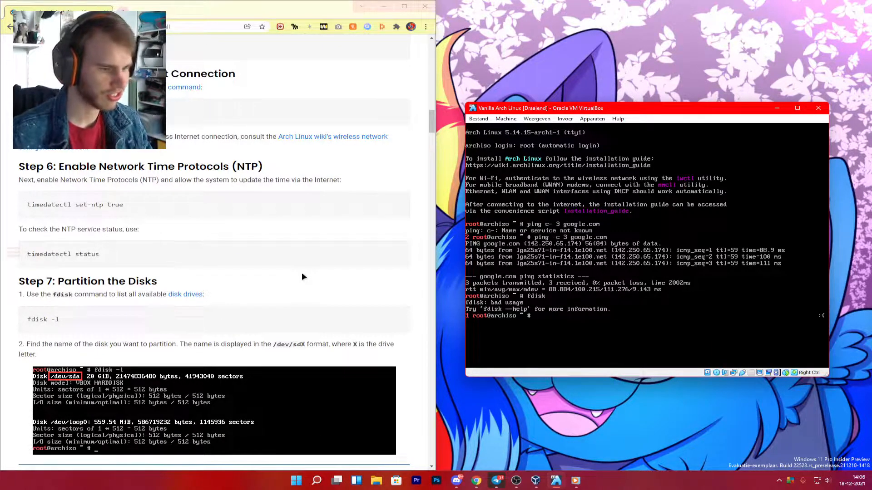
pyautogui.press('Up')
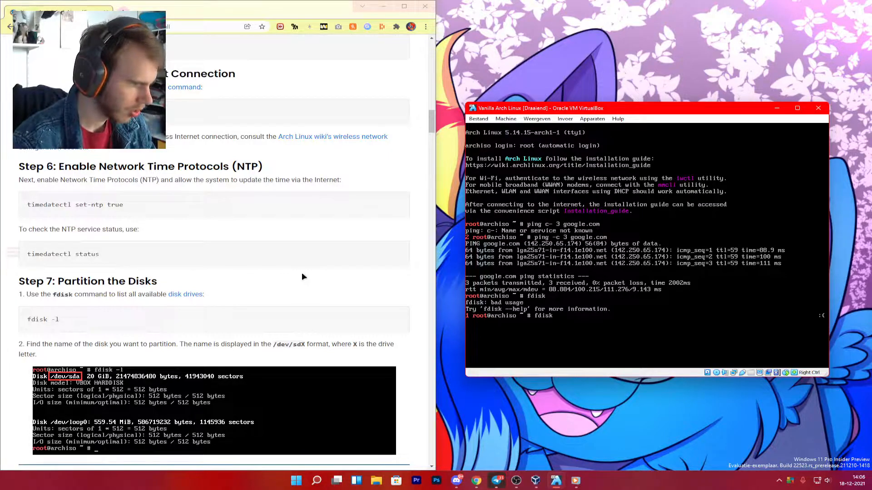
pyautogui.press('Return')
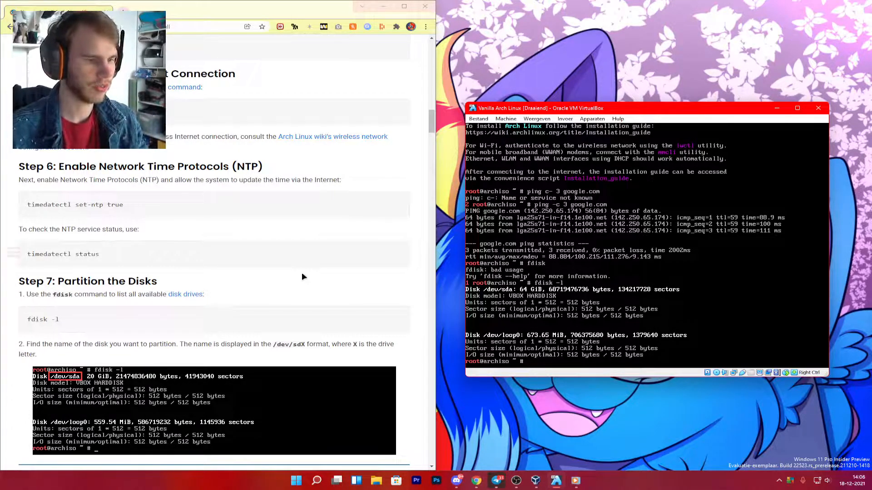
# - Follow the guide's partitioning instructions and try to open the disk with the literal command cfdisk /dev/sdX
pyautogui.scroll(-2, 302, 276)
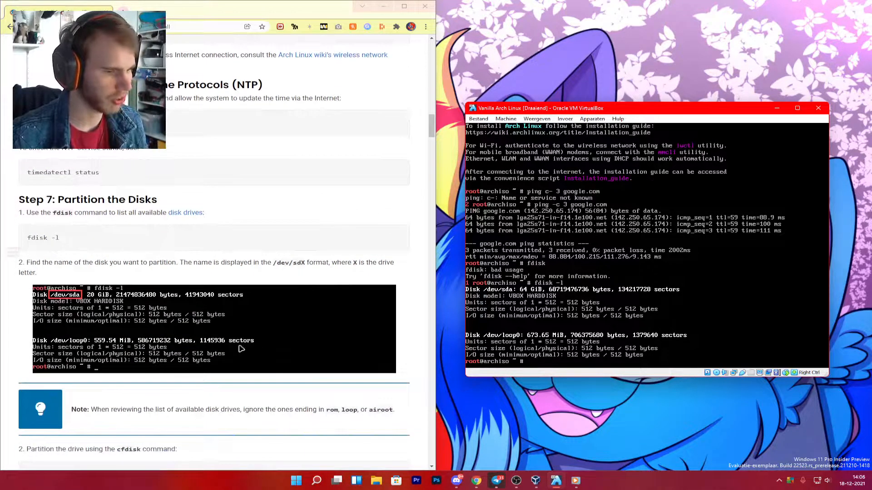
pyautogui.scroll(-1, 202, 320)
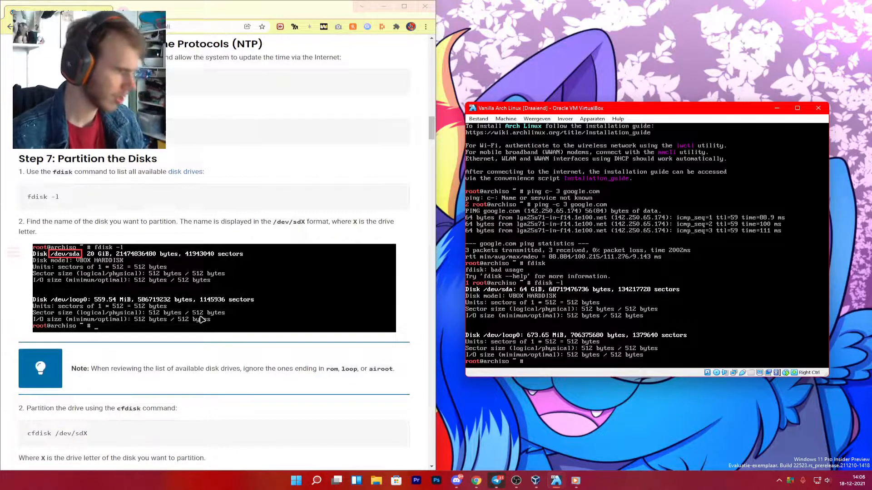
pyautogui.scroll(-2, 202, 320)
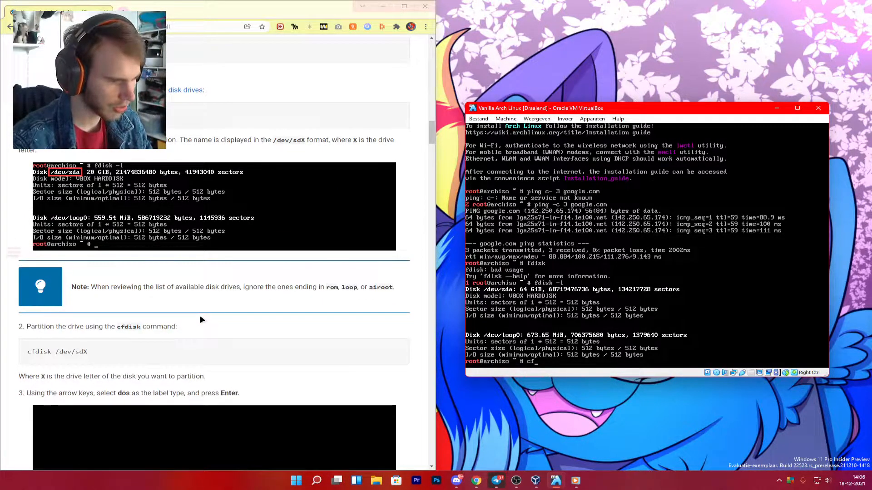
pyautogui.write('disk /de')
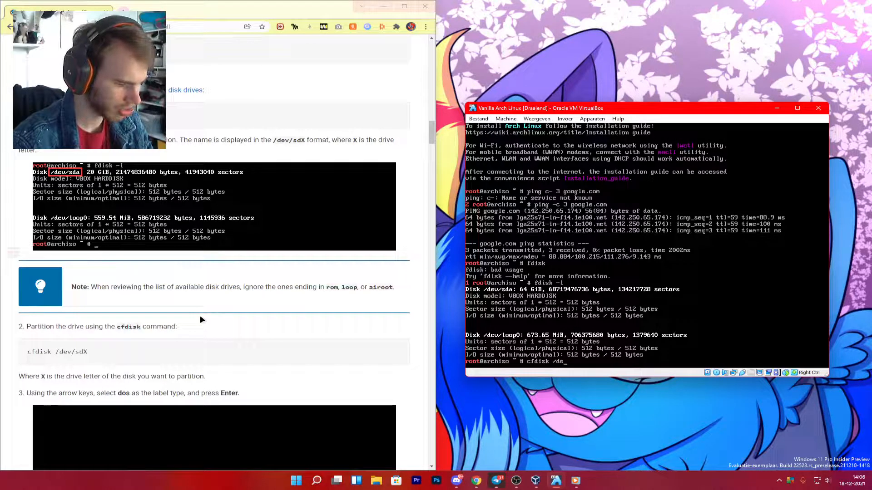
pyautogui.write('v/sxX')
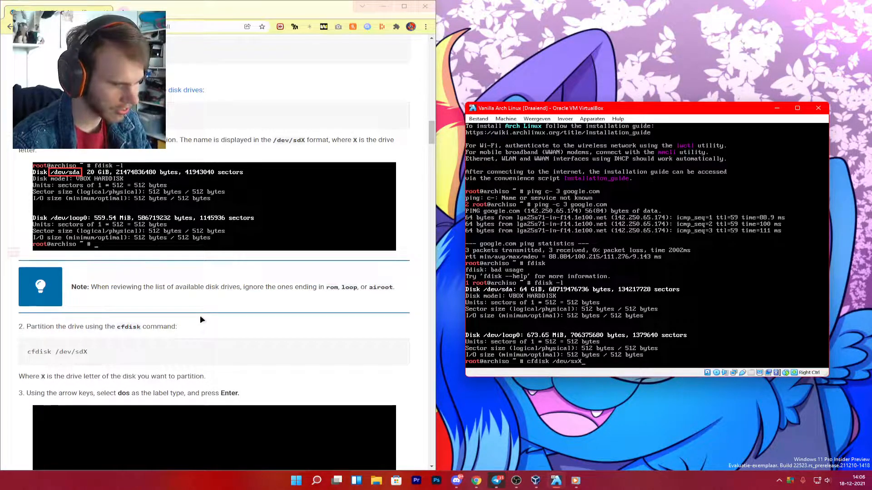
pyautogui.press('BackSpace')
pyautogui.press('BackSpace')
pyautogui.write('dX')
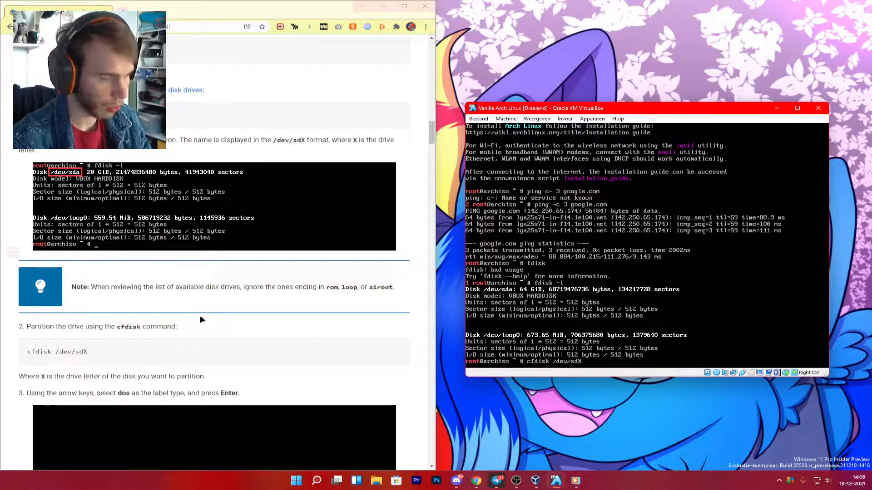
pyautogui.press('Return')
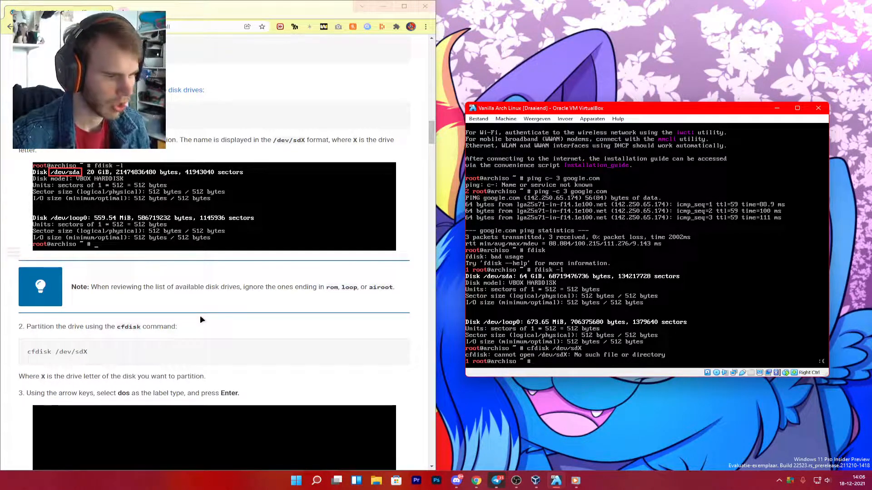
# - Open the disk with cfdisk /dev/sda and choose dos as its label type
pyautogui.press('Up')
pyautogui.press('BackSpace')
pyautogui.write('a')
pyautogui.press('Return')
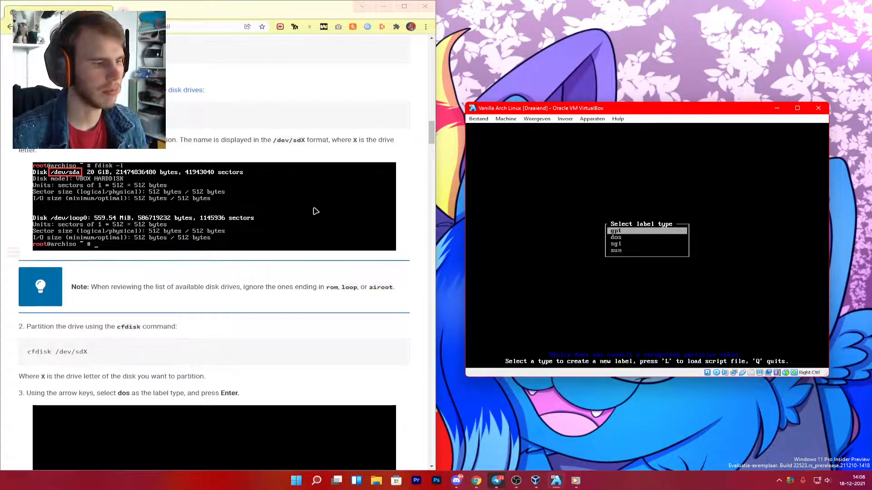
pyautogui.scroll(-5, 281, 335)
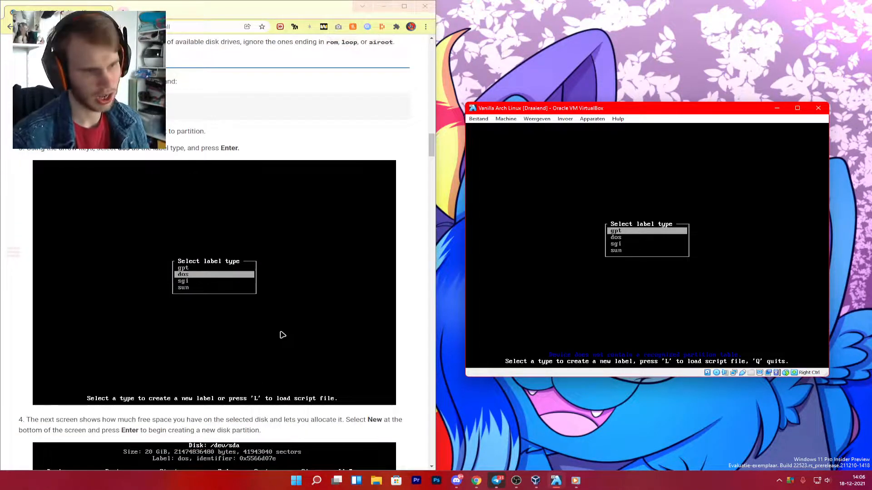
pyautogui.press('Down')
pyautogui.press('Return')
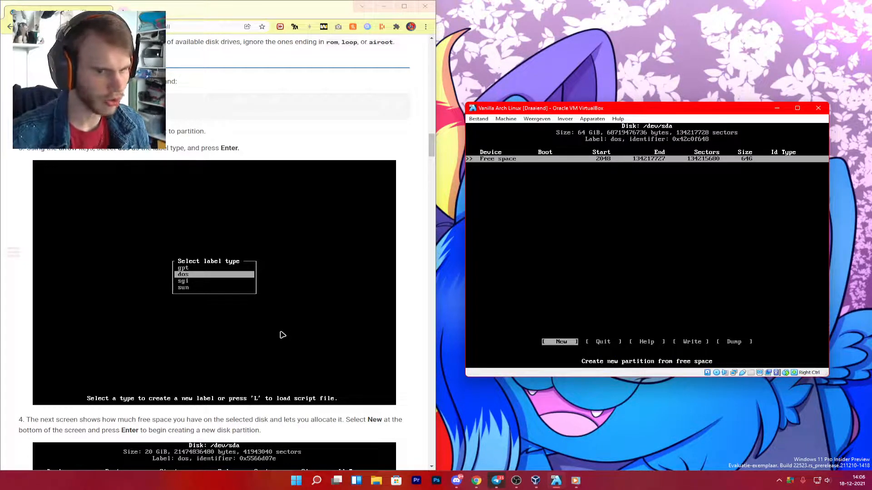
# - Create a new 60G primary partition from the free space on /dev/sda, following the guide
pyautogui.scroll(-2, 283, 335)
pyautogui.scroll(-2, 282, 335)
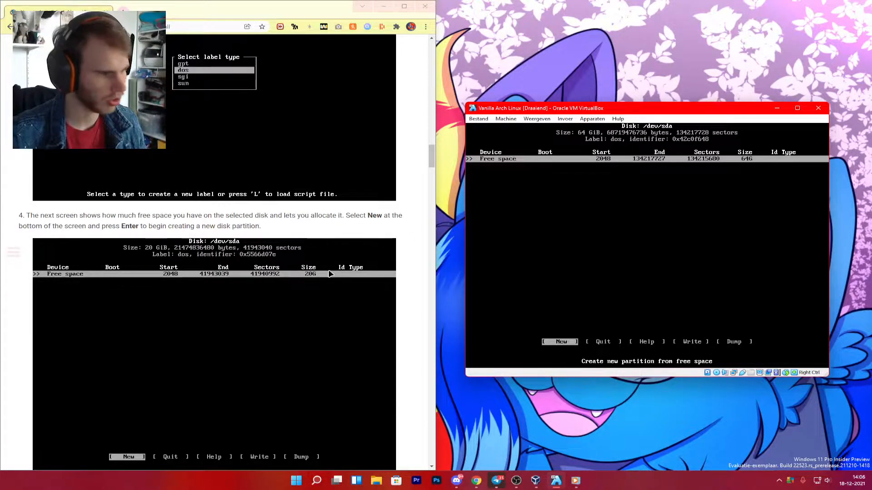
pyautogui.scroll(-3, 295, 323)
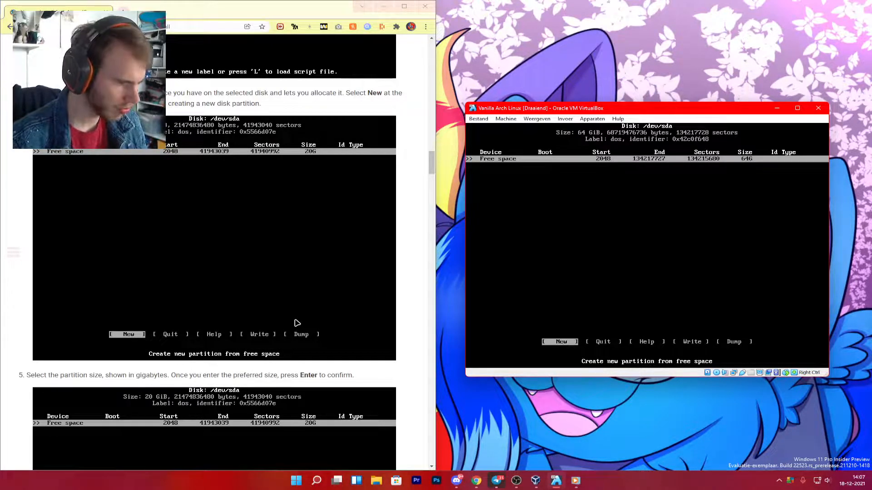
pyautogui.press('Return')
pyautogui.scroll(-5, 298, 323)
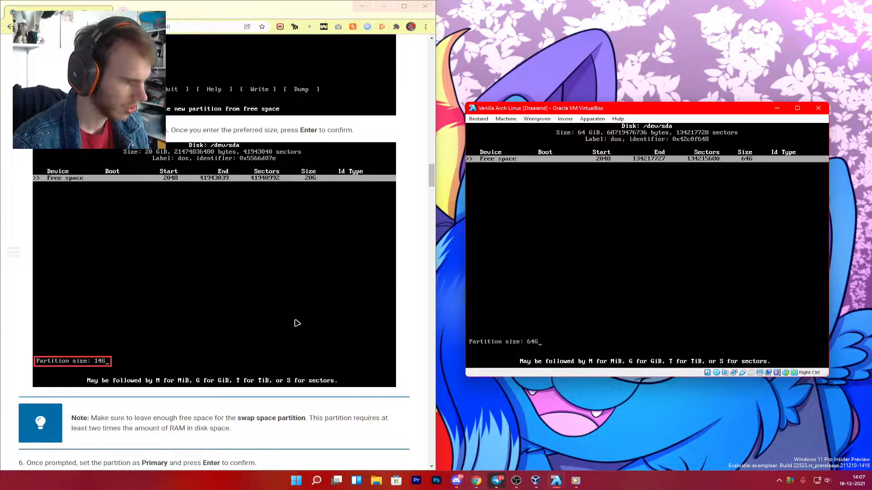
pyautogui.scroll(-2, 295, 319)
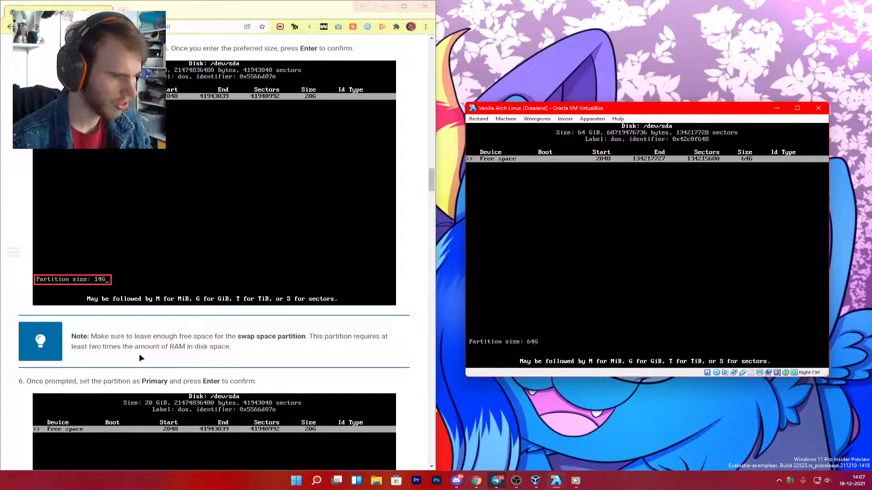
pyautogui.press('BackSpace')
pyautogui.press('BackSpace')
pyautogui.write('0G')
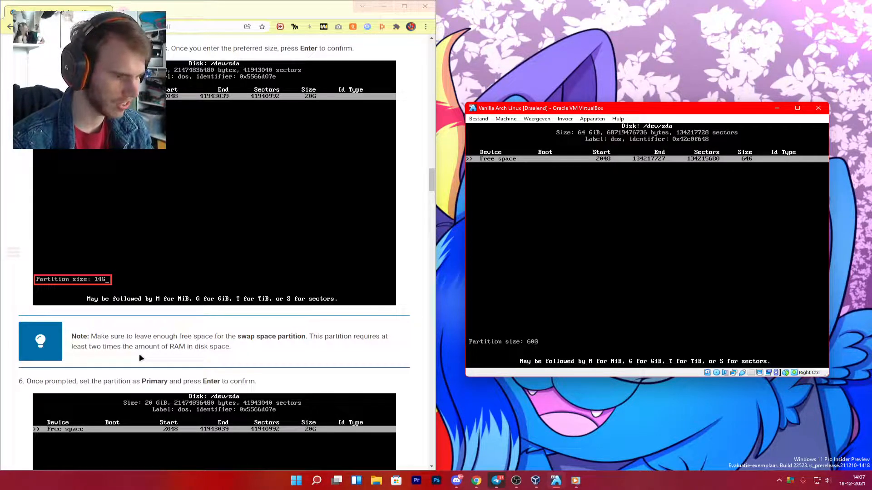
pyautogui.press('Return')
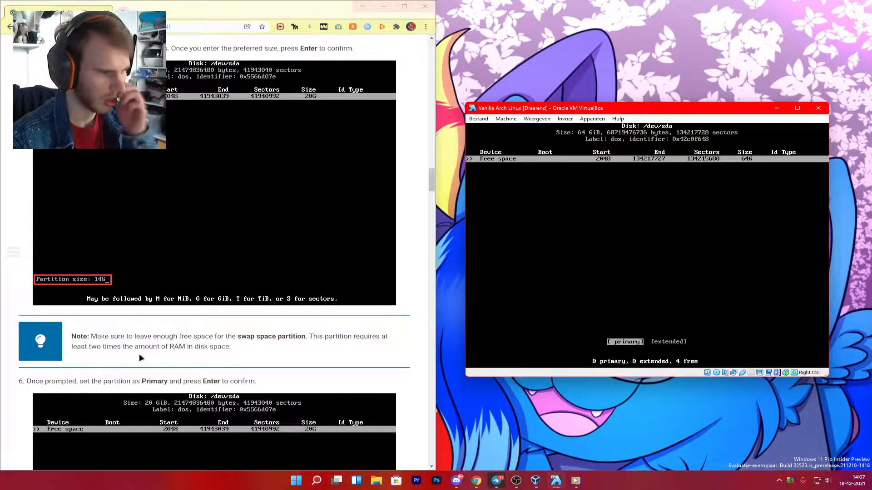
pyautogui.scroll(-5, 139, 358)
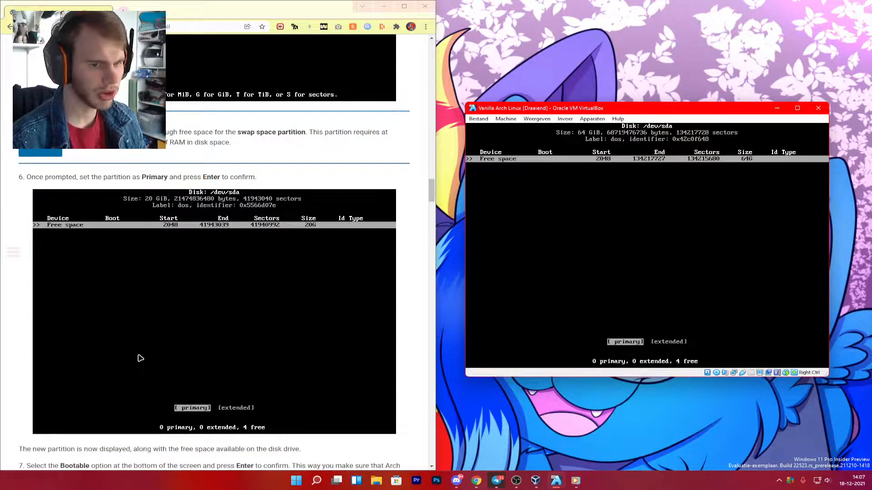
pyautogui.press('Return')
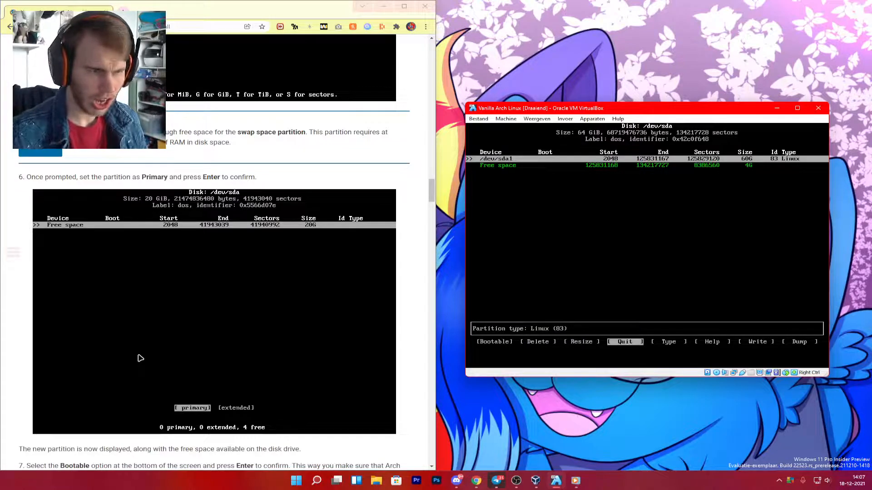
# - Turn on the bootable flag for the /dev/sda1 partition
pyautogui.scroll(-5, 142, 358)
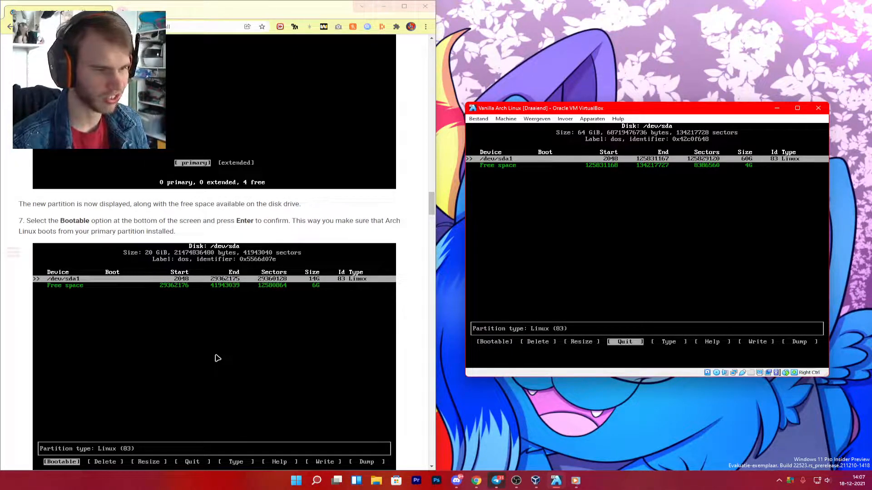
pyautogui.press('Left')
pyautogui.press('Left')
pyautogui.press('Left')
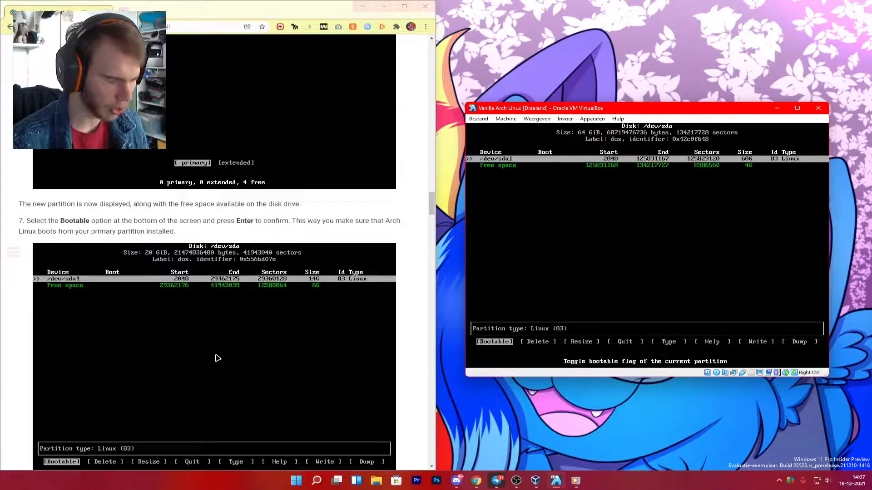
pyautogui.press('Return')
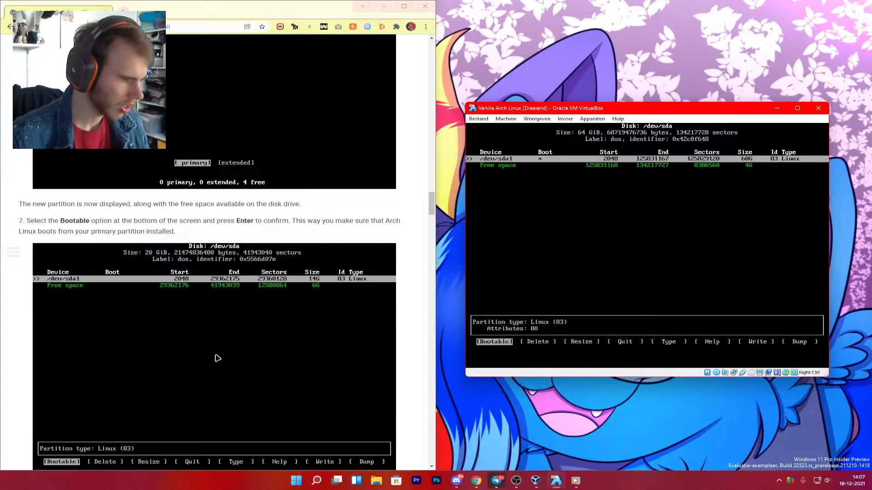
# - Read the guide's instructions for creating another partition from the remaining disk space and changing its type
pyautogui.scroll(-6, 218, 358)
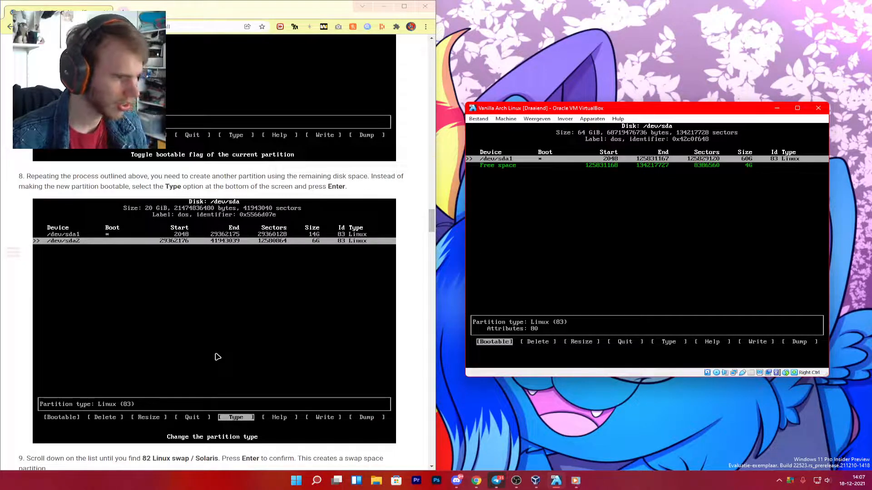
pyautogui.scroll(2, 217, 358)
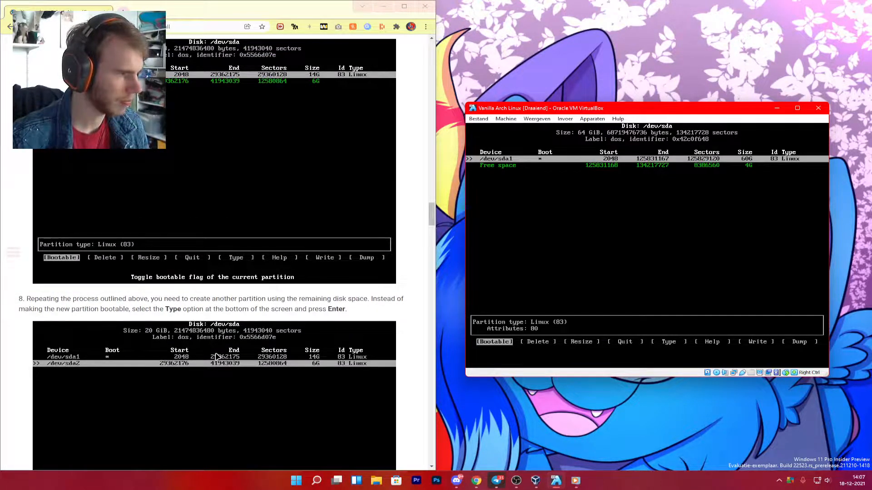
pyautogui.scroll(1, 216, 357)
pyautogui.scroll(-1, 216, 357)
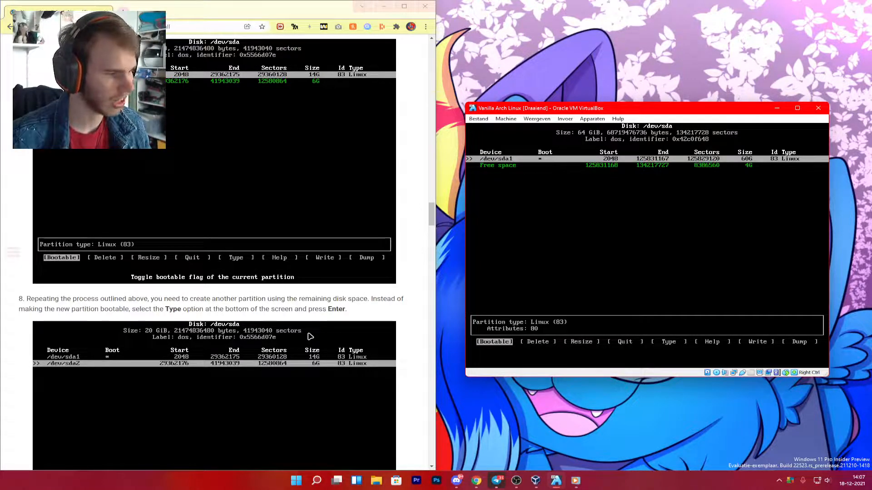
pyautogui.scroll(-1, 311, 336)
pyautogui.scroll(4, 311, 337)
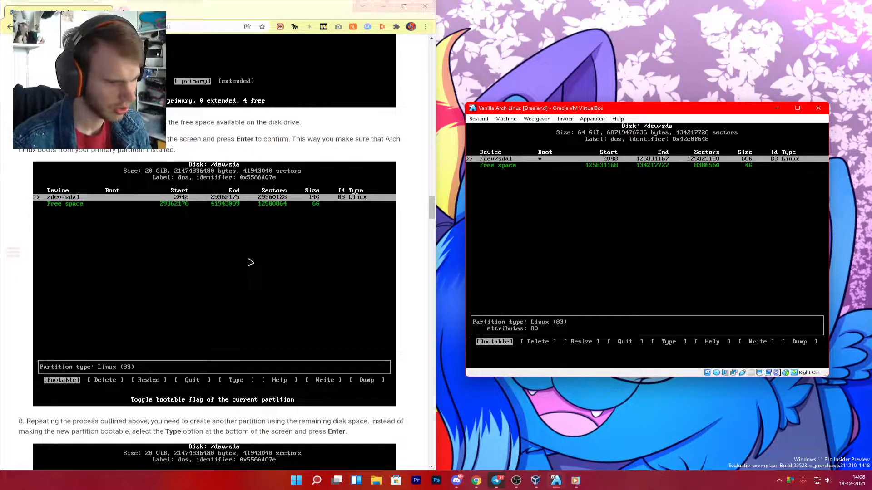
# - Turn off the bootable flag of /dev/sda1 and create a 4G primary partition from the remaining free space
pyautogui.press('Return')
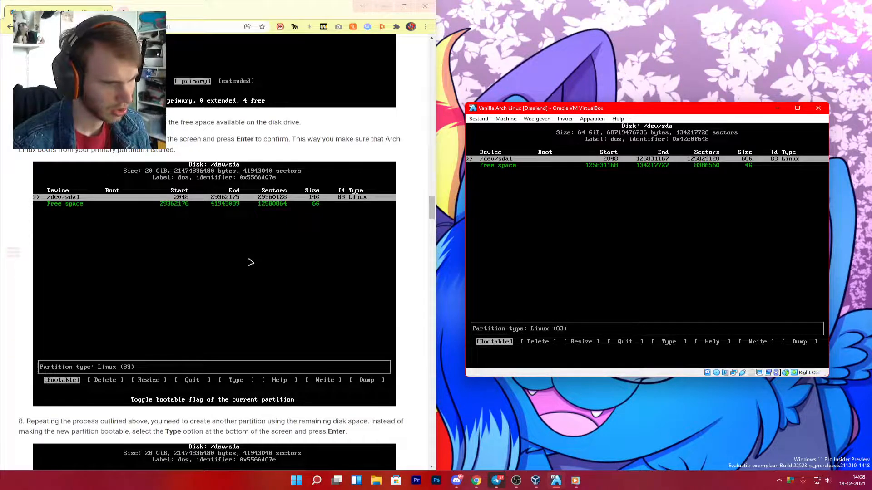
pyautogui.press('Right')
pyautogui.press('Left')
pyautogui.press('Down')
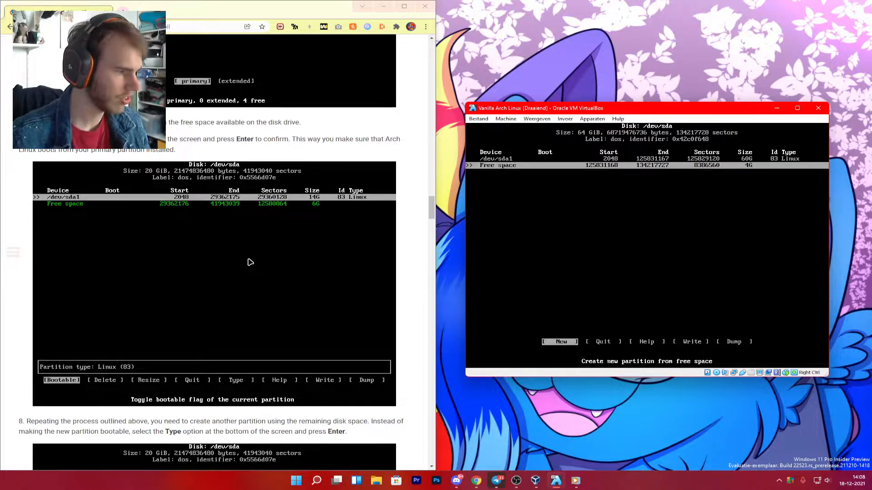
pyautogui.scroll(-8, 250, 263)
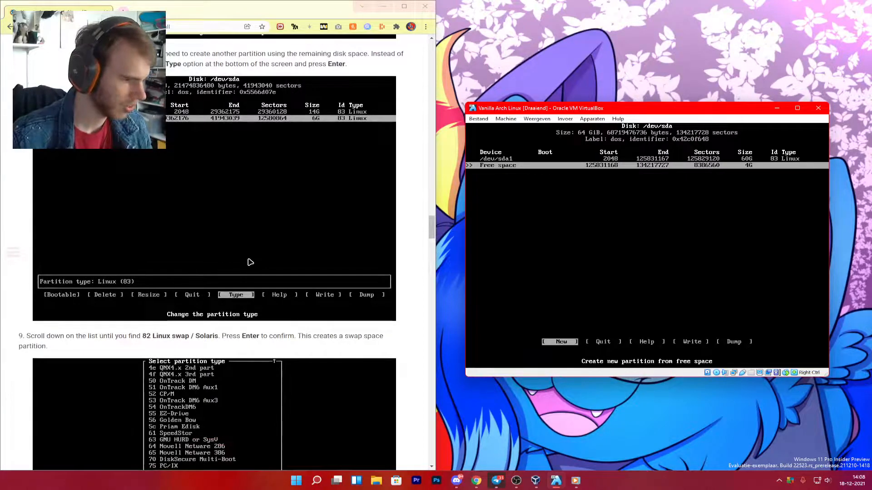
pyautogui.press('Return')
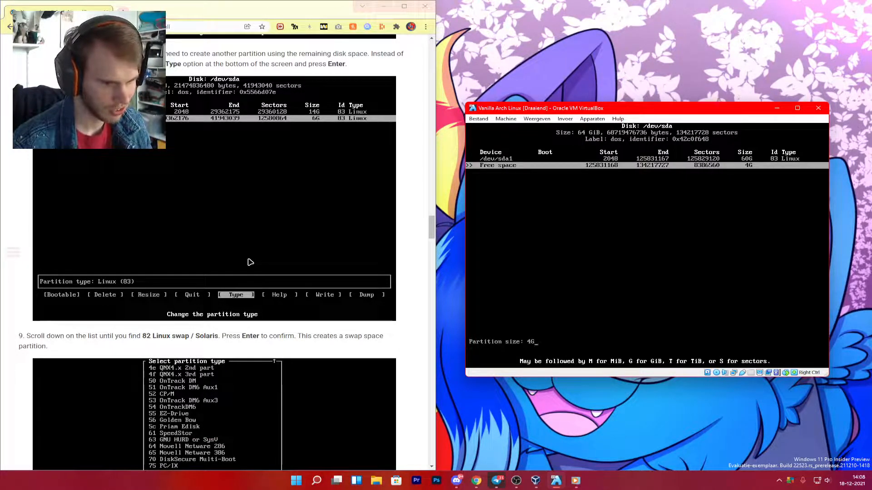
pyautogui.press('Return')
pyautogui.press('Return')
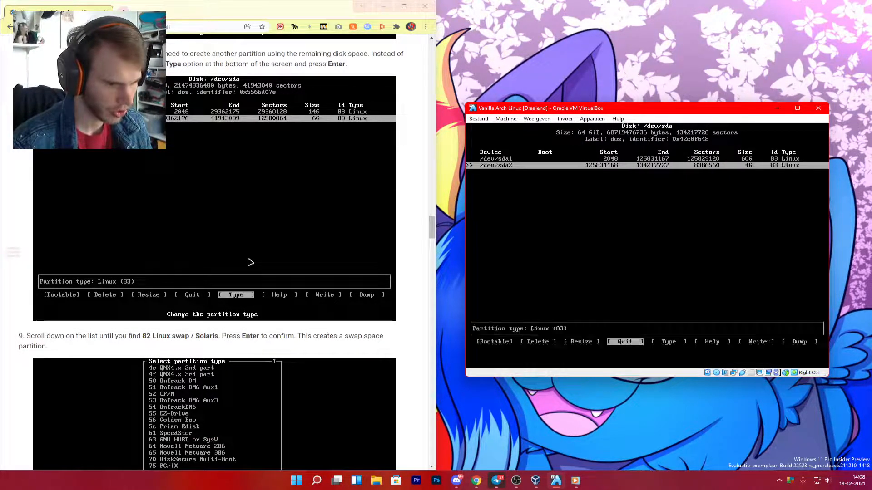
# - Change the type of the /dev/sda2 partition to 82 Linux swap / Solaris, following the guide
pyautogui.press('Right')
pyautogui.press('Return')
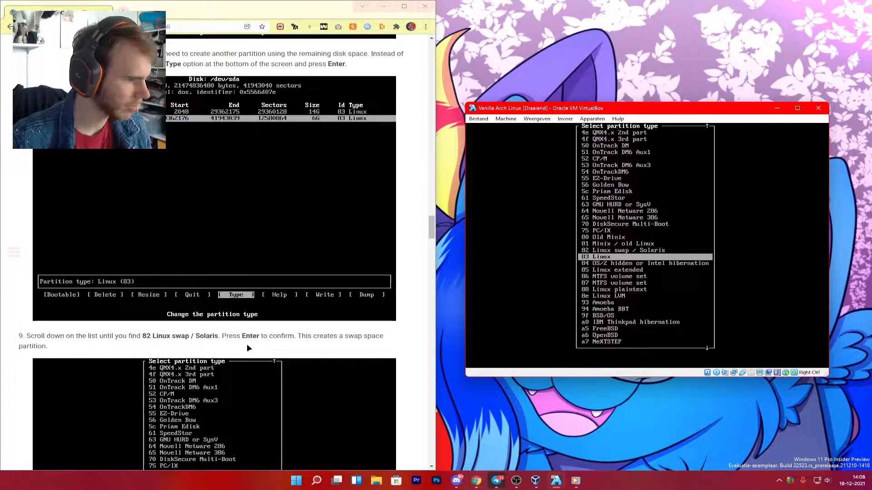
pyautogui.scroll(-3, 245, 356)
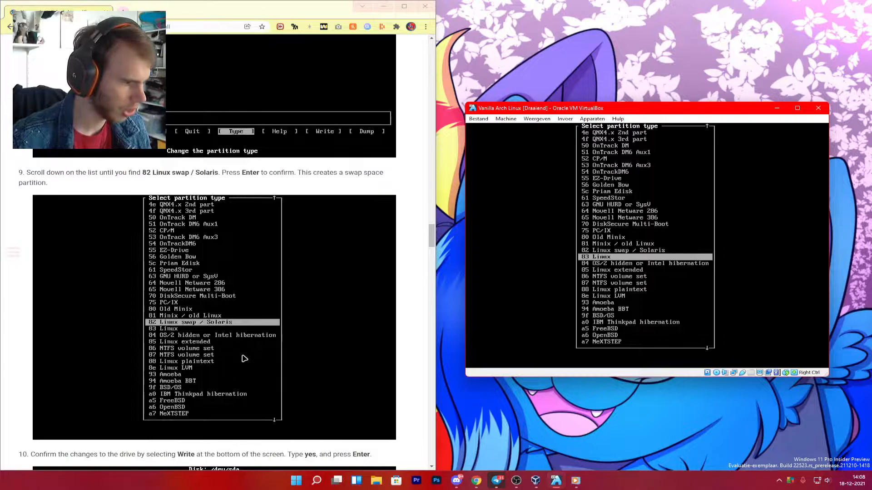
pyautogui.scroll(-1, 244, 359)
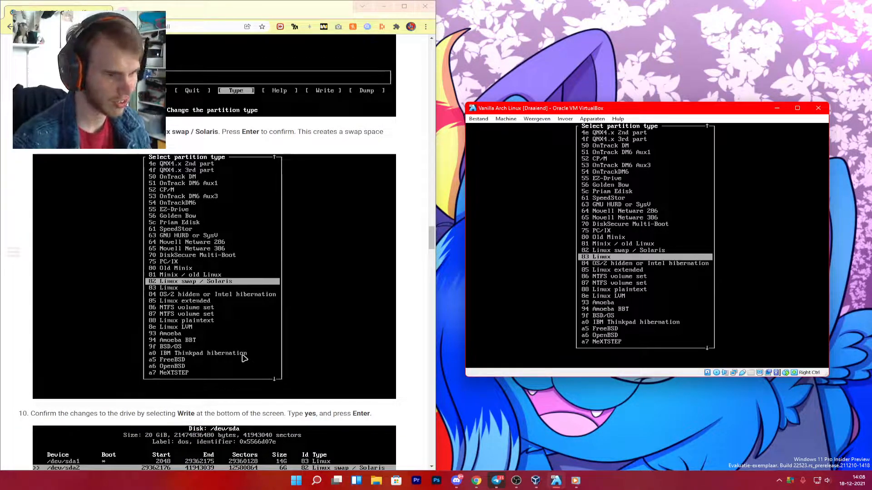
pyautogui.press('Up')
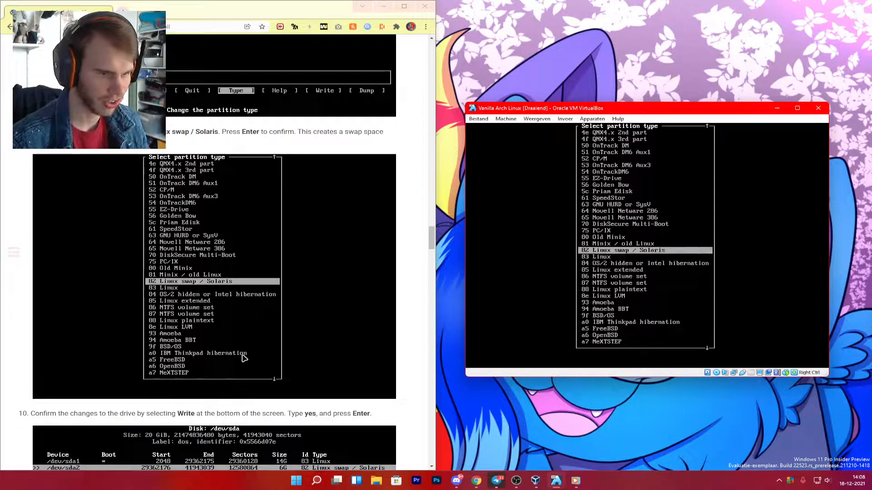
pyautogui.press('Return')
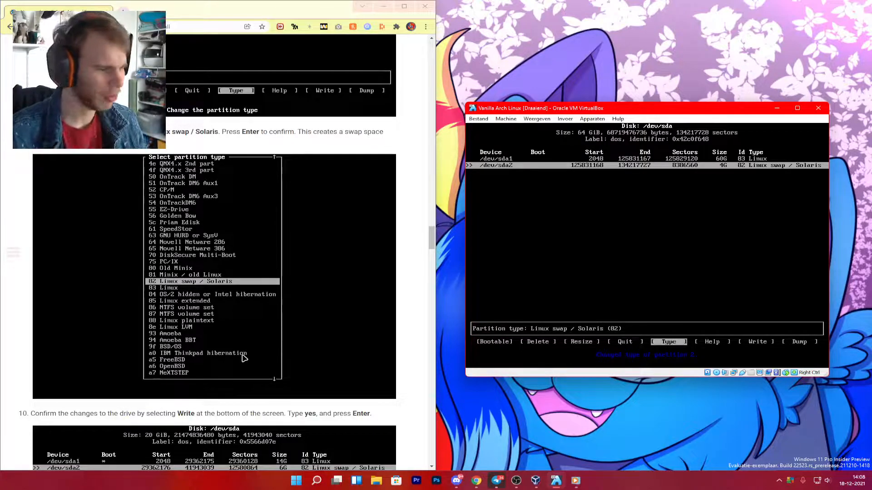
# - Check the guide's partitioning steps and write the partition table to /dev/sda, confirming with yes
pyautogui.press('Up')
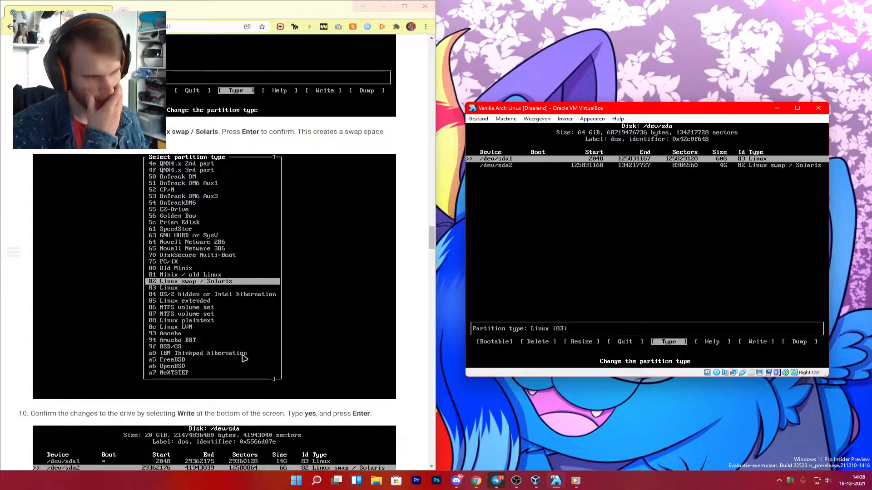
pyautogui.scroll(5, 253, 312)
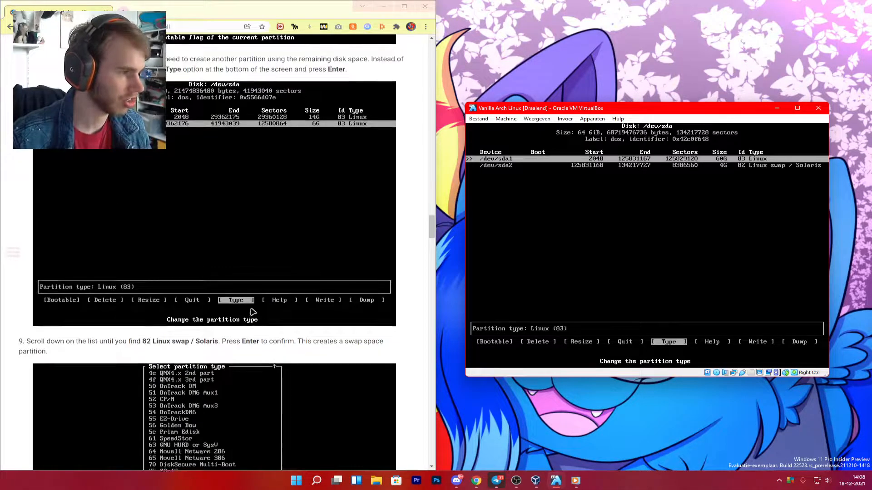
pyautogui.scroll(2, 253, 313)
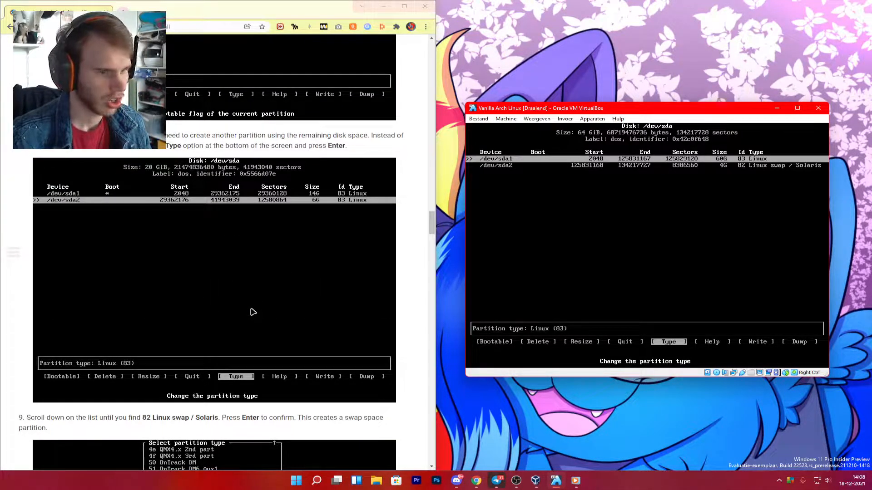
pyautogui.scroll(-12, 253, 312)
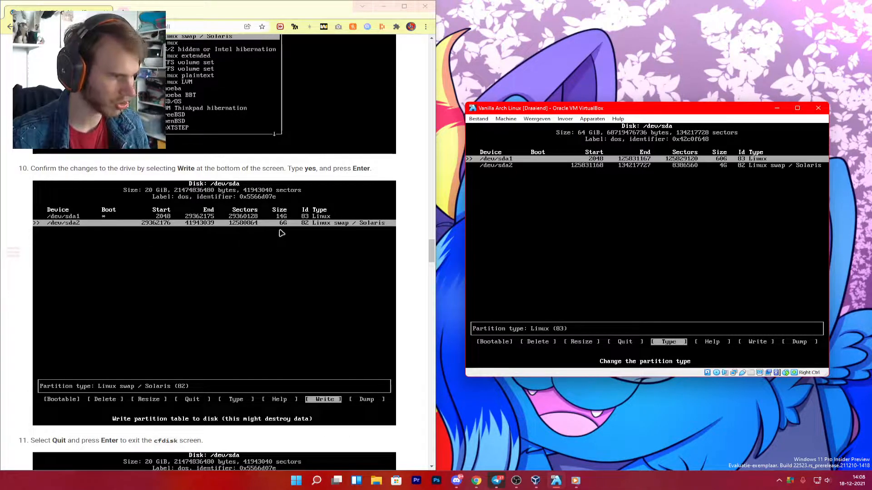
pyautogui.scroll(-2, 285, 240)
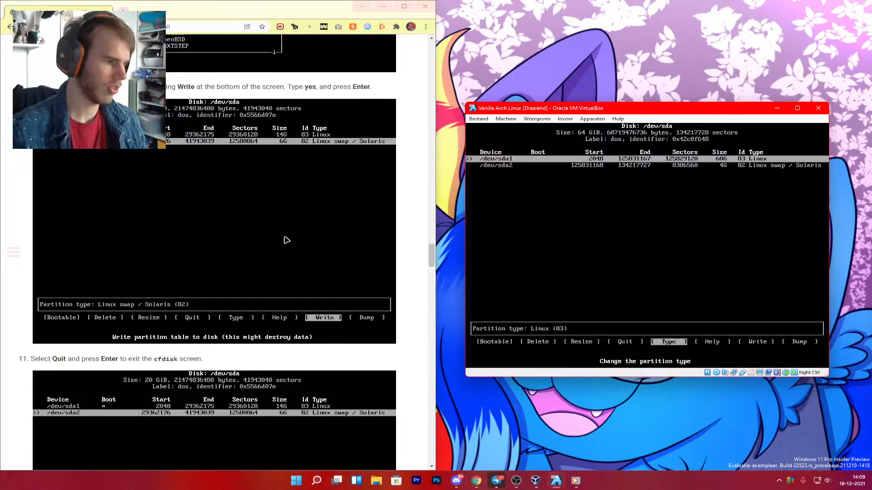
pyautogui.scroll(-5, 287, 240)
pyautogui.scroll(1, 286, 241)
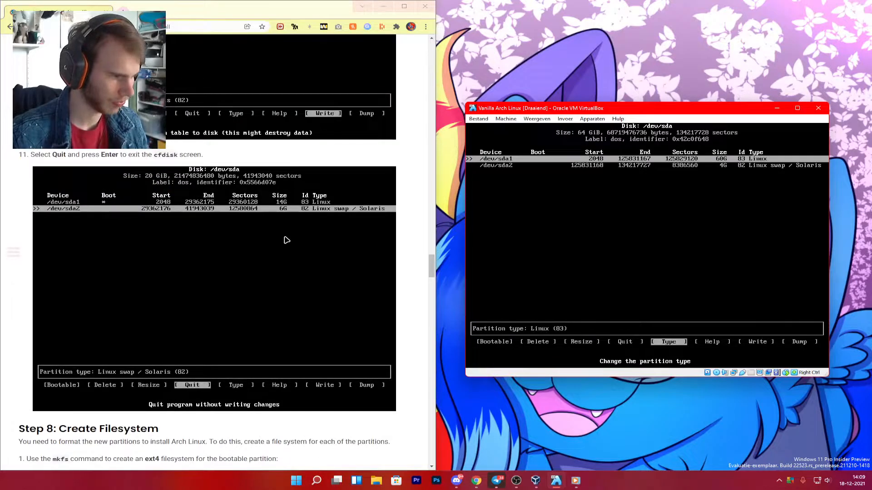
pyautogui.press('Right')
pyautogui.press('Right')
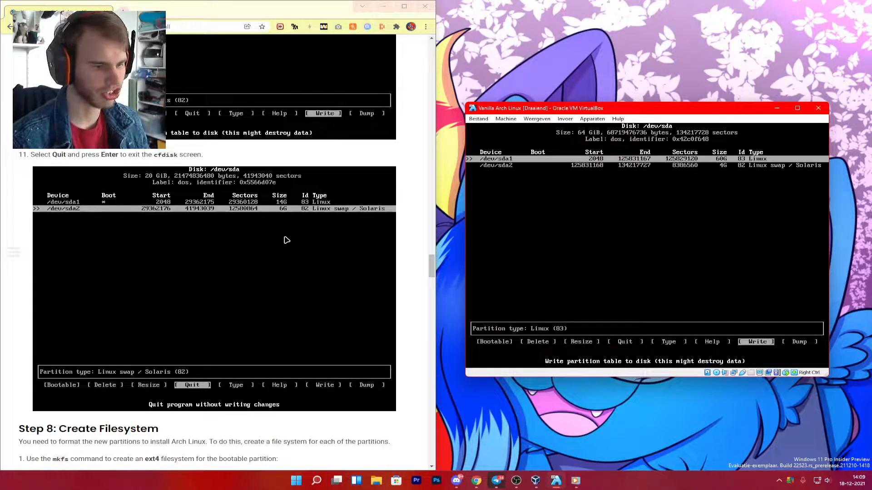
pyautogui.press('Return')
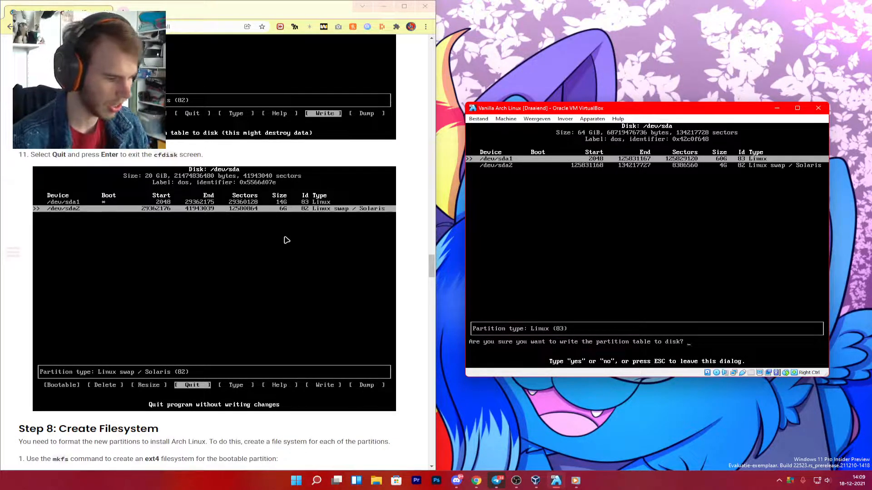
pyautogui.write('yes')
pyautogui.press('Return')
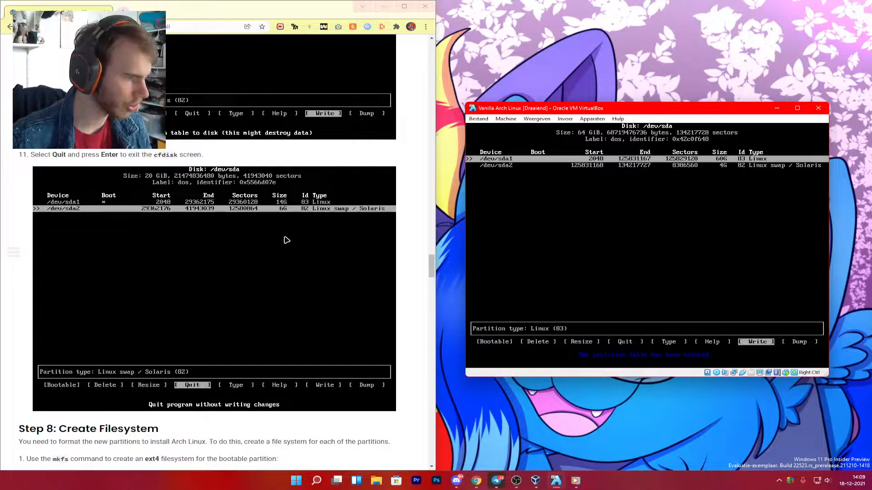
# - Quit cfdisk and return to the shell, with the guide at Step 8: Create Filesystem
pyautogui.scroll(-1, 288, 318)
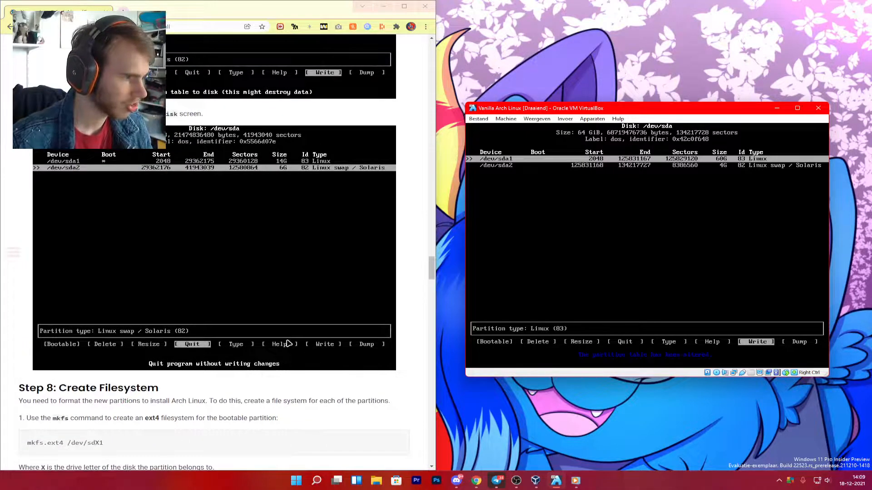
pyautogui.scroll(-4, 287, 344)
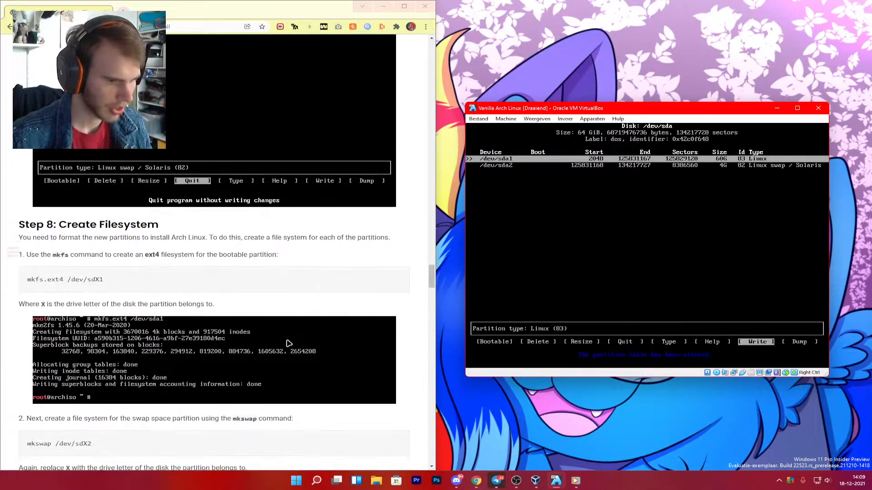
pyautogui.press('Left')
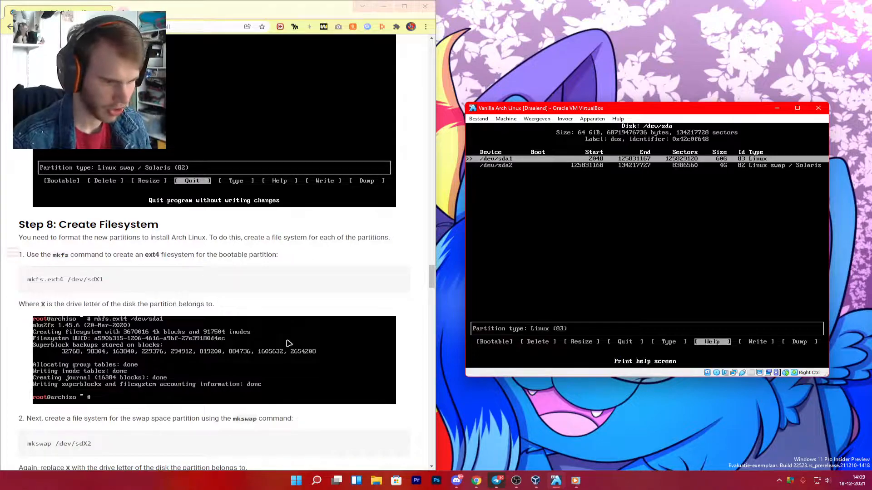
pyautogui.press('Left')
pyautogui.press('Left')
pyautogui.press('Return')
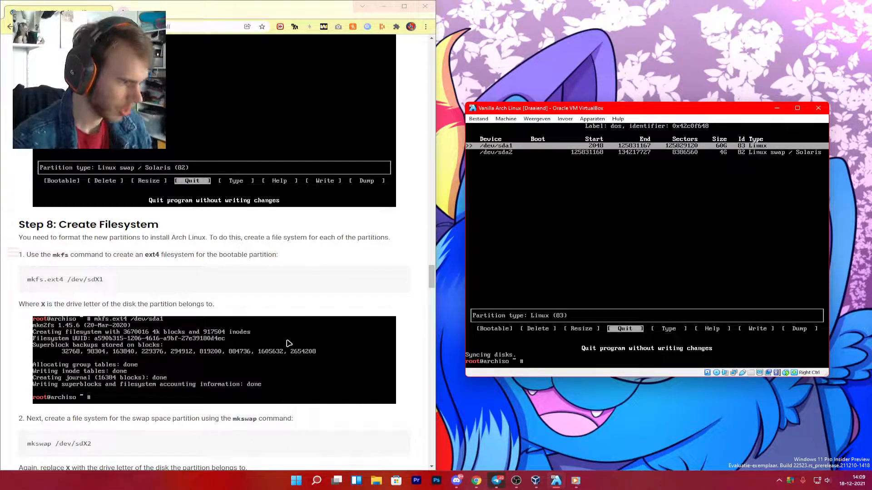
# - List the disks and their partitions with fdisk -l
pyautogui.write('f')
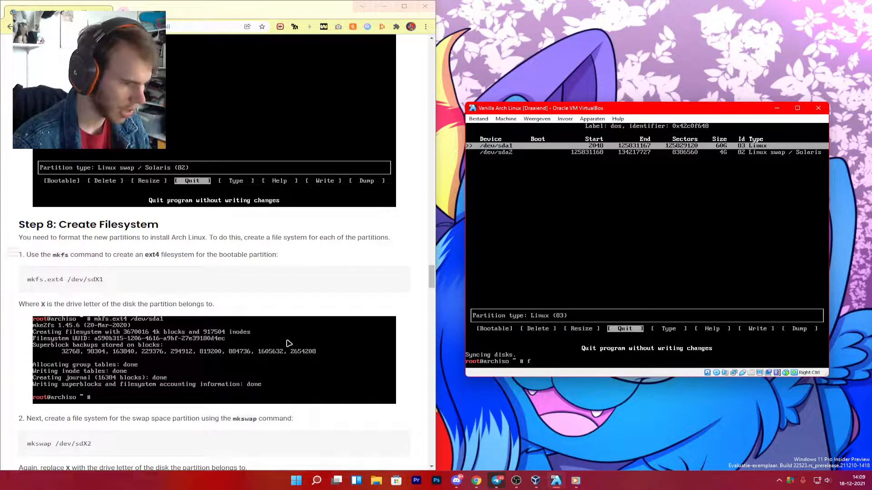
pyautogui.write('disk -')
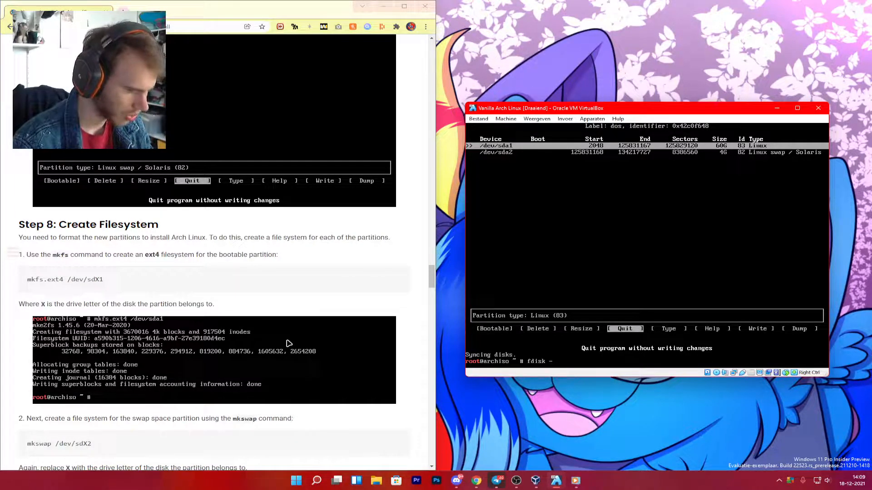
pyautogui.write('l')
pyautogui.press('Return')
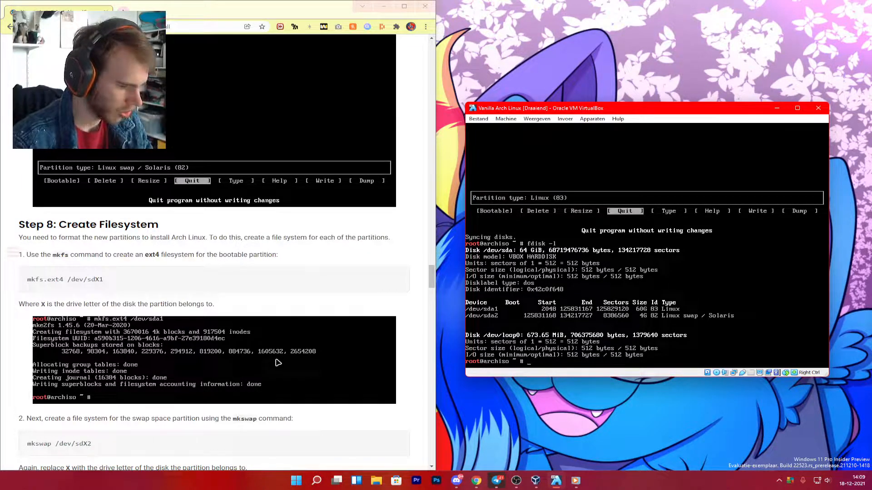
# - Create an ext4 filesystem on the first partition by running mkfs.ext4 /dev/sda1
pyautogui.write('mkfs')
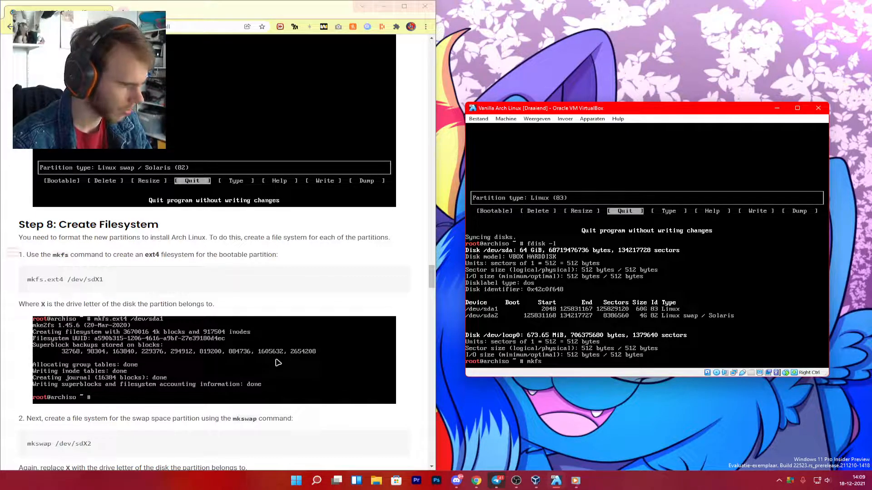
pyautogui.write('.e')
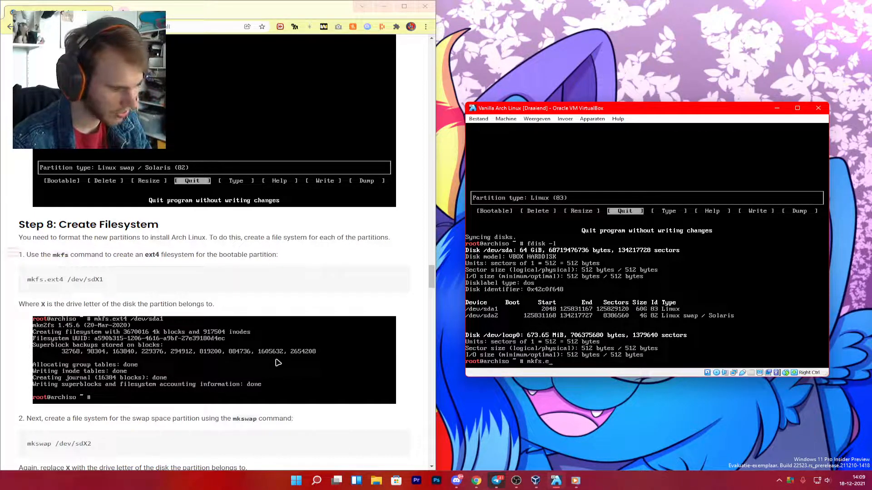
pyautogui.write('xt4')
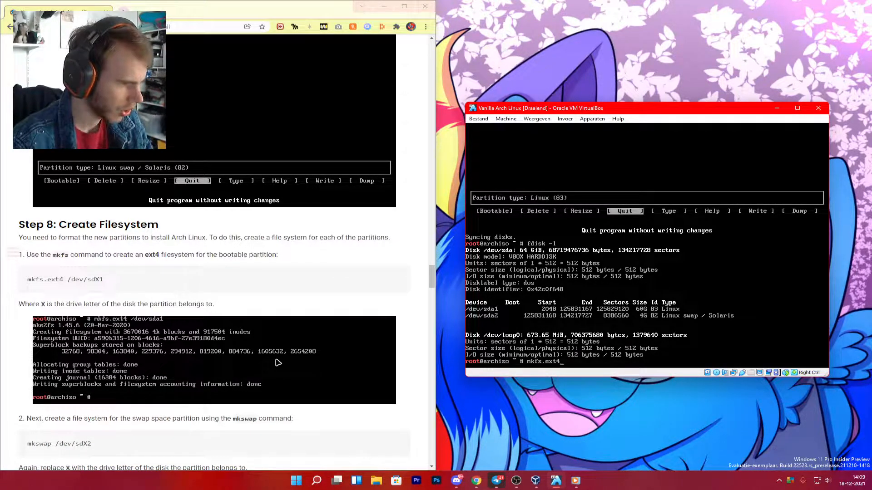
pyautogui.write(' /dev')
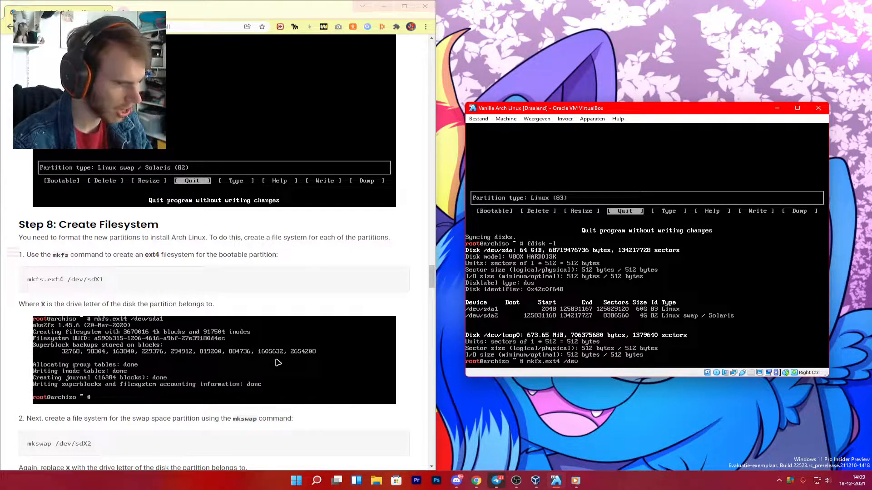
pyautogui.write('/s')
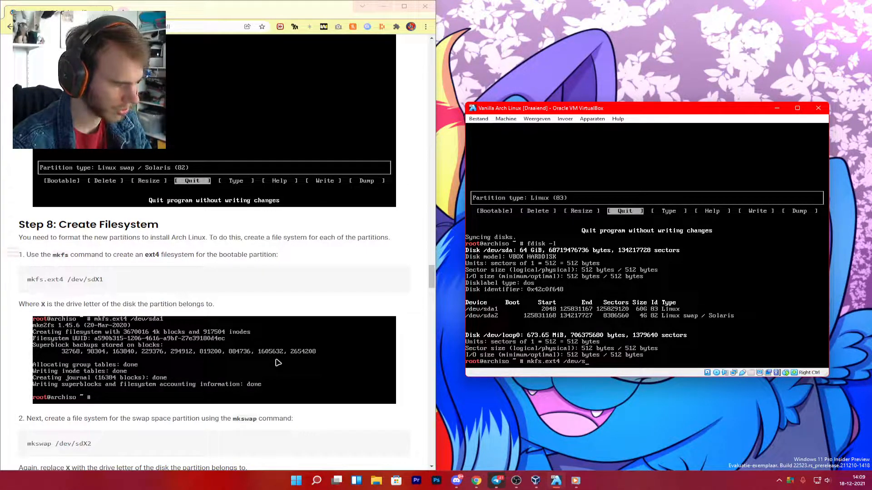
pyautogui.write('da1')
pyautogui.press('Return')
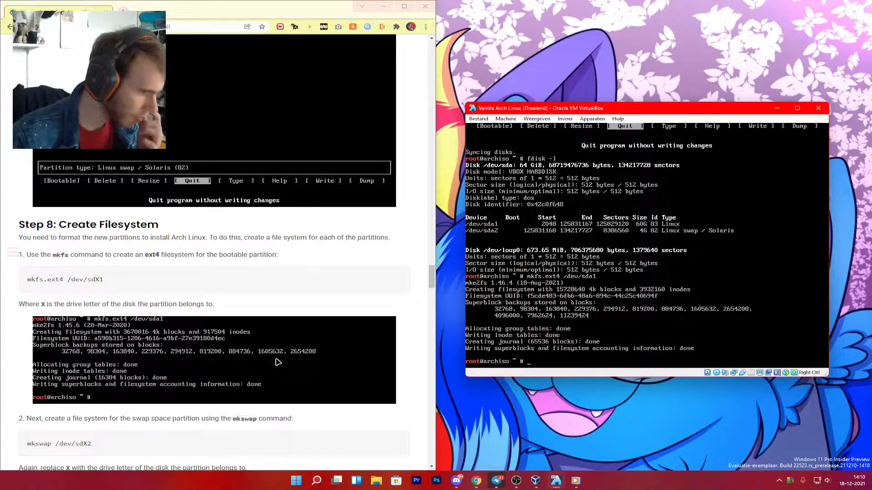
# - Set up the second partition as swap space by running mkswap /dev/sda2
pyautogui.scroll(-3, 278, 362)
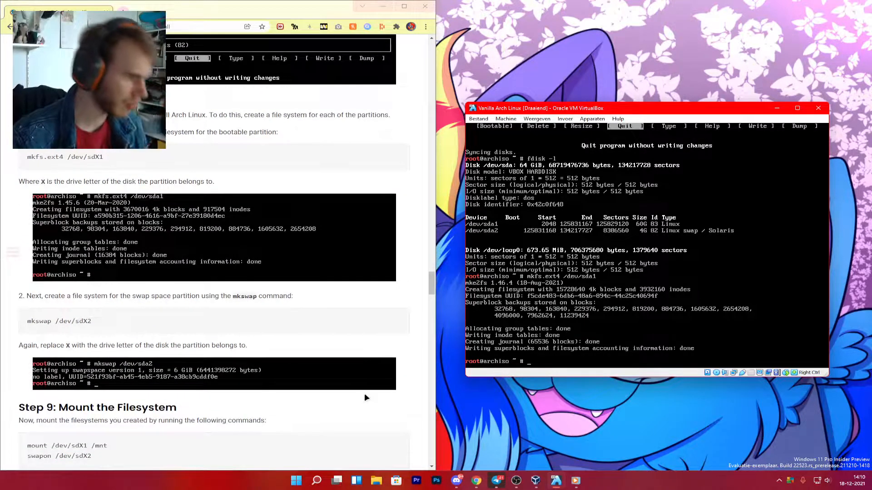
pyautogui.write('mkspaw')
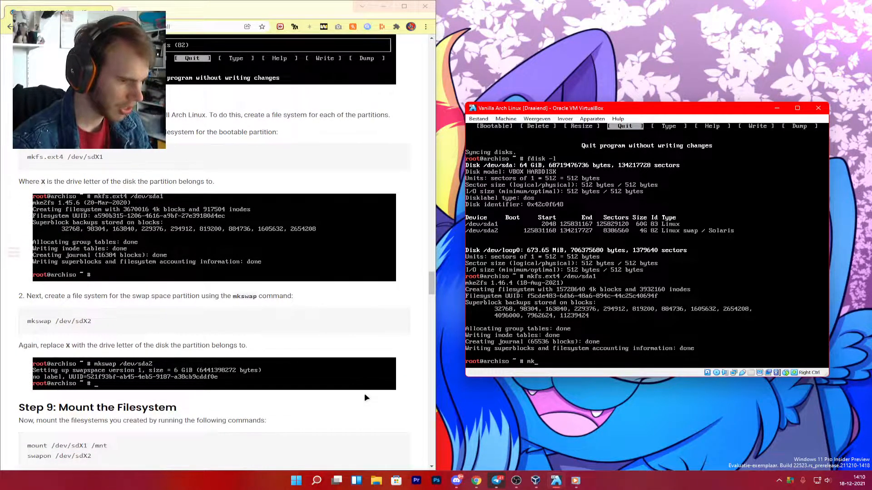
pyautogui.press('BackSpace')
pyautogui.write('wap /dev/')
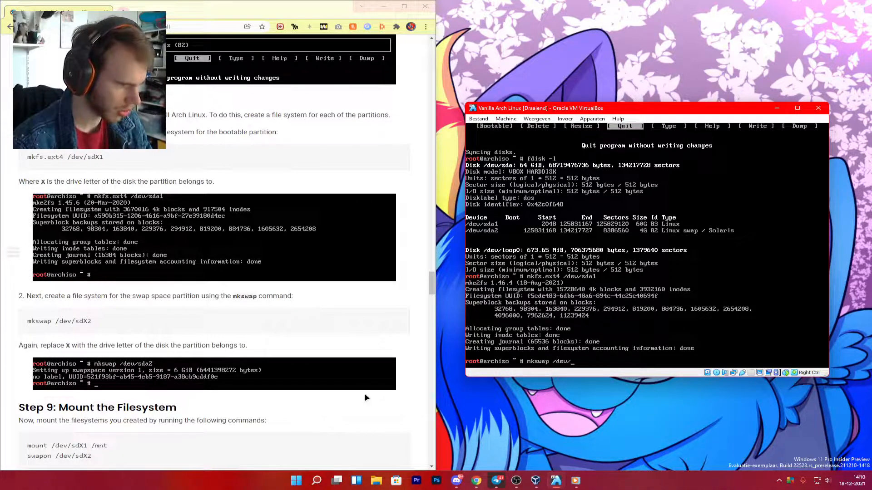
pyautogui.write('sda2')
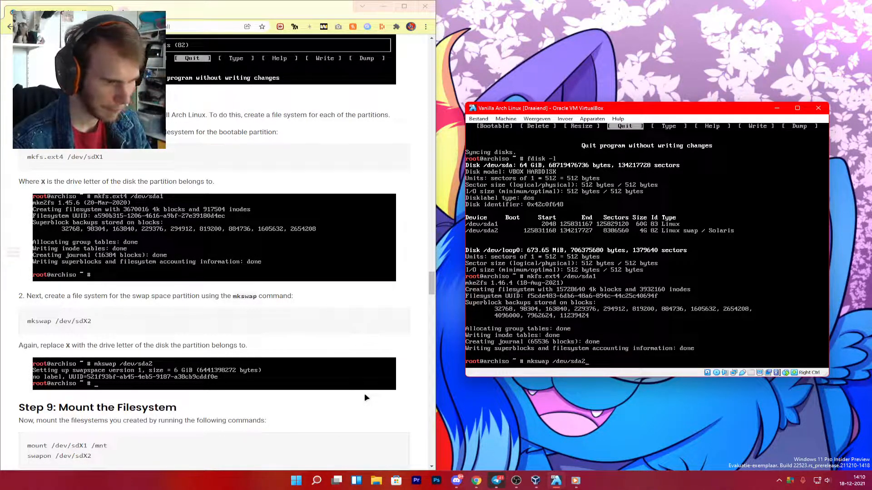
pyautogui.press('Return')
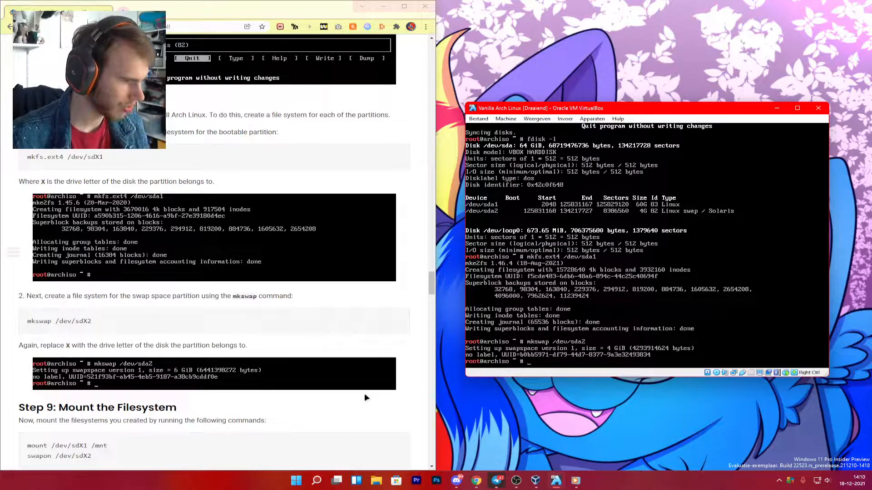
# - Mount the first partition by running mount /dev/sda1 /mnt, following Step 9 of the guide
pyautogui.scroll(-3, 365, 396)
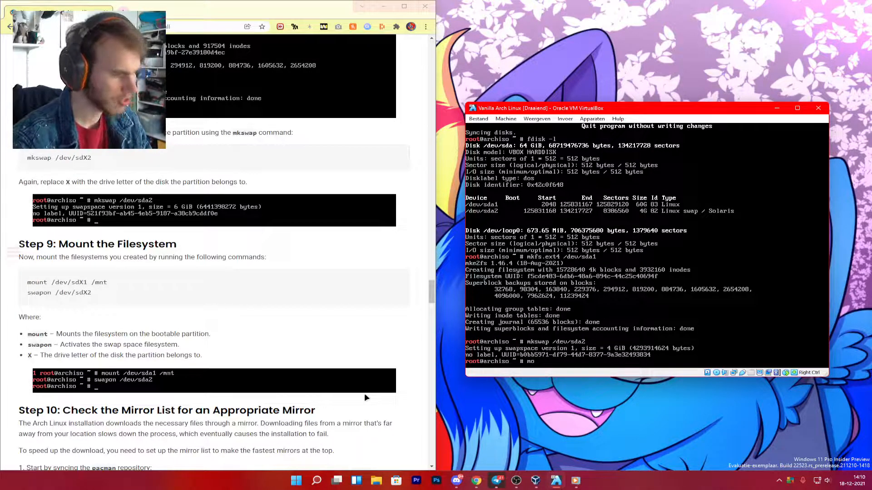
pyautogui.write('mount')
pyautogui.write(' /se')
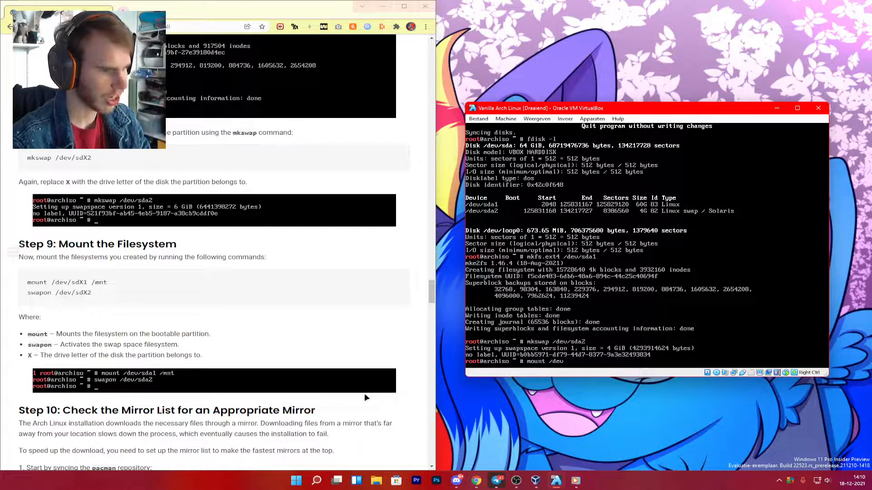
pyautogui.press('BackSpace')
pyautogui.press('BackSpace')
pyautogui.write('dev/sda')
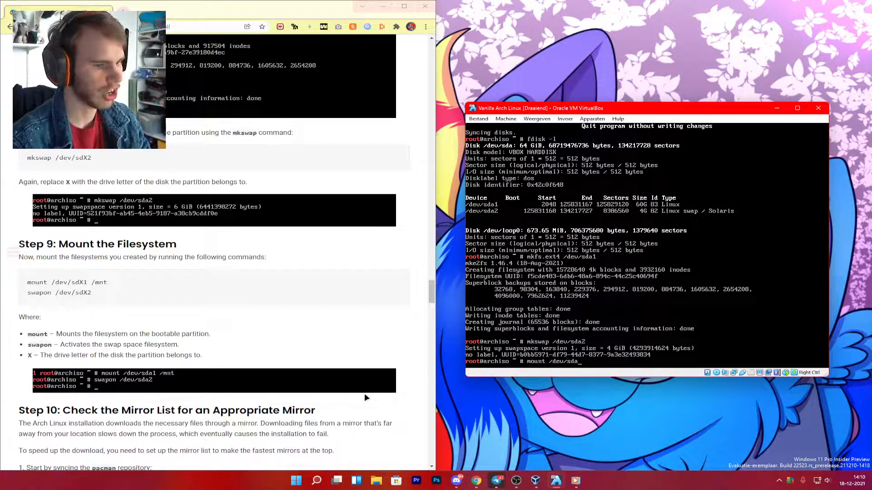
pyautogui.write('1')
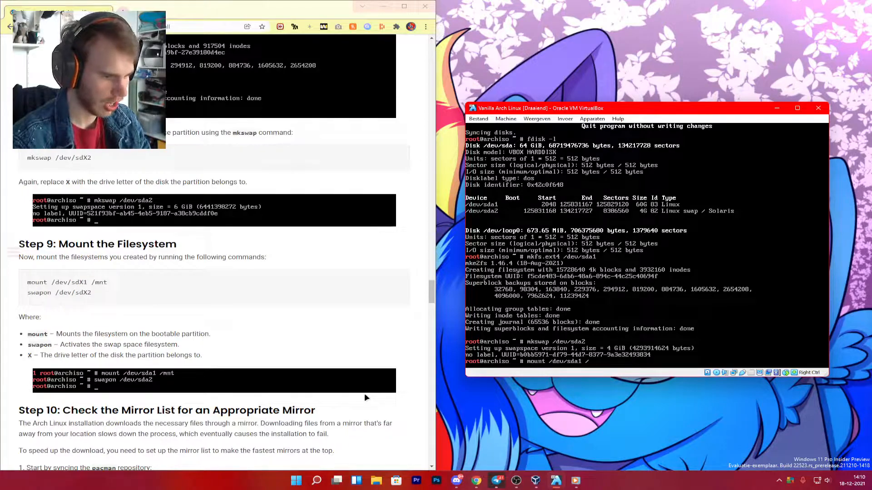
pyautogui.write(' /mnt')
pyautogui.press('Return')
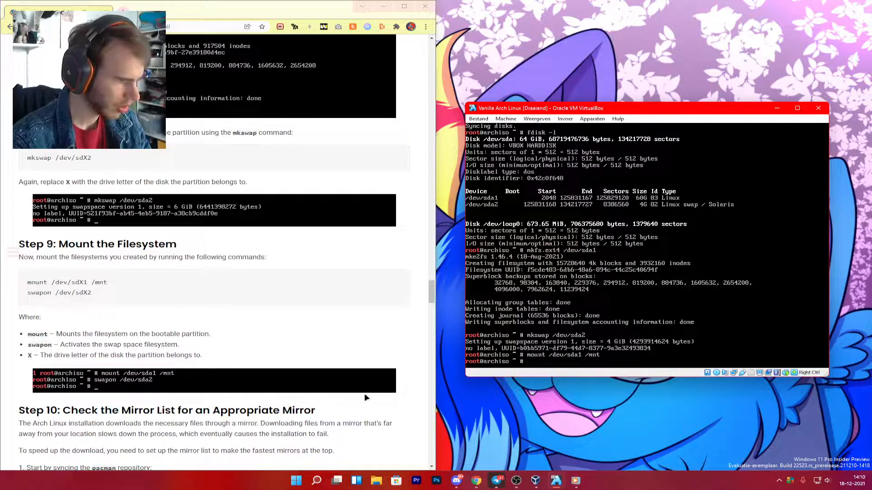
# - Activate the swap partition by running swapon /dev/sda2
pyautogui.write('swapon')
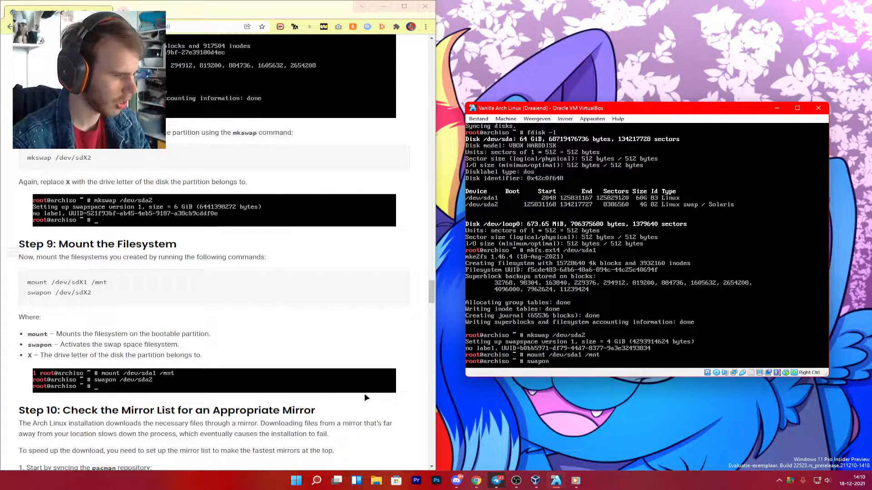
pyautogui.write(' /dev')
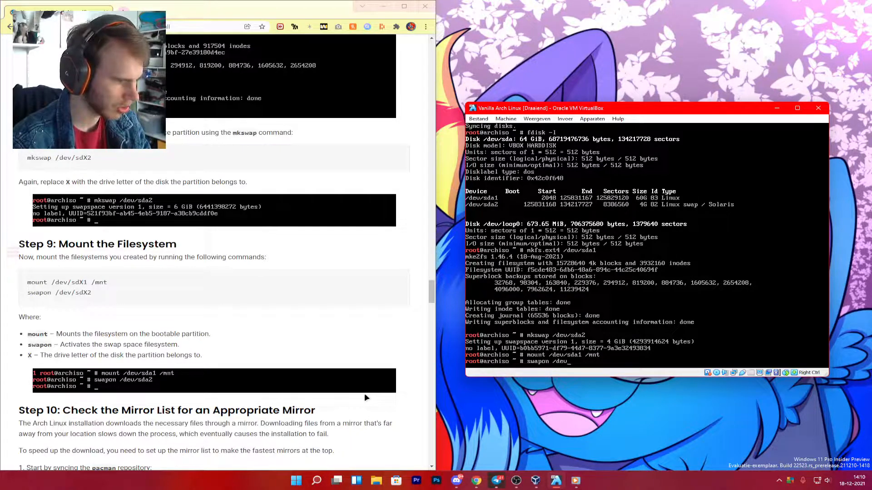
pyautogui.write('/sda')
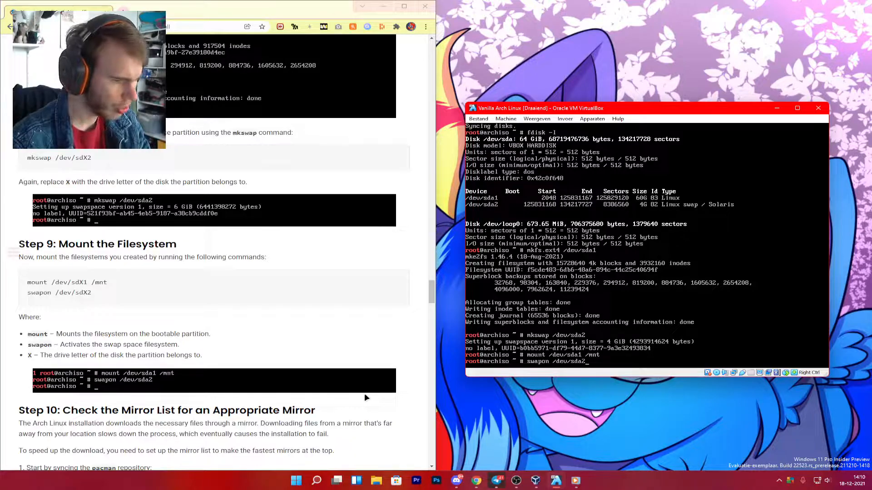
pyautogui.write('2')
pyautogui.press('Return')
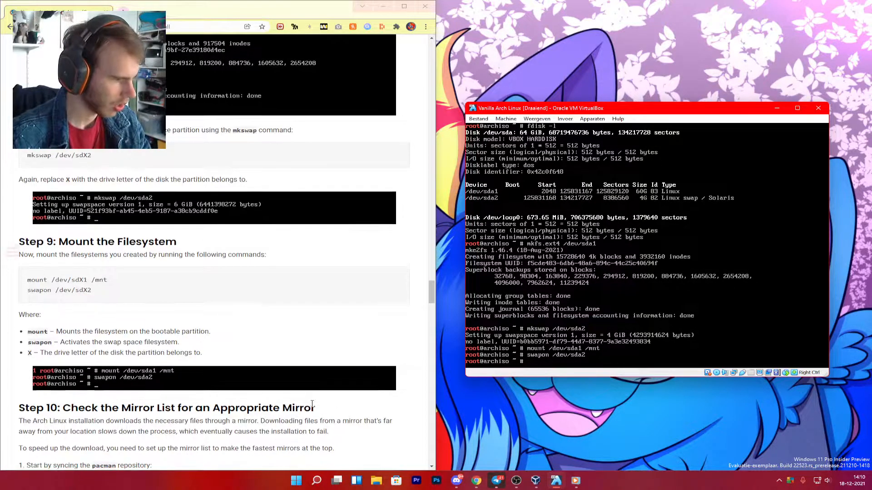
# - Check Step 10 of the guide and sync the package repositories with pacman -Syy
pyautogui.scroll(-2, 315, 398)
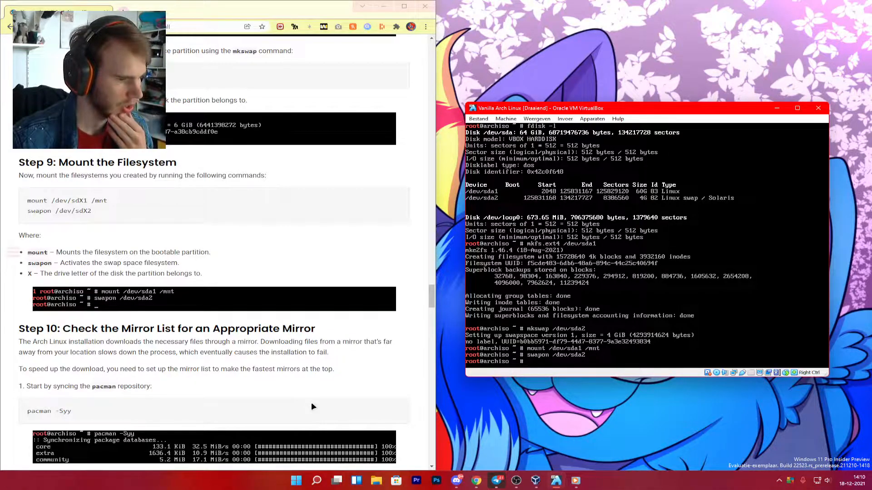
pyautogui.scroll(-1, 312, 402)
pyautogui.scroll(-2, 313, 407)
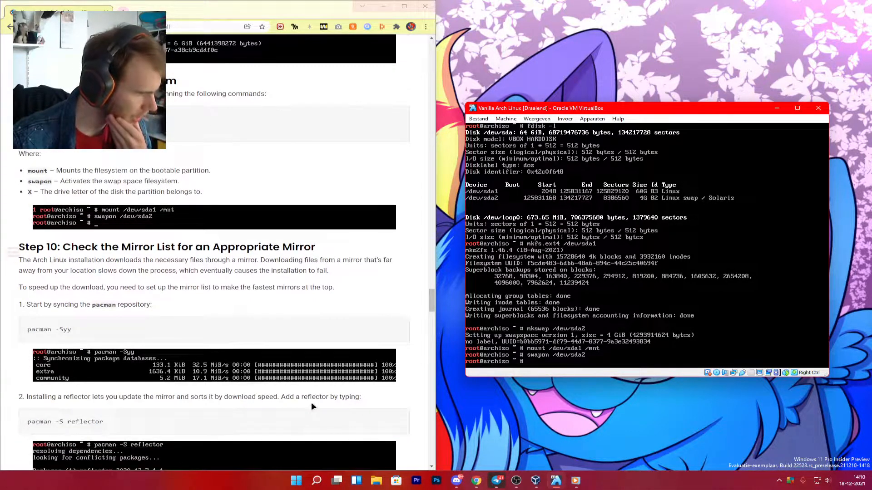
pyautogui.scroll(1, 314, 407)
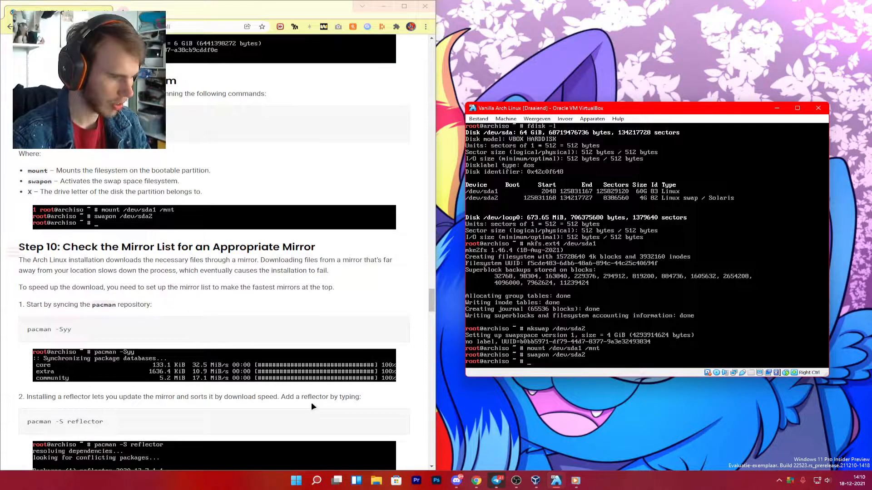
pyautogui.write('pa')
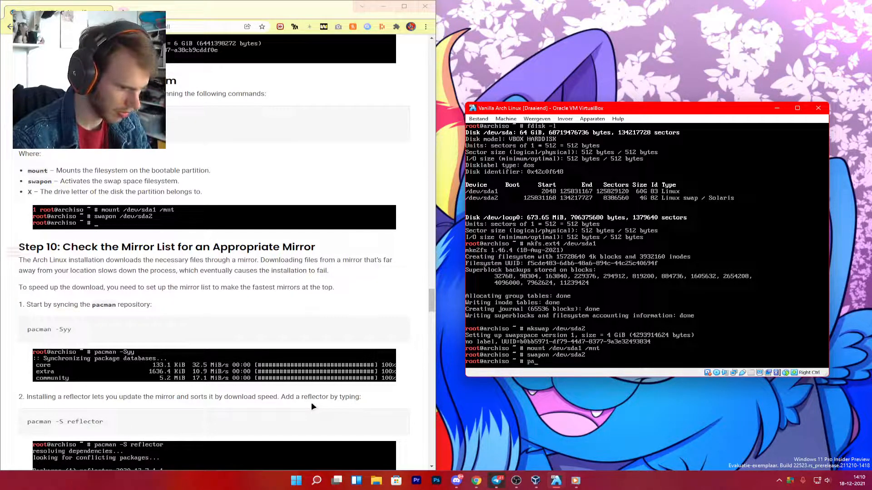
pyautogui.write('cman -')
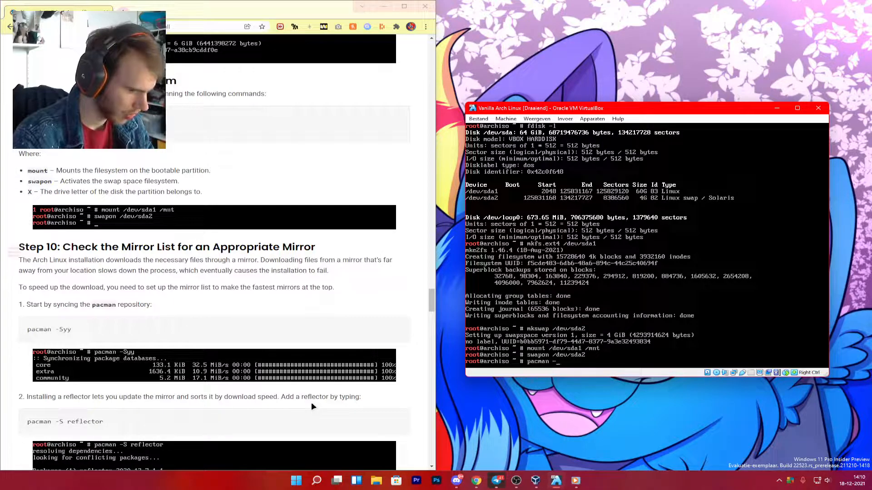
pyautogui.write('Syy')
pyautogui.press('Return')
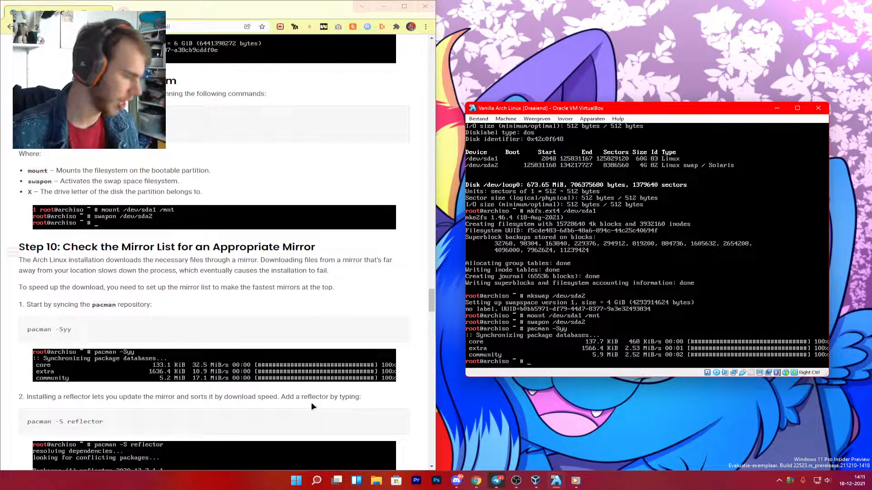
# - Install the reflector package with pacman -S reflector, answering y to proceed with the installation
pyautogui.scroll(-4, 312, 406)
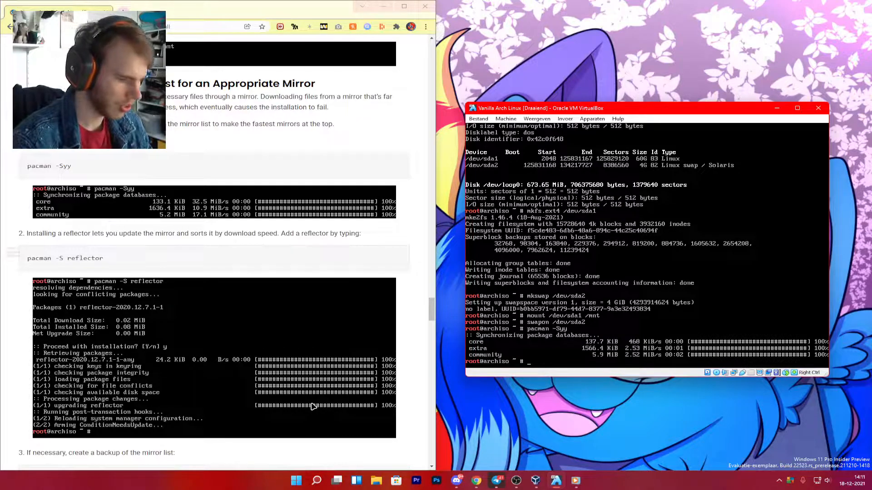
pyautogui.write('cman')
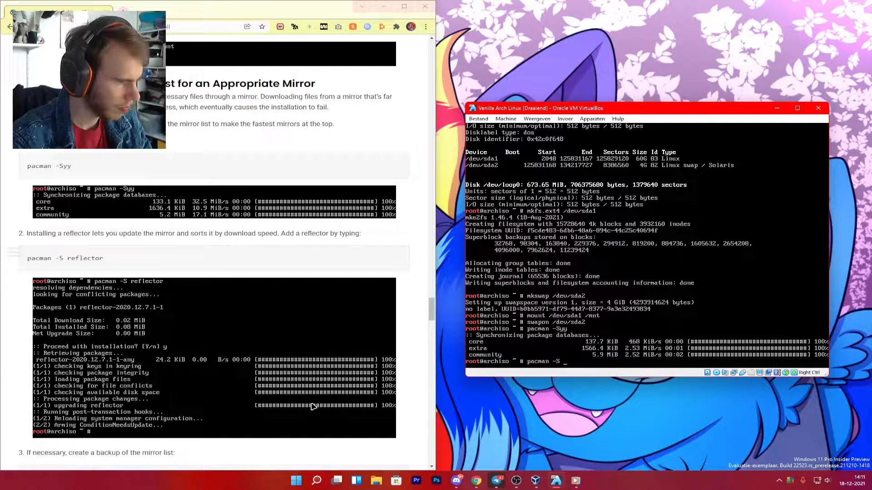
pyautogui.write('-S re')
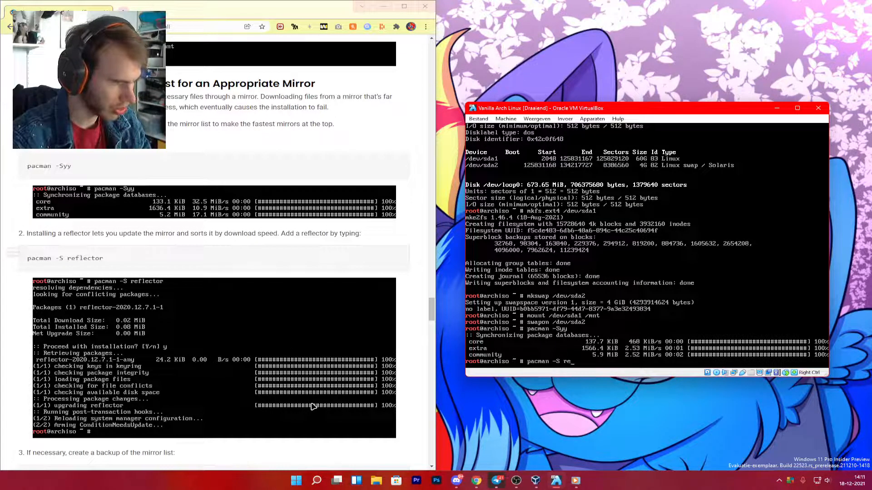
pyautogui.write('flector')
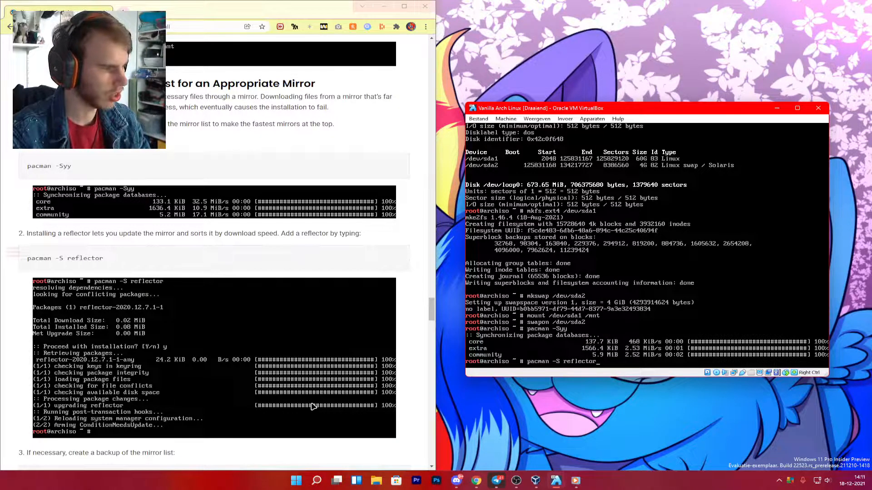
pyautogui.press('Return')
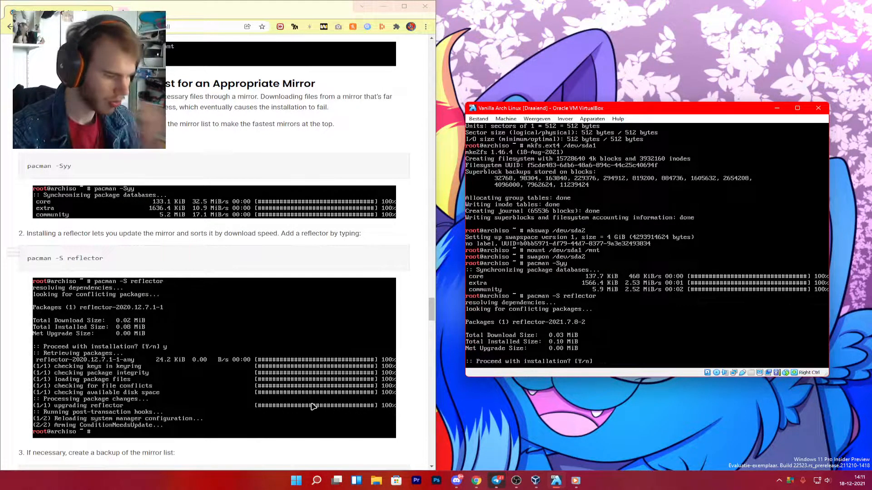
pyautogui.write('y')
pyautogui.press('Return')
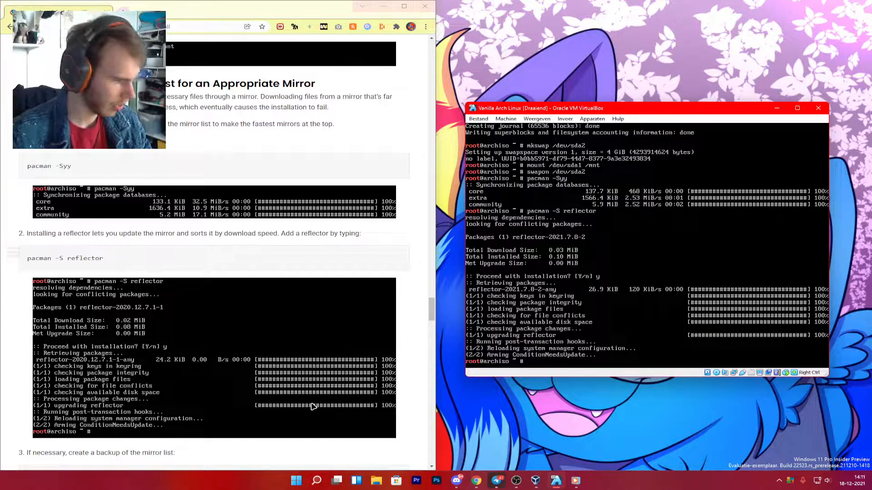
# - Back up the mirror list by running cp /etc/pacman.d/mirrorlist /etc/pacman.d/mirrorlist.bak, following item 3 of the guide's mirror section
pyautogui.scroll(-3, 199, 392)
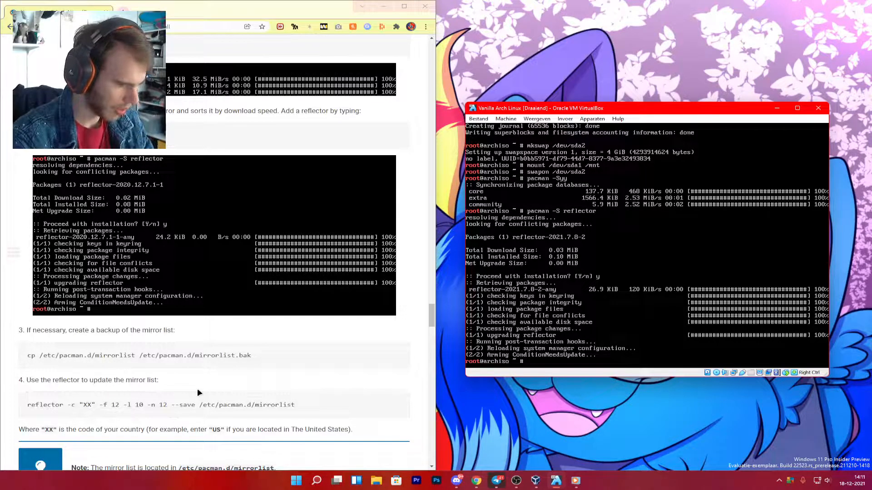
pyautogui.write('cp')
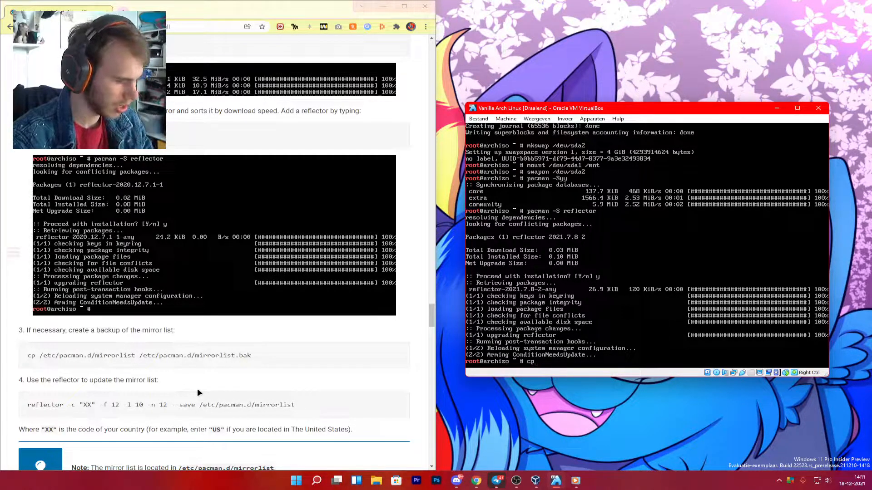
pyautogui.write(' /ect')
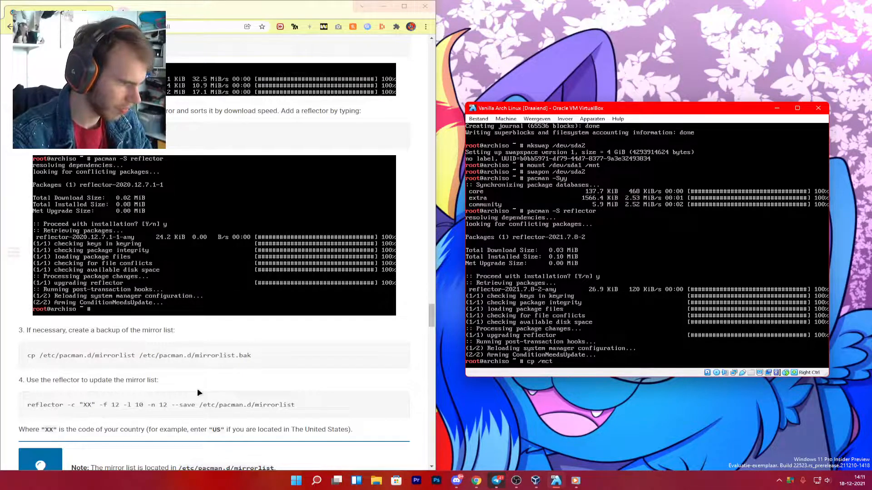
pyautogui.write('/pac')
pyautogui.press('BackSpace')
pyautogui.press('BackSpace')
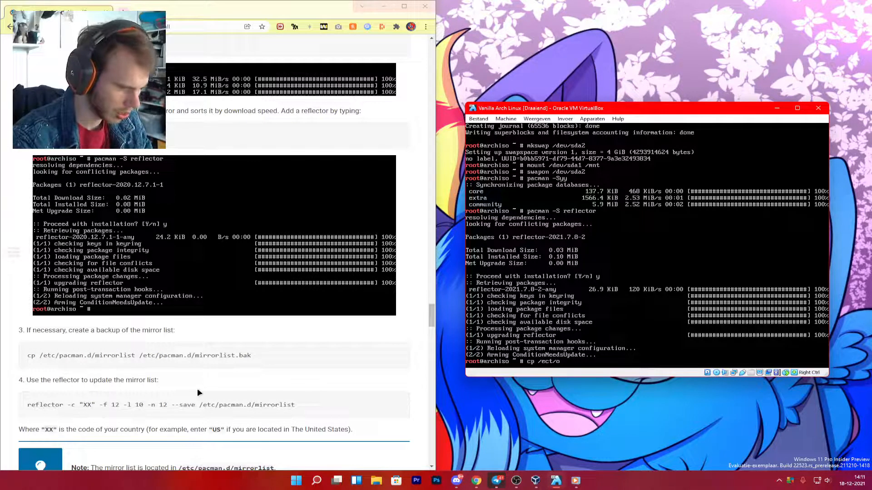
pyautogui.press('BackSpace')
pyautogui.press('BackSpace')
pyautogui.press('BackSpace')
pyautogui.write('tc/')
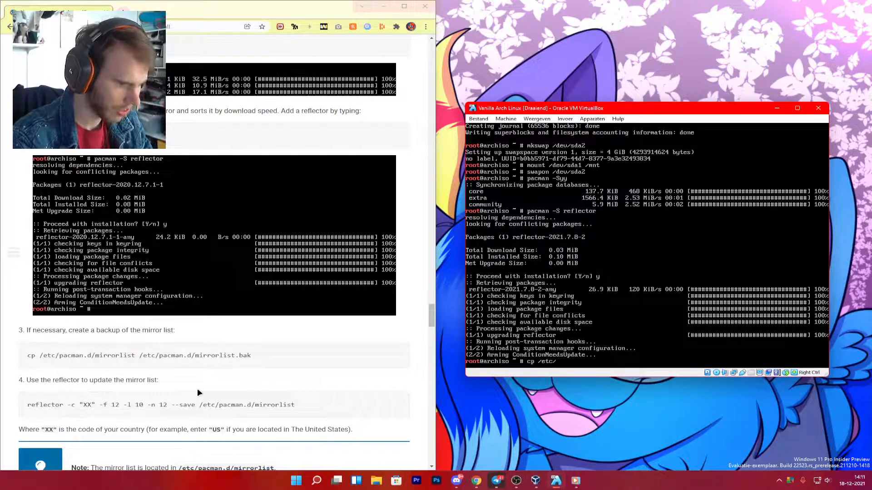
pyautogui.write('pacman')
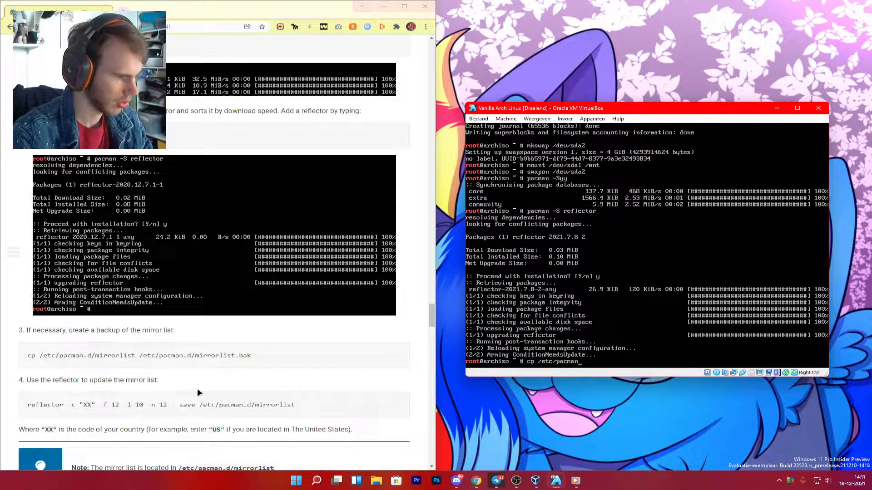
pyautogui.write('.d')
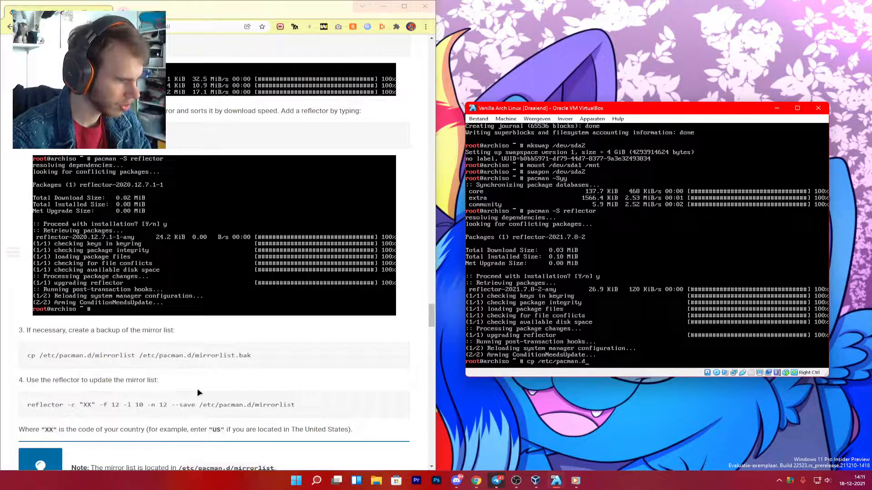
pyautogui.write('/mor')
pyautogui.press('Tab')
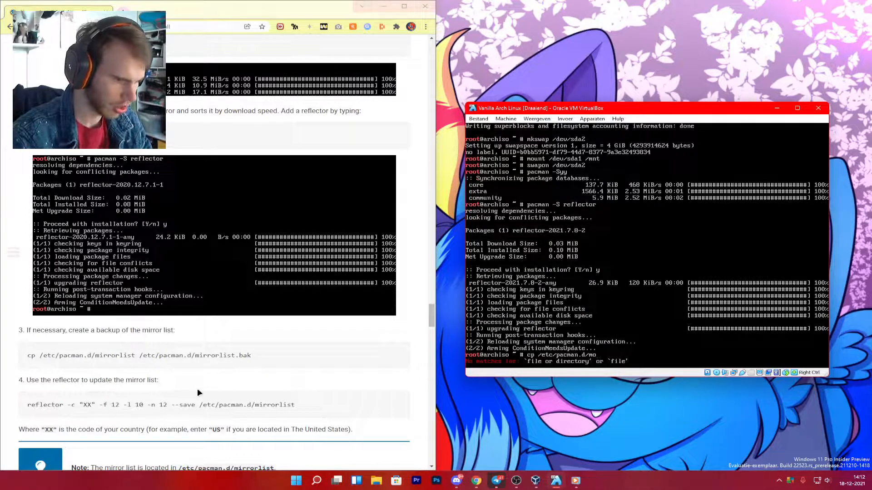
pyautogui.write('i')
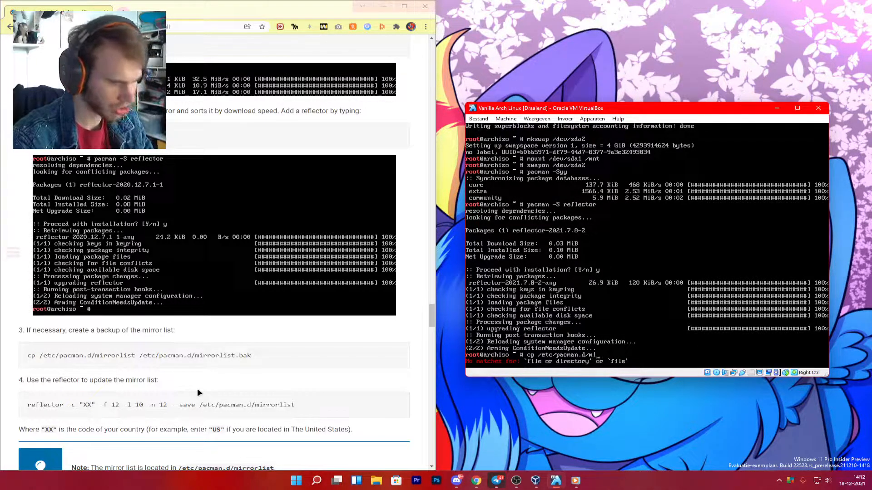
pyautogui.press('Tab')
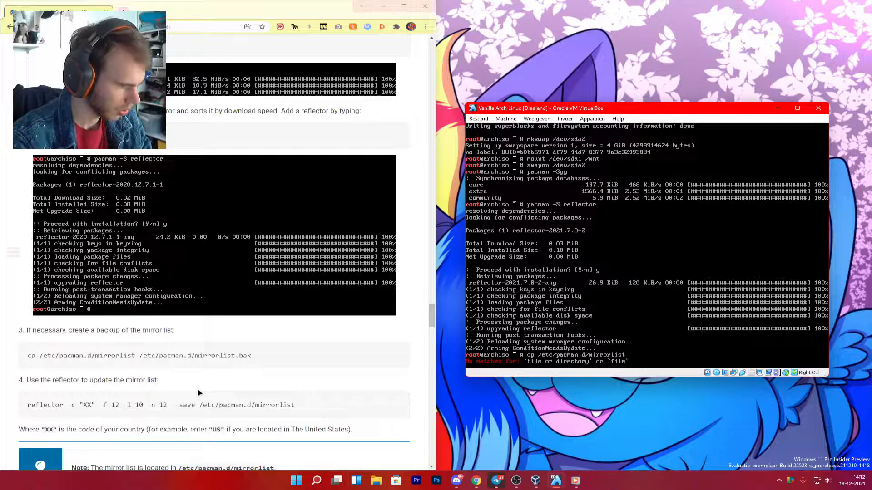
pyautogui.write('/et')
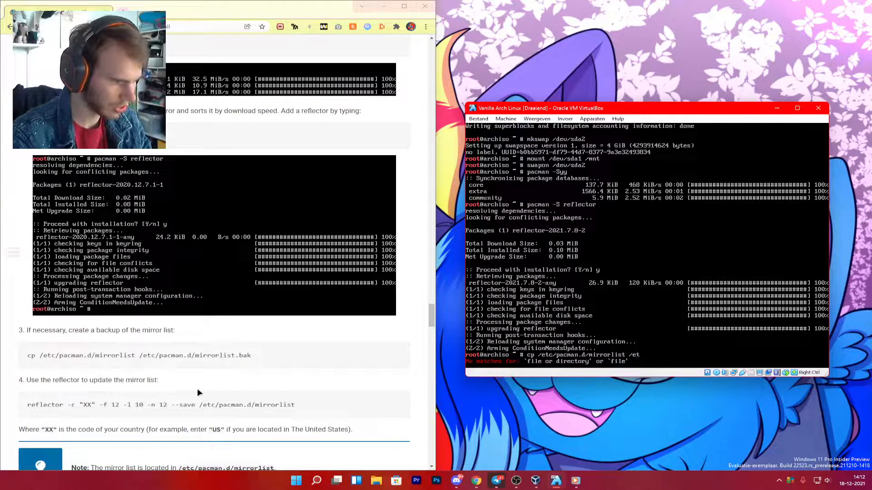
pyautogui.write('c/pac')
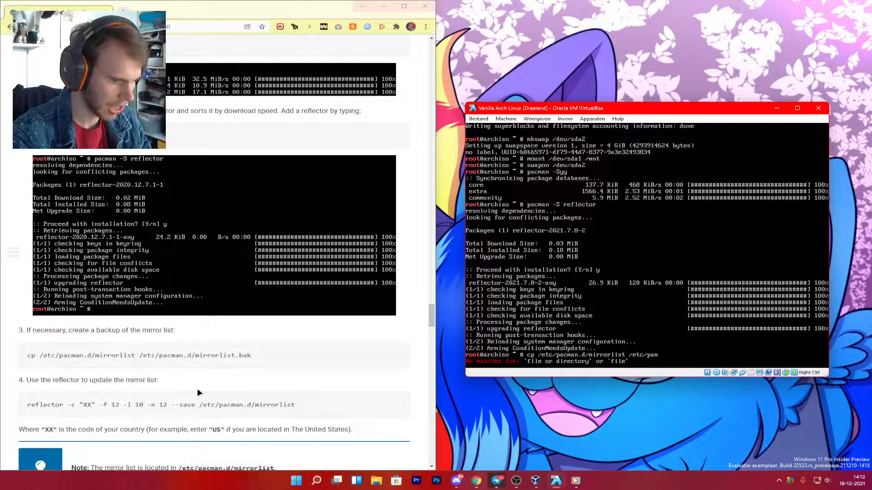
pyautogui.write('man.')
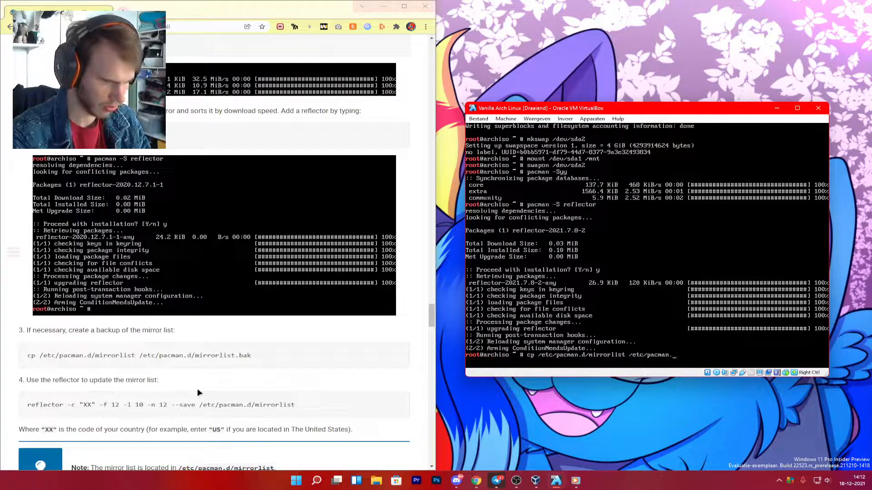
pyautogui.write('d')
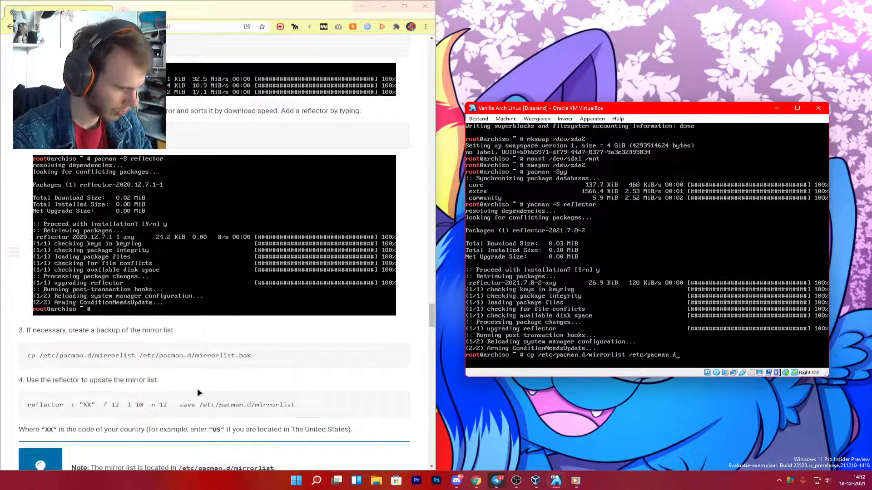
pyautogui.write('/mirrorlist')
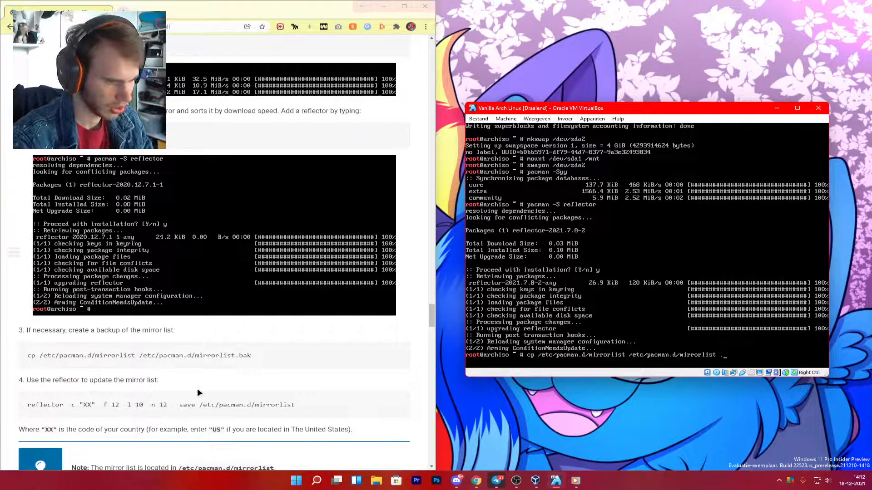
pyautogui.write('.bak')
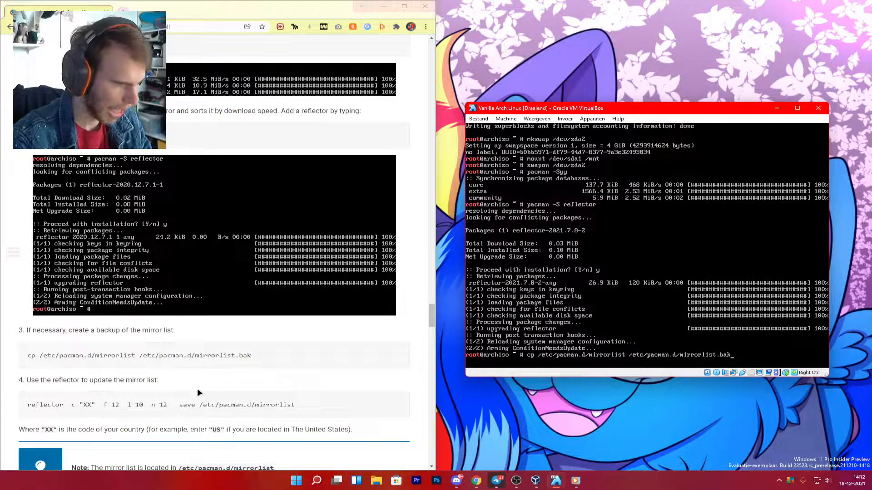
pyautogui.press('Return')
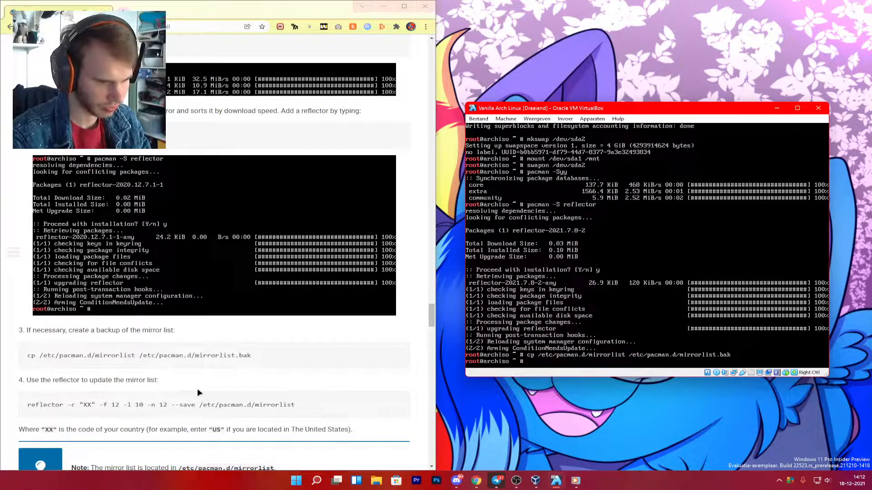
# - Try to update the mirror list by running reflector -c "NL" -f 12 -l 10 -n 12 --save /etc/pacman.d/mirrorlist
pyautogui.scroll(-2, 197, 388)
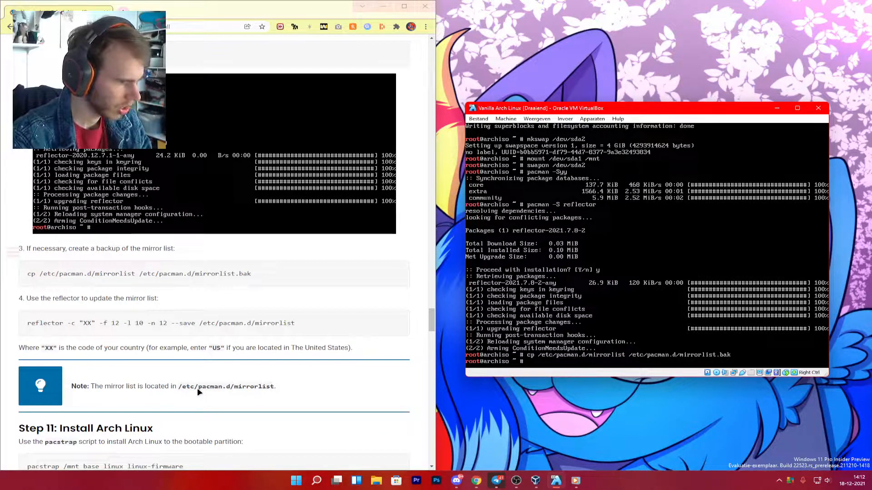
pyautogui.write('reflec')
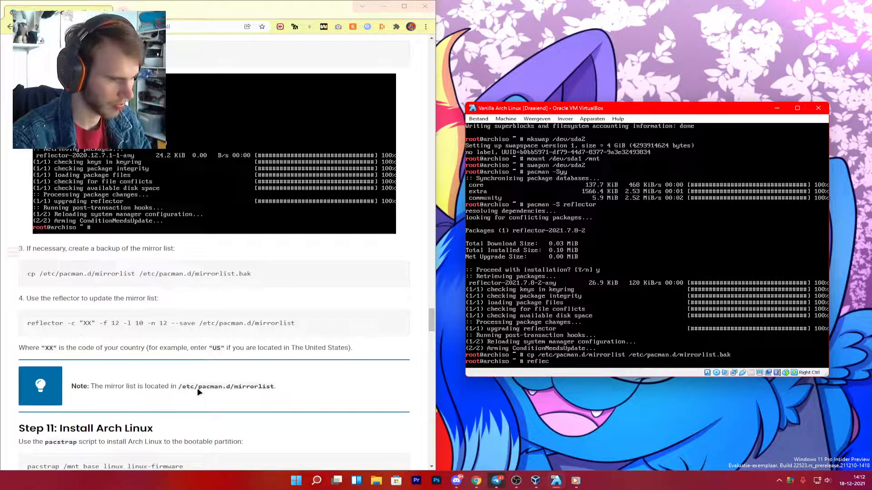
pyautogui.write('tor -')
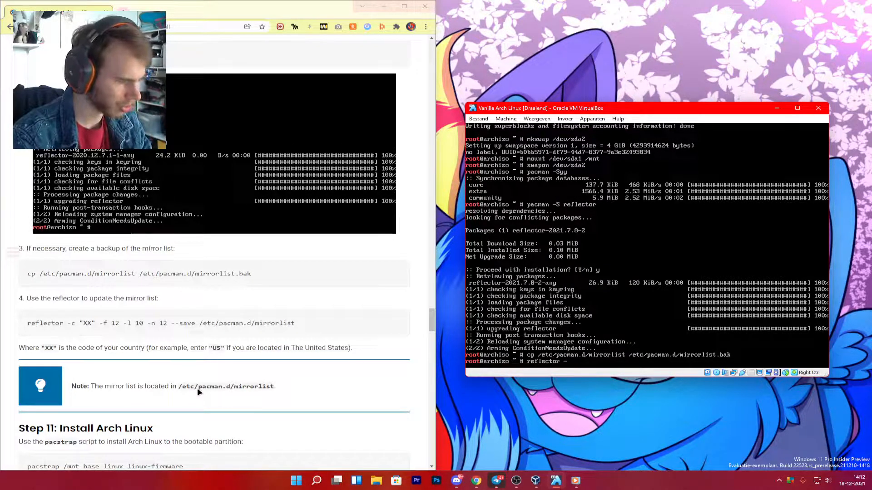
pyautogui.write('c "')
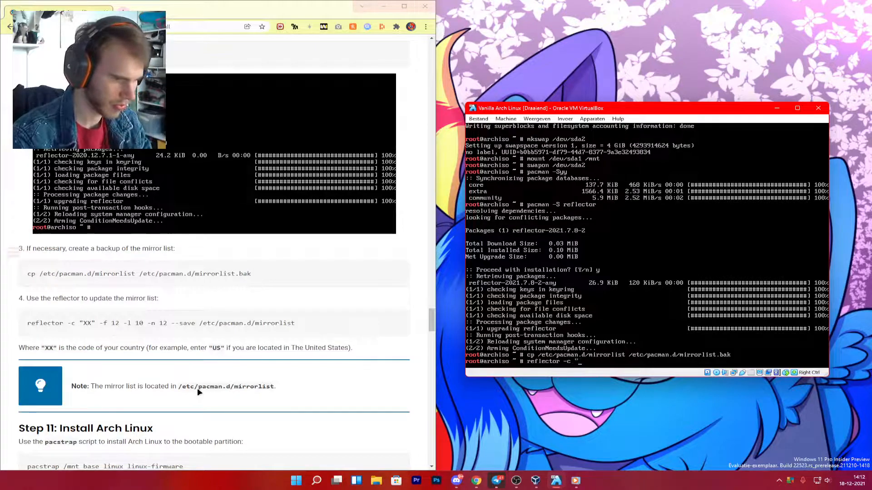
pyautogui.write('"')
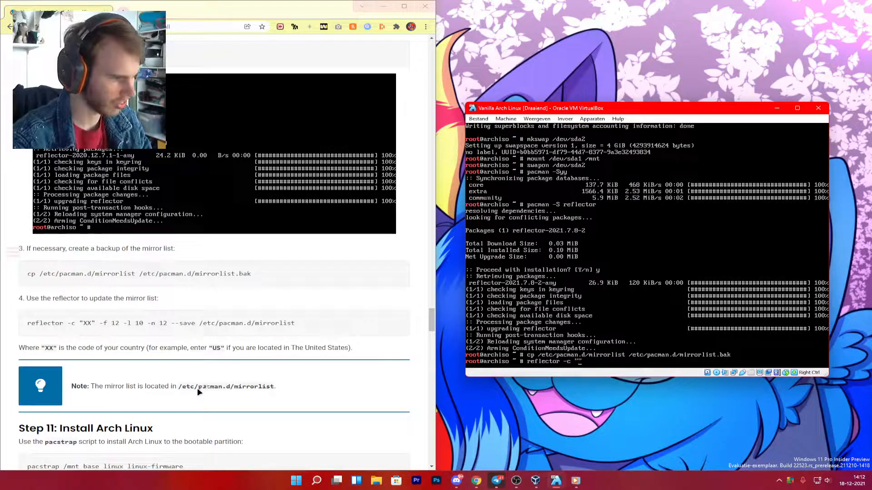
pyautogui.write('NL')
pyautogui.press('Right')
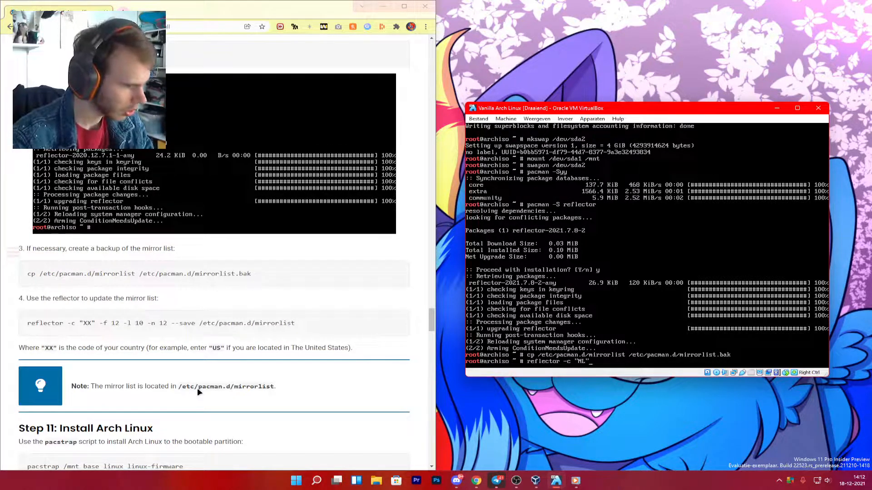
pyautogui.write('-f 12 -l')
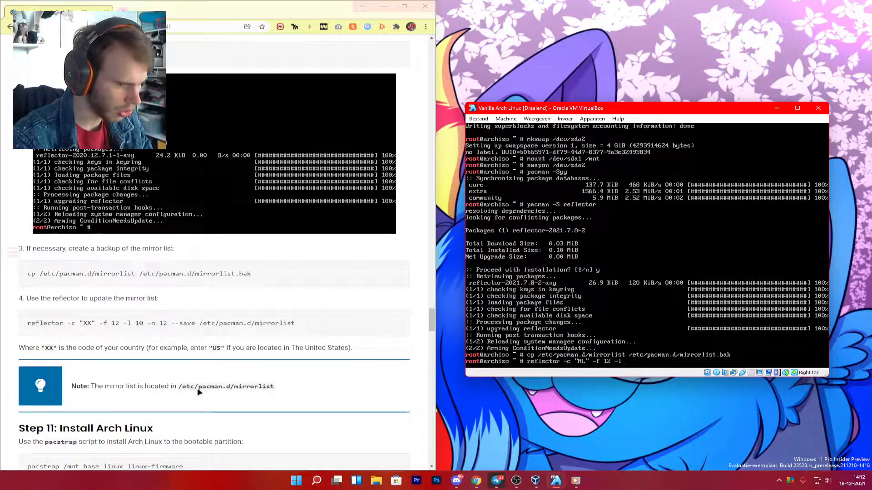
pyautogui.write(' 1')
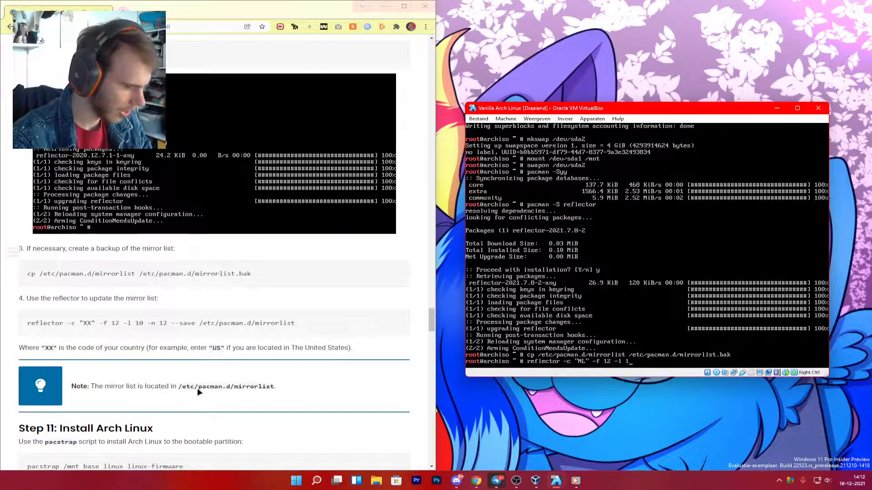
pyautogui.write('0 -')
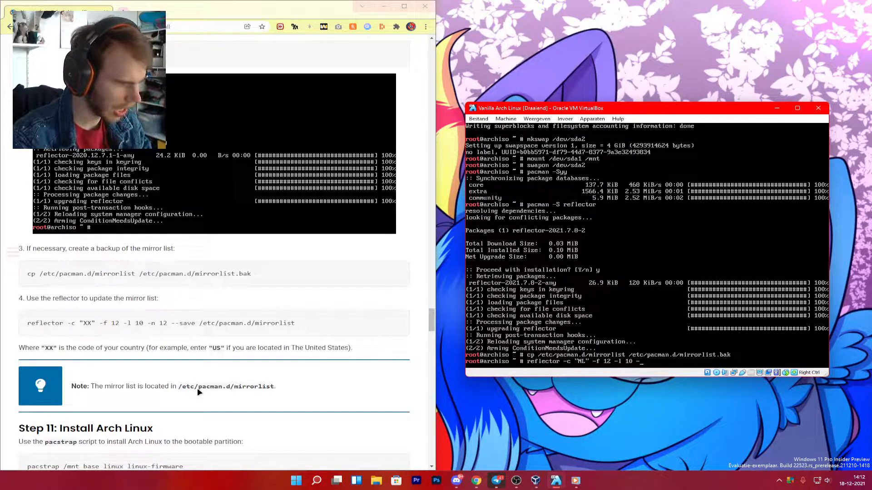
pyautogui.write('n 12')
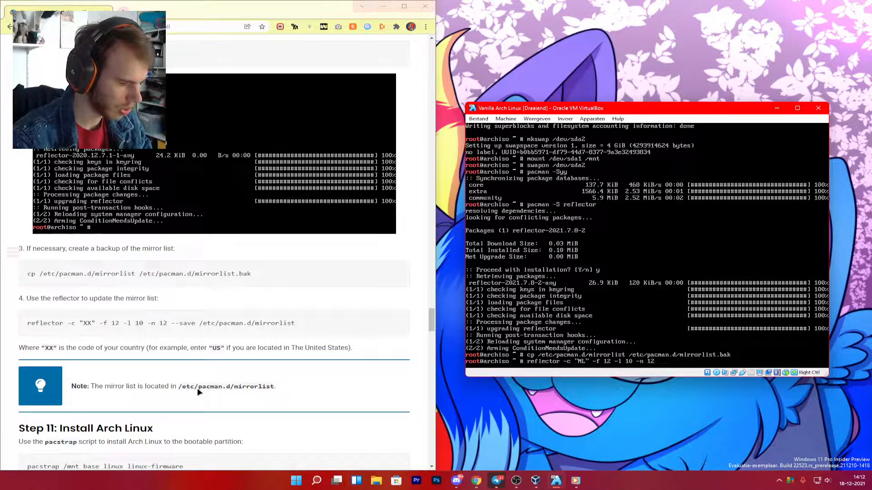
pyautogui.write(' --save')
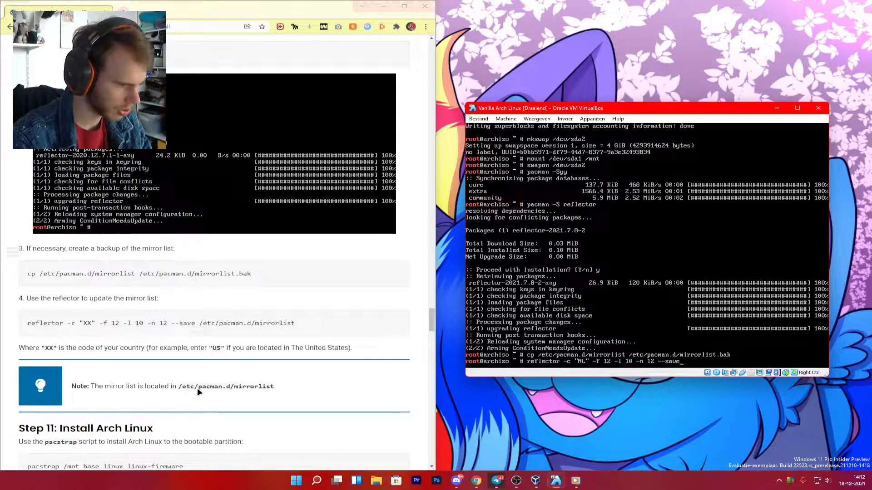
pyautogui.write(' /etc')
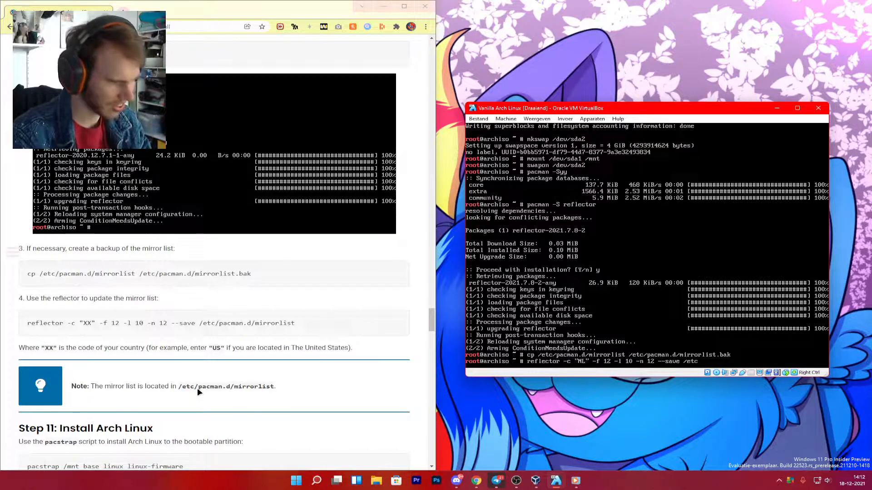
pyautogui.write('/pacm')
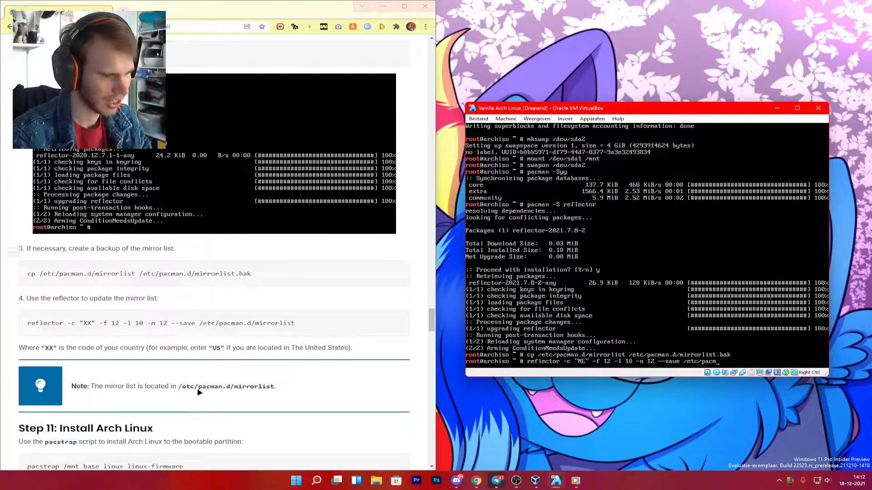
pyautogui.write('an.d')
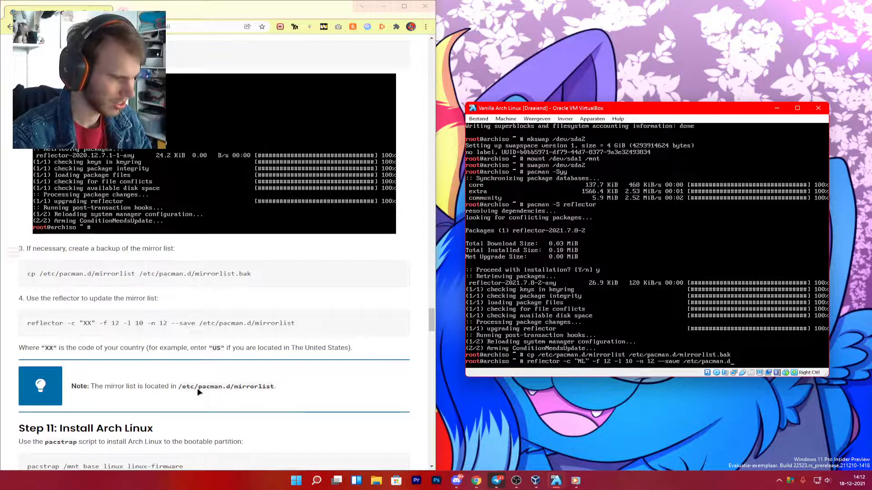
pyautogui.write('/mirrorlist')
pyautogui.press('Return')
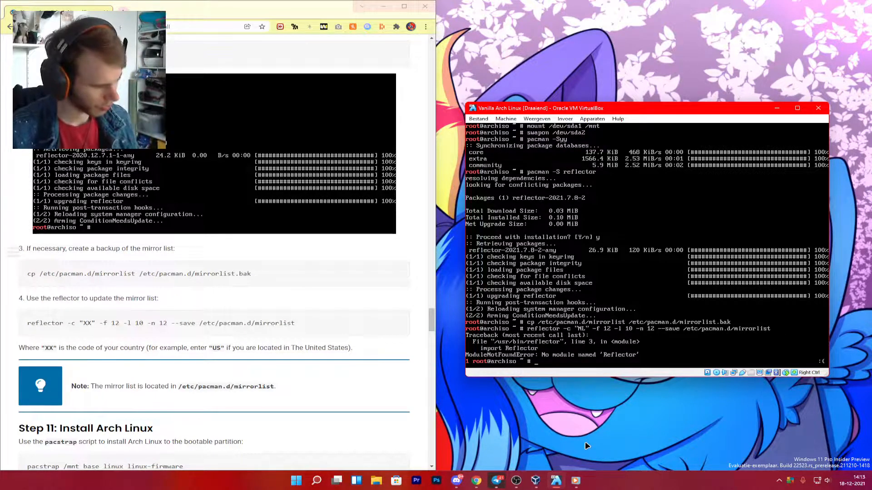
# - Try to update the mirror list again by rerunning the reflector command with the country code changed to lowercase "nl"
pyautogui.scroll(-4, 265, 427)
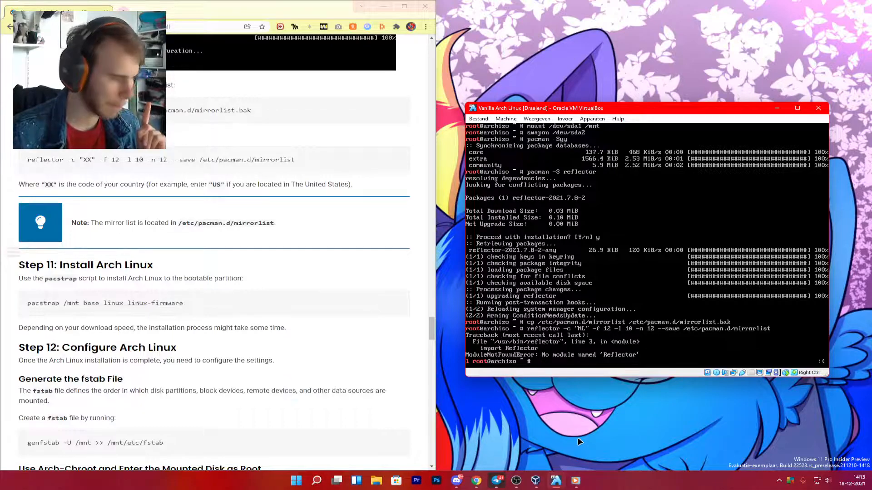
pyautogui.press('Up')
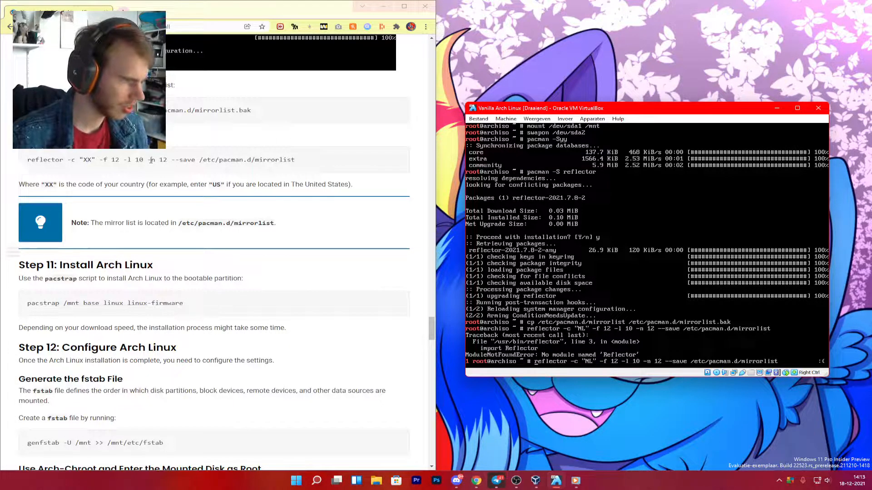
pyautogui.press('Right')
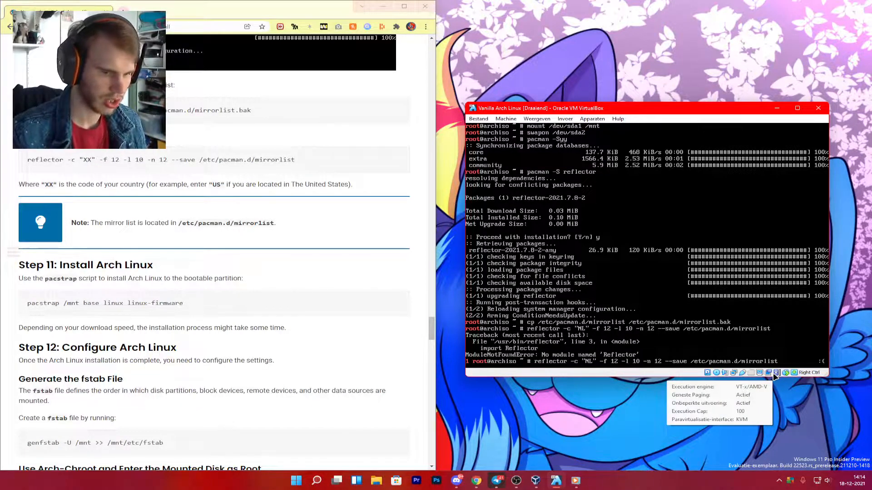
pyautogui.press('BackSpace')
pyautogui.press('BackSpace')
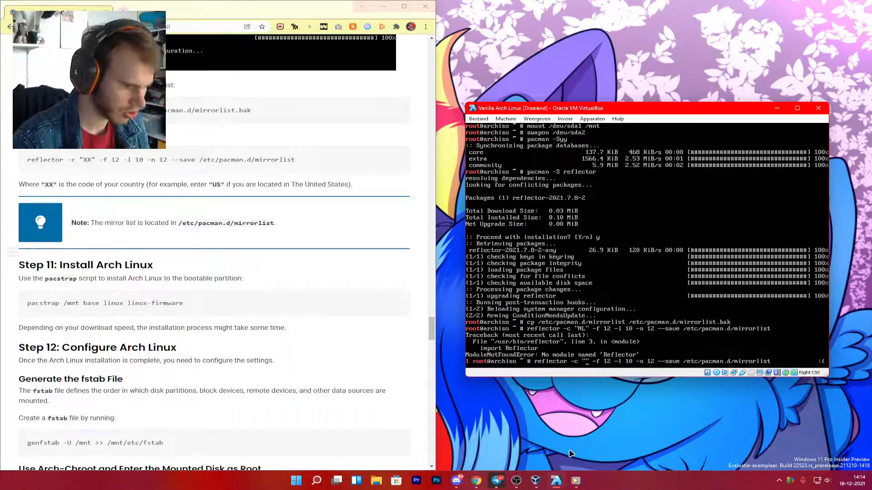
pyautogui.write('nl')
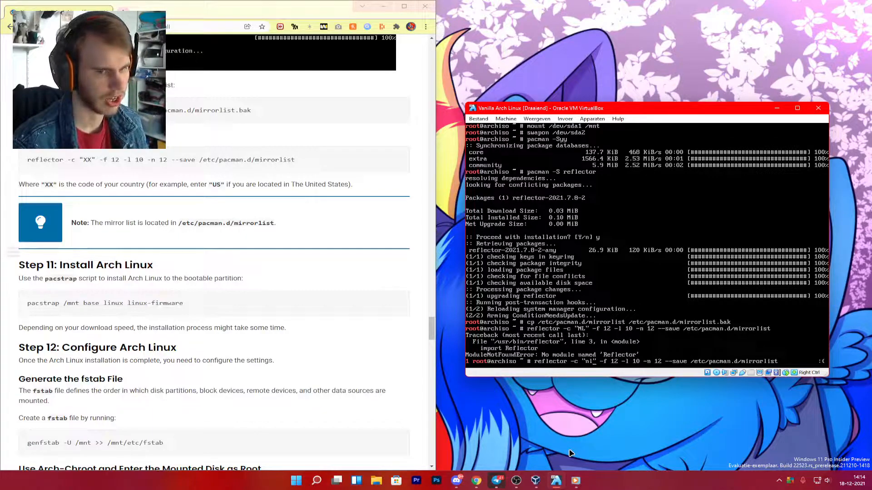
pyautogui.press('Return')
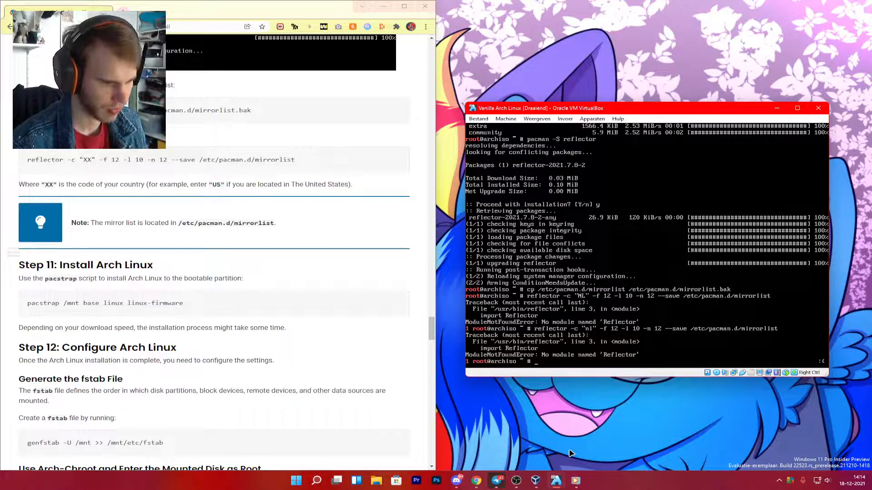
pyautogui.press('Up')
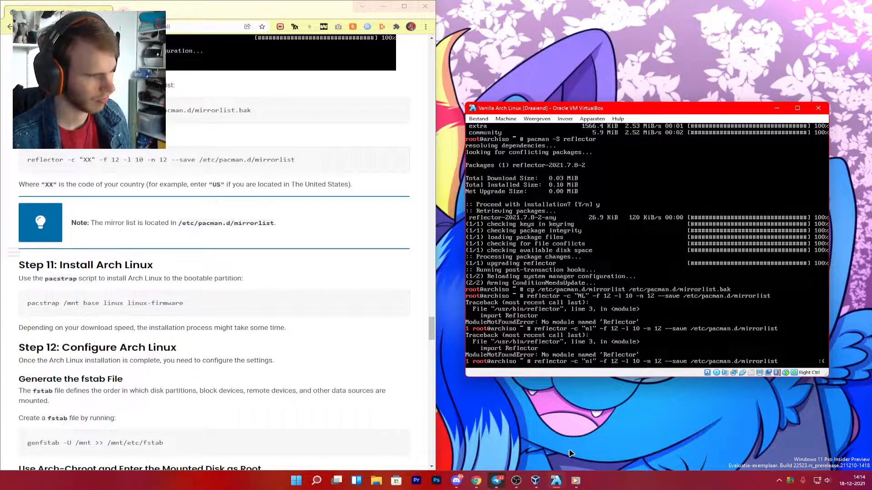
pyautogui.hotkey('ctrl', 'u')
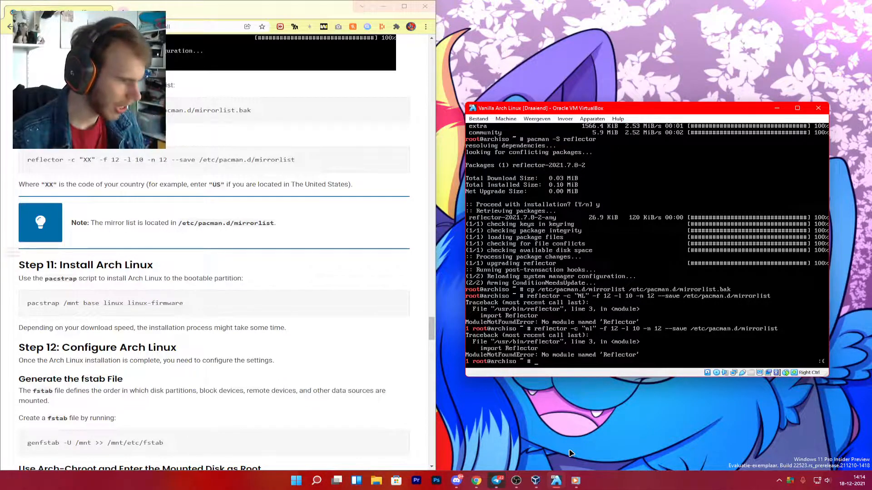
# - Install the base Arch system by running pacstrap /mnt base linux linux-firmware, accepting the default answer to proceed with installation
pyautogui.write('pacst')
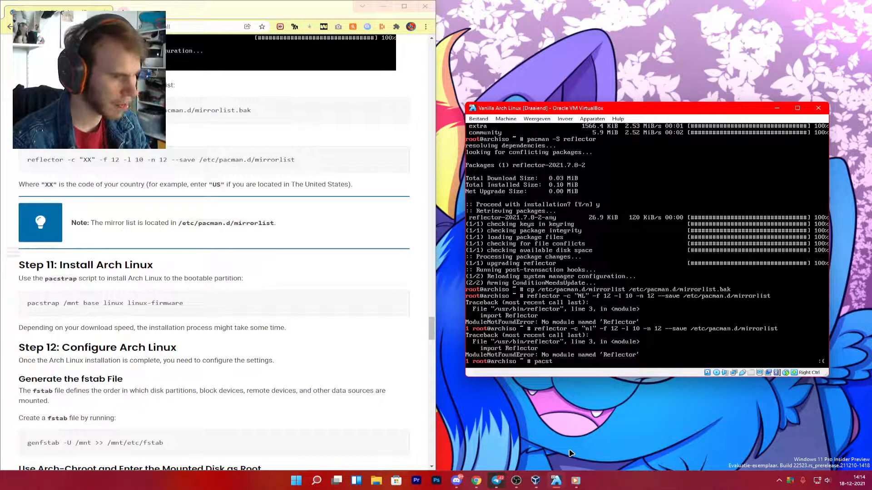
pyautogui.write('rap /mn')
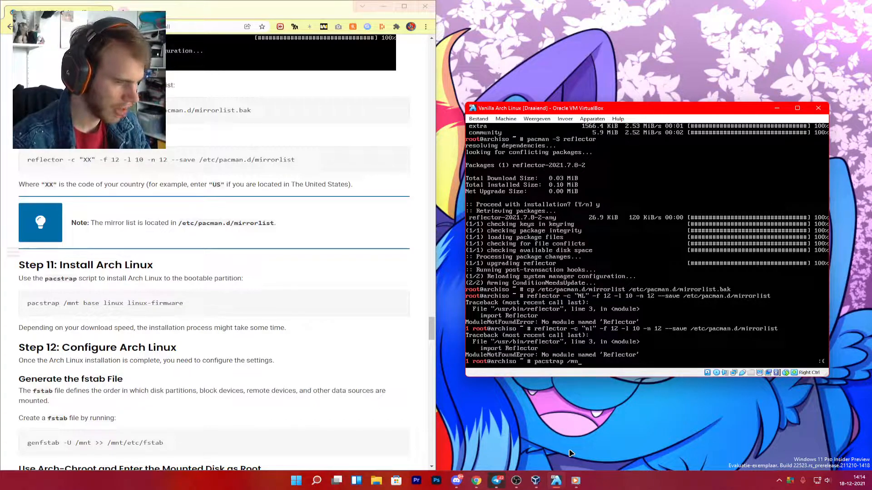
pyautogui.write('t base l')
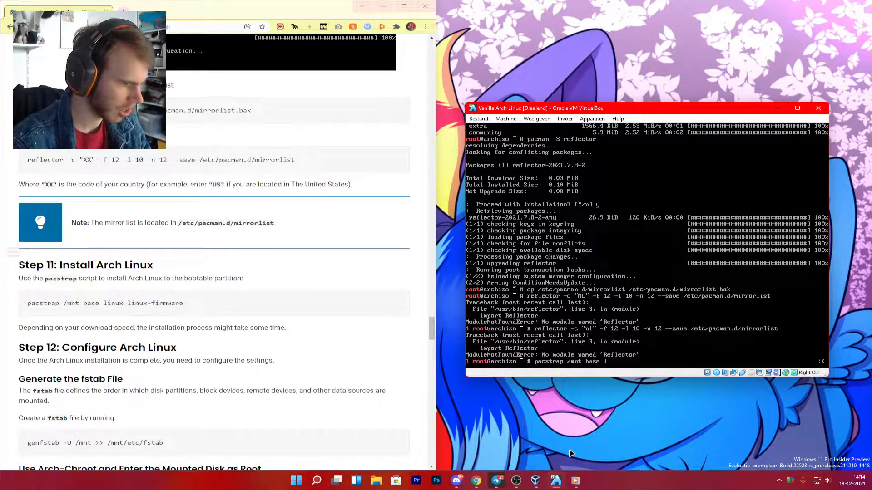
pyautogui.write('inux linux')
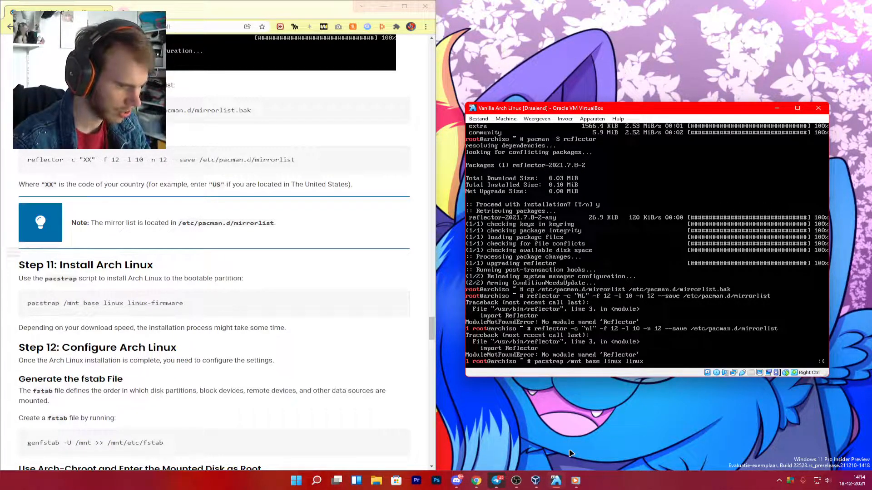
pyautogui.write('-firmware')
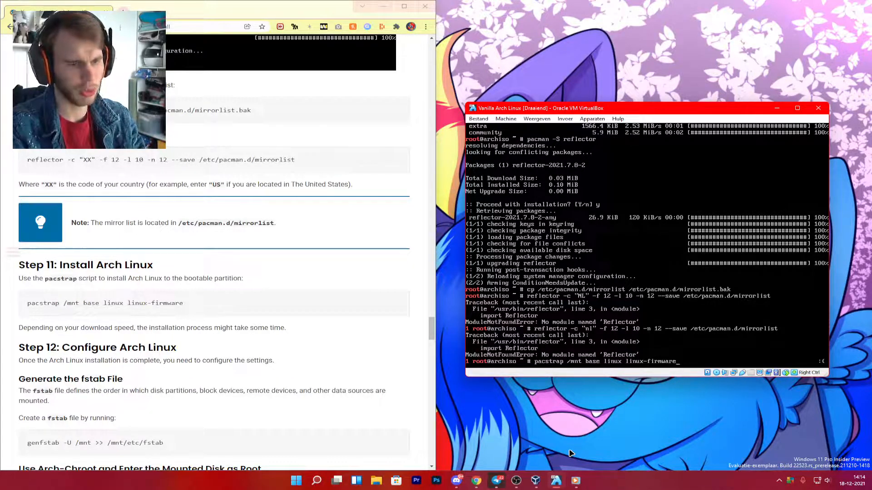
pyautogui.press('Return')
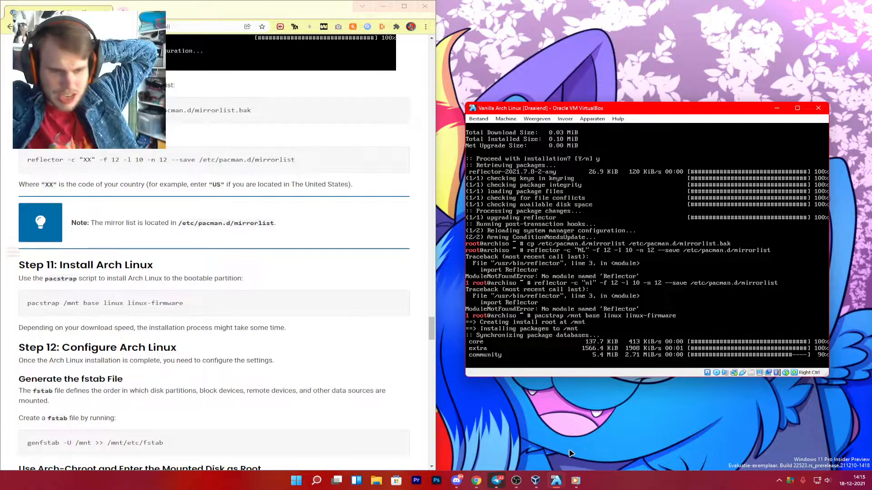
pyautogui.press('Return')
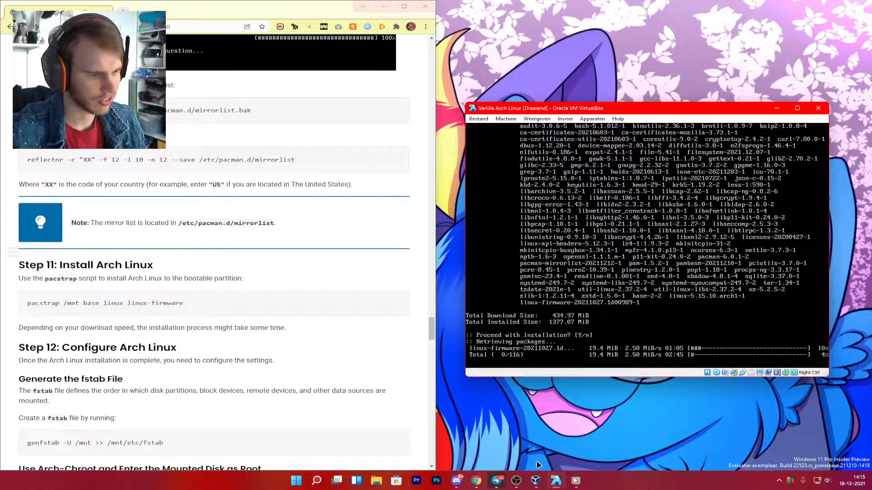
# - Switch to OBS and change the live scene to WEBCAM
pyautogui.click(516, 481)
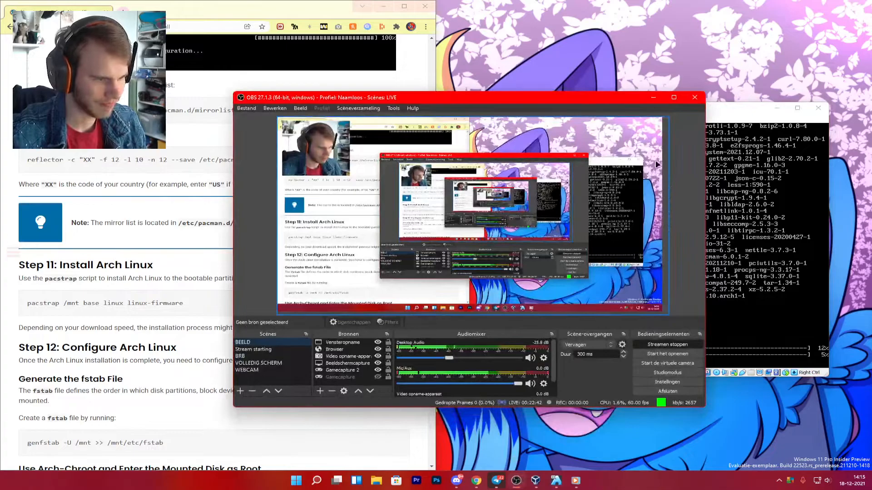
pyautogui.click(653, 97)
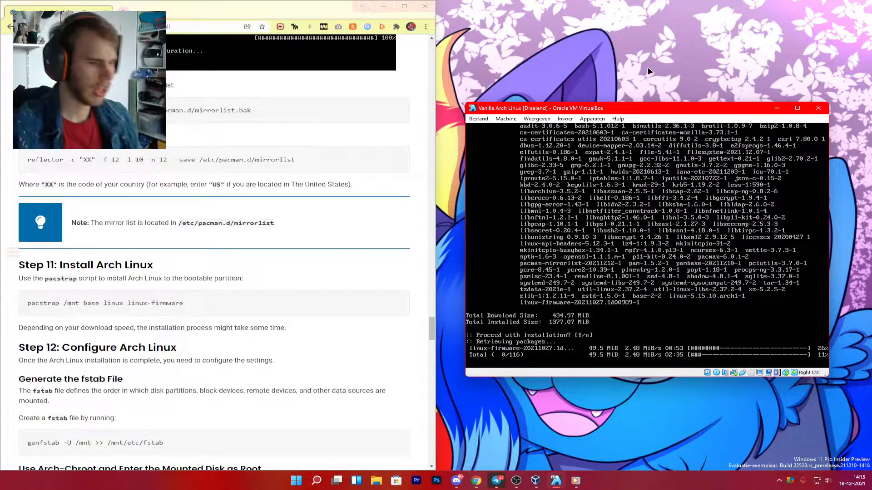
pyautogui.click(516, 480)
pyautogui.click(254, 370)
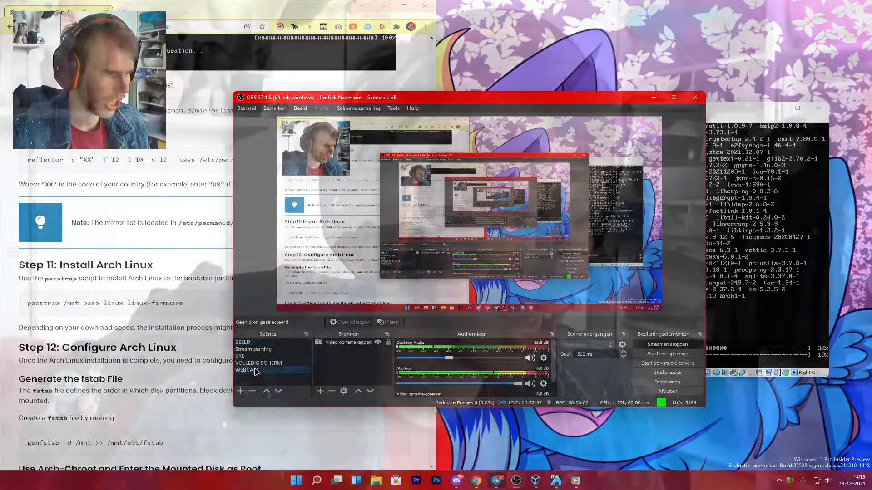
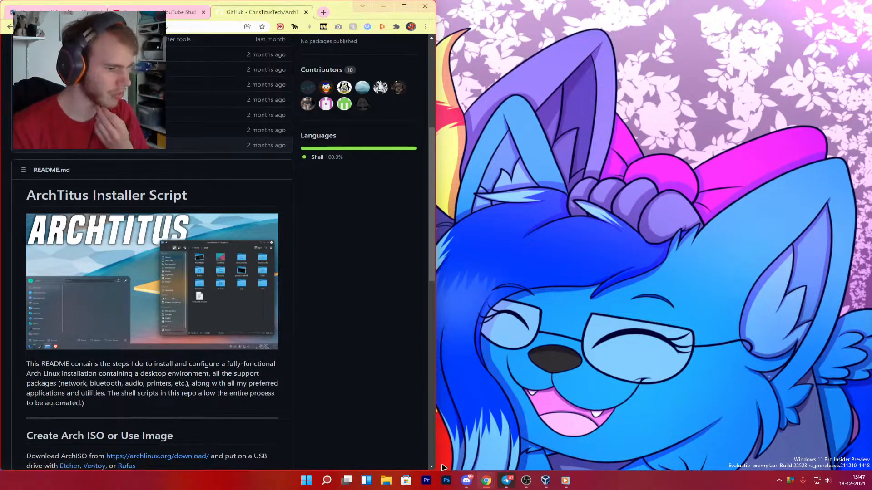
# - Create an Arch Linux (64-bit) machine named ArchTitus in VirtualBox Manager with 2048 MB memory and a 64 GB dynamically allocated VDI disk
pyautogui.click(546, 480)
pyautogui.click(541, 104)
pyautogui.write('ArchTitus')
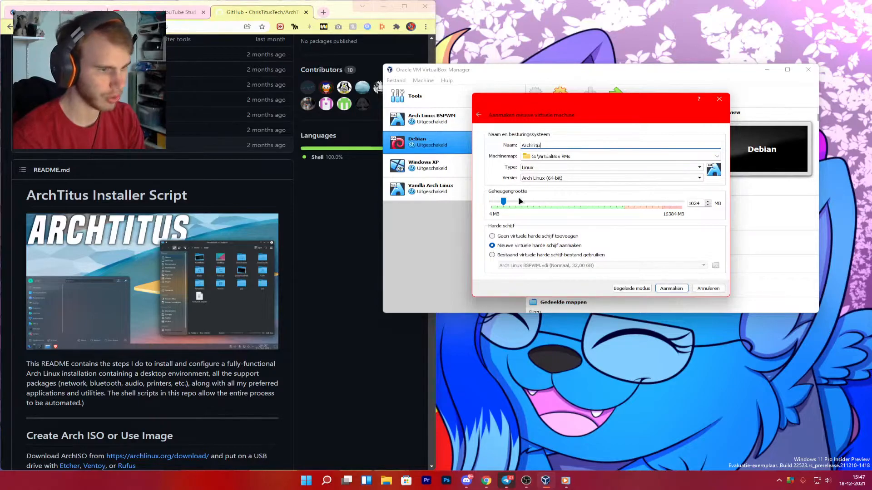
pyautogui.moveTo(503, 201); pyautogui.dragTo(516, 210)
pyautogui.click(671, 288)
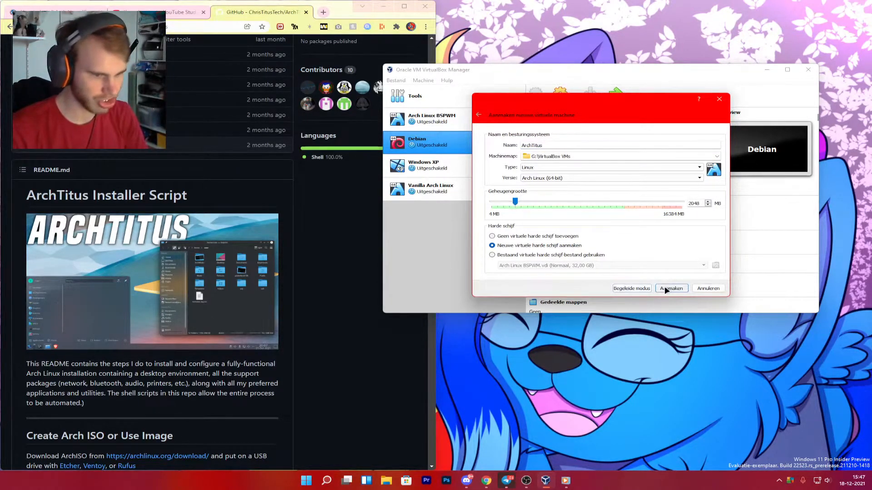
pyautogui.click(635, 179)
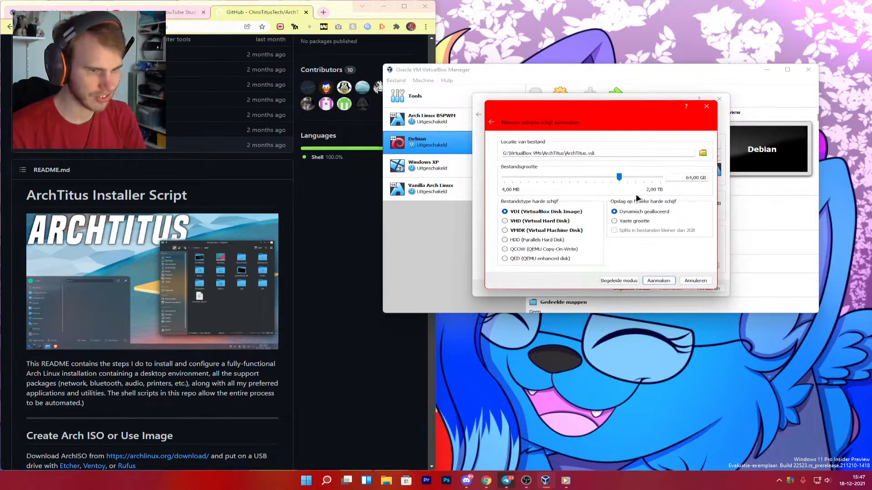
pyautogui.click(662, 279)
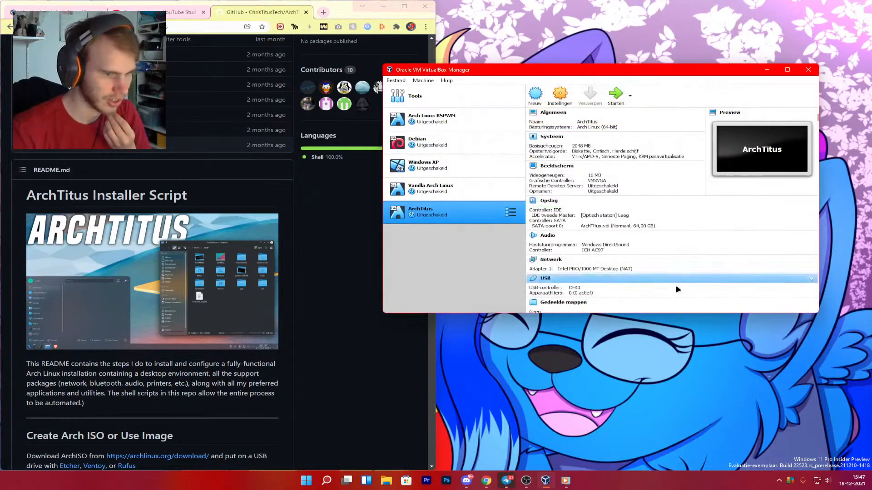
# - In the ArchTitus settings, disable floppy boot and move it below the hard disk, and set the video memory to 128 MB
pyautogui.click(560, 94)
pyautogui.click(475, 117)
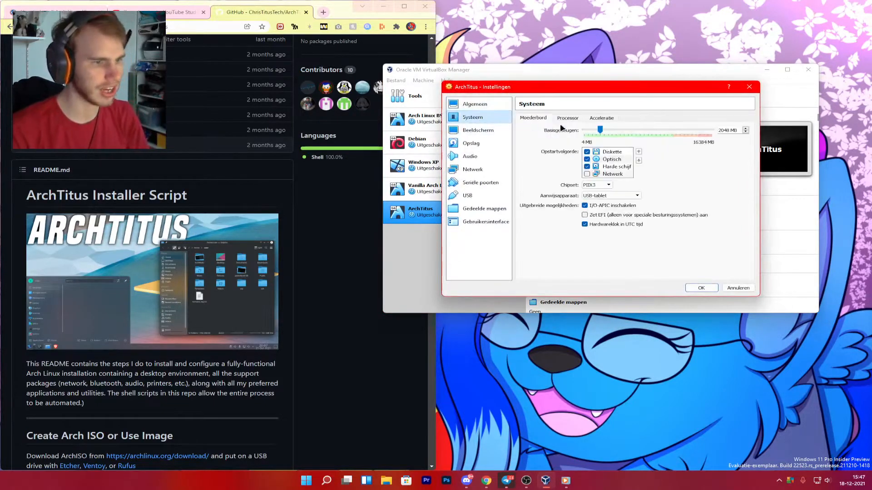
pyautogui.click(587, 152)
pyautogui.moveTo(593, 153); pyautogui.dragTo(614, 174)
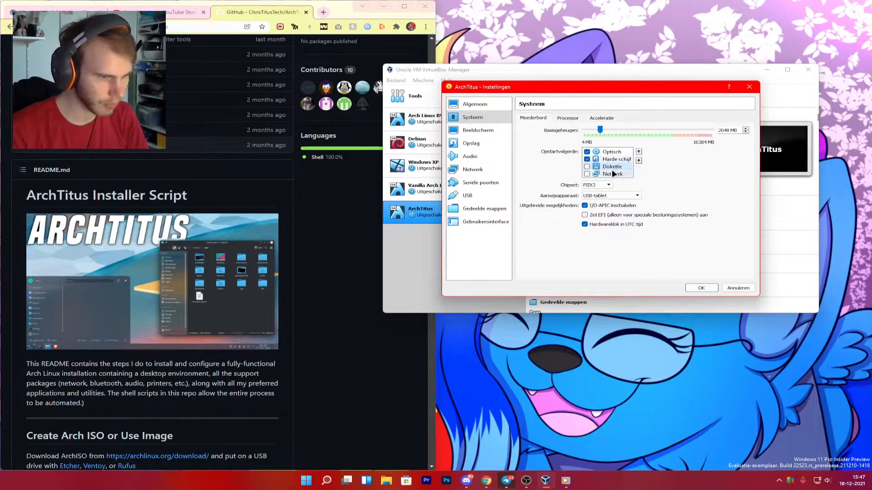
pyautogui.click(471, 130)
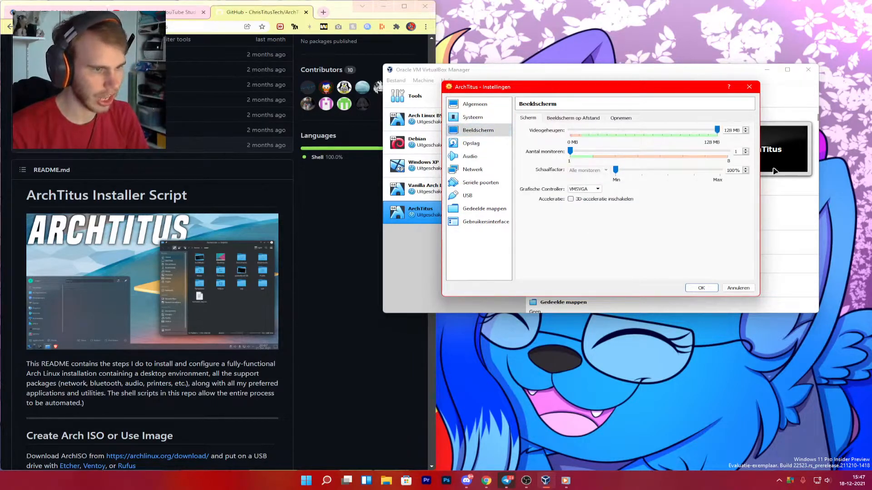
# - Attach archlinux-2021.11.01-x86_64.iso to the ArchTitus machine's empty IDE optical drive and save the settings
pyautogui.click(471, 143)
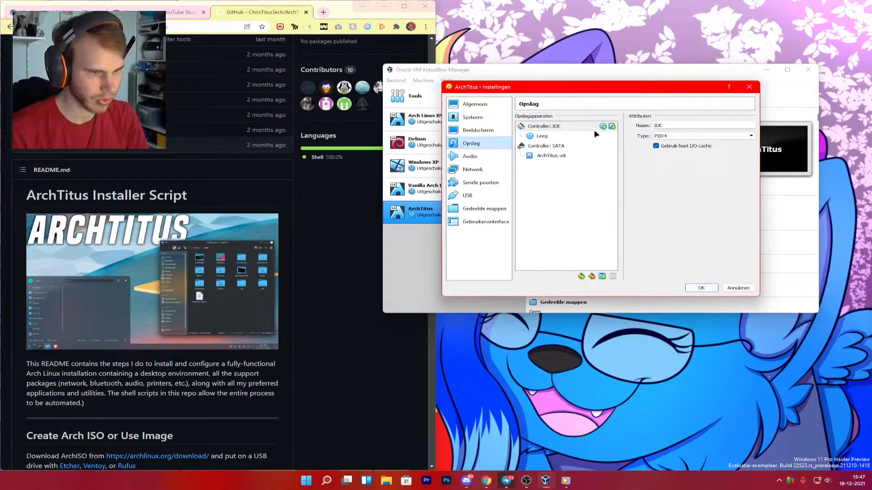
pyautogui.click(543, 136)
pyautogui.click(751, 125)
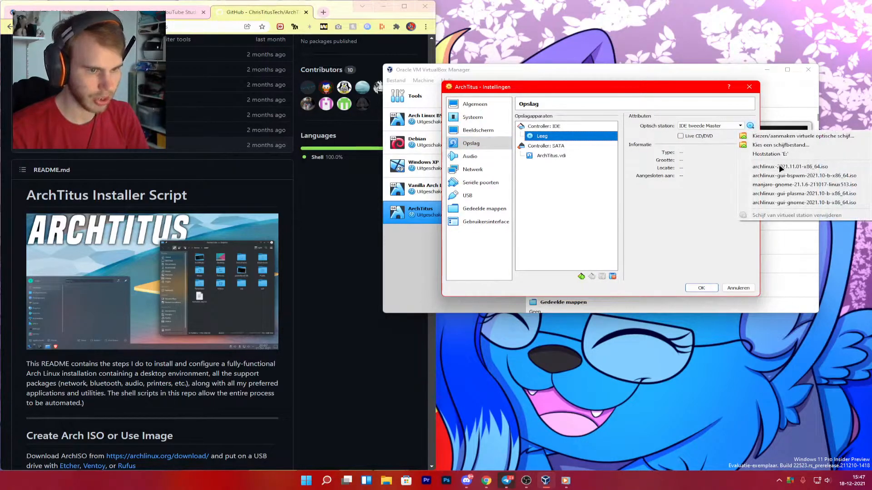
pyautogui.click(754, 167)
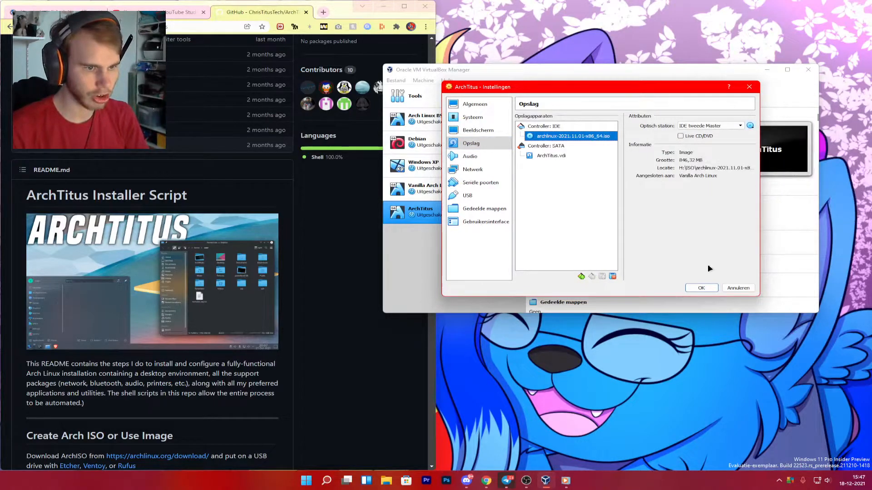
pyautogui.click(698, 288)
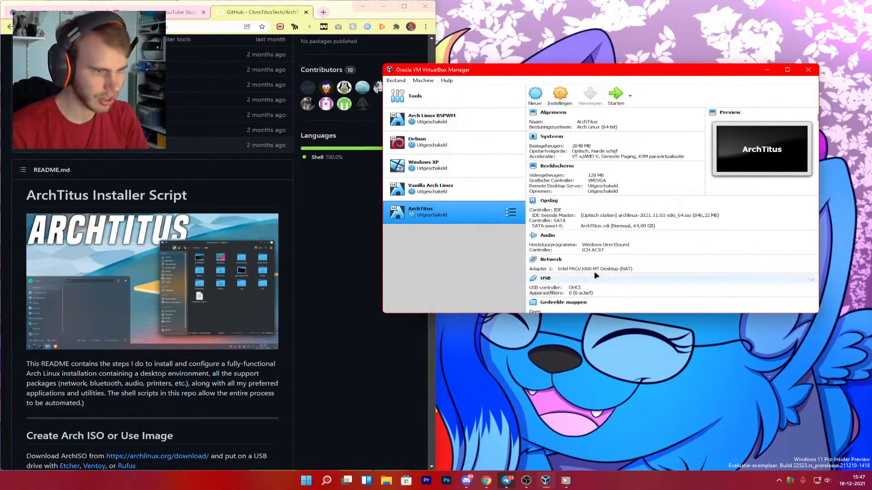
# - Start the ArchTitus machine, highlight the README's Boot Arch ISO commands, and boot the Arch Linux install medium (x86_64, BIOS)
pyautogui.scroll(-4, 285, 422)
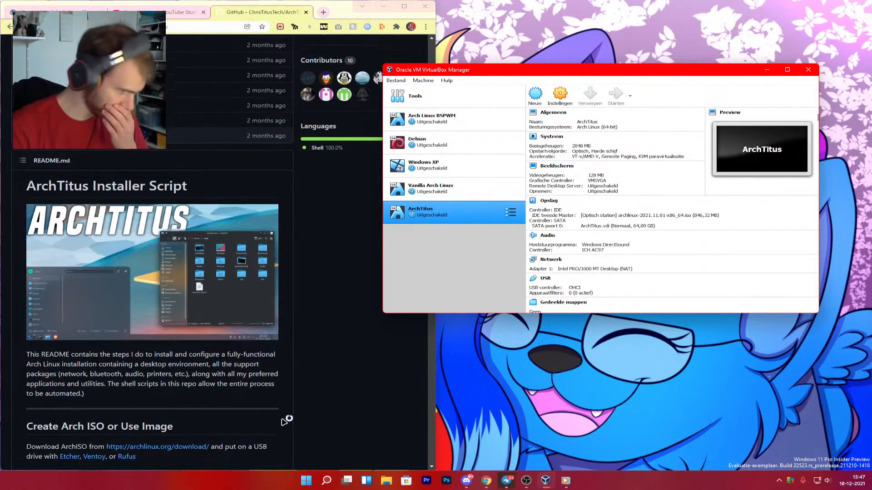
pyautogui.scroll(-2, 285, 422)
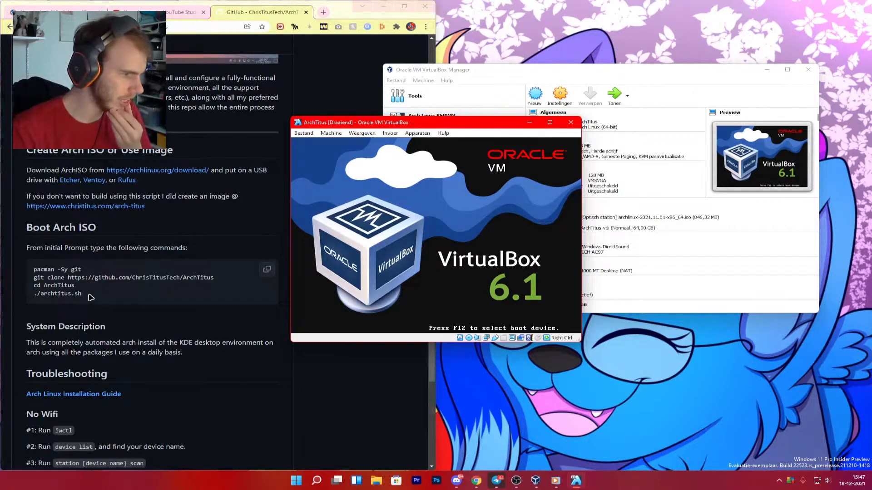
pyautogui.moveTo(87, 295); pyautogui.dragTo(34, 269)
pyautogui.moveTo(465, 125); pyautogui.dragTo(687, 155)
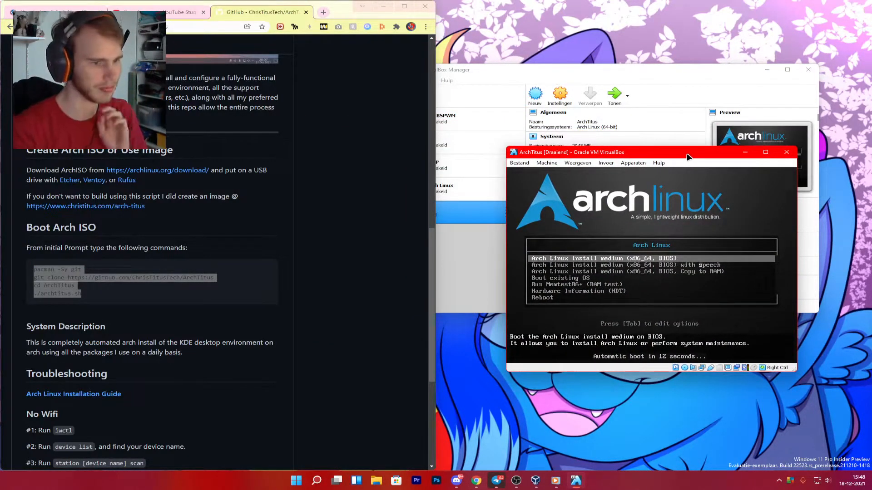
pyautogui.press('Return')
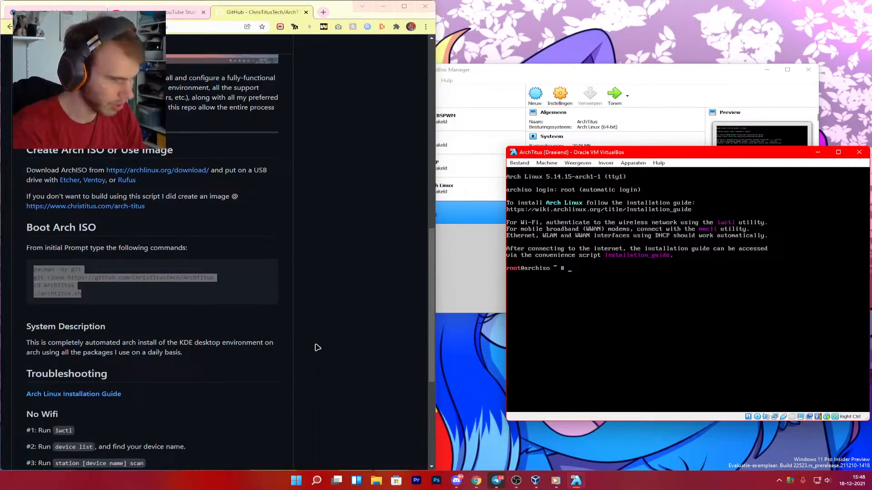
# - Install git in the live environment with pacman -Sy git and accept the installation
pyautogui.write('pacman')
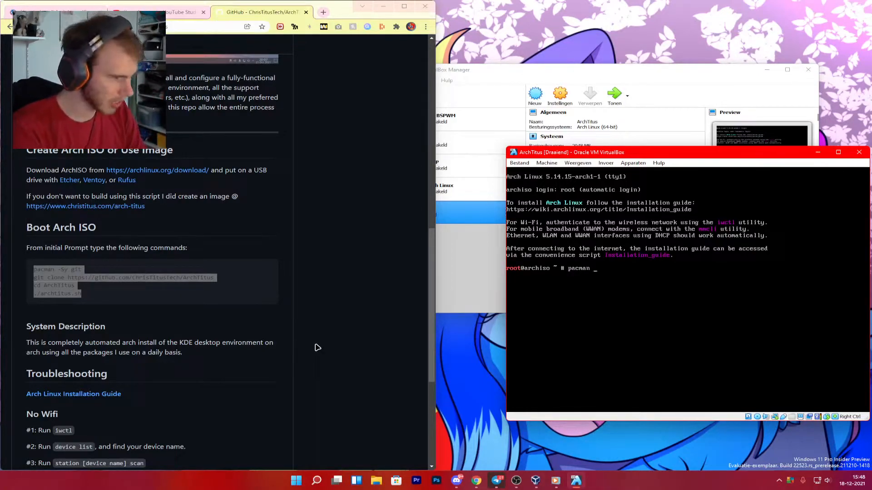
pyautogui.write(' -Sy git')
pyautogui.press('Return')
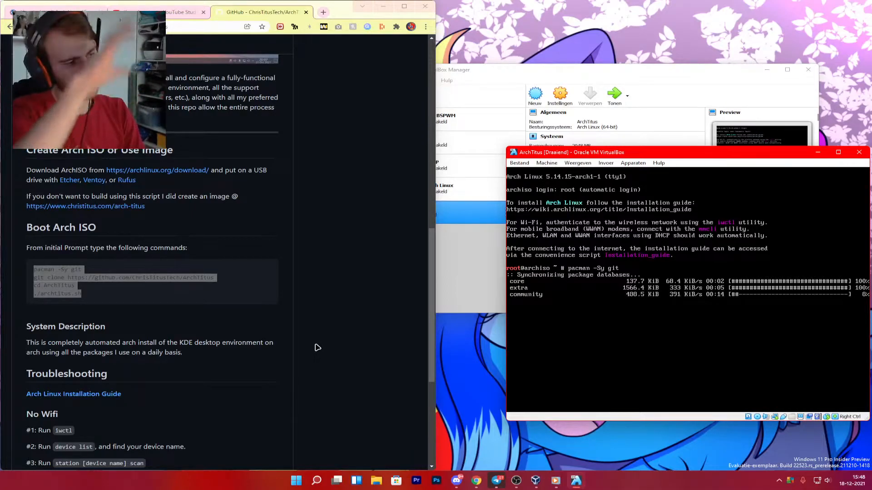
pyautogui.click(318, 348)
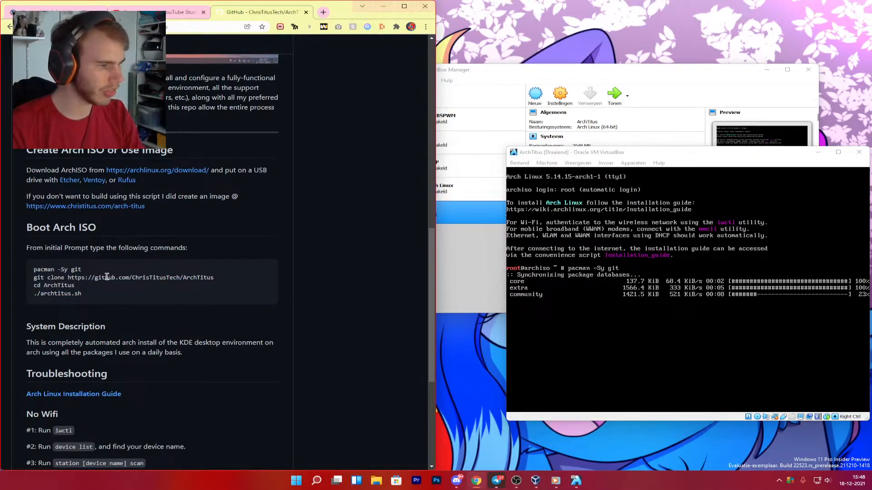
pyautogui.click(707, 167)
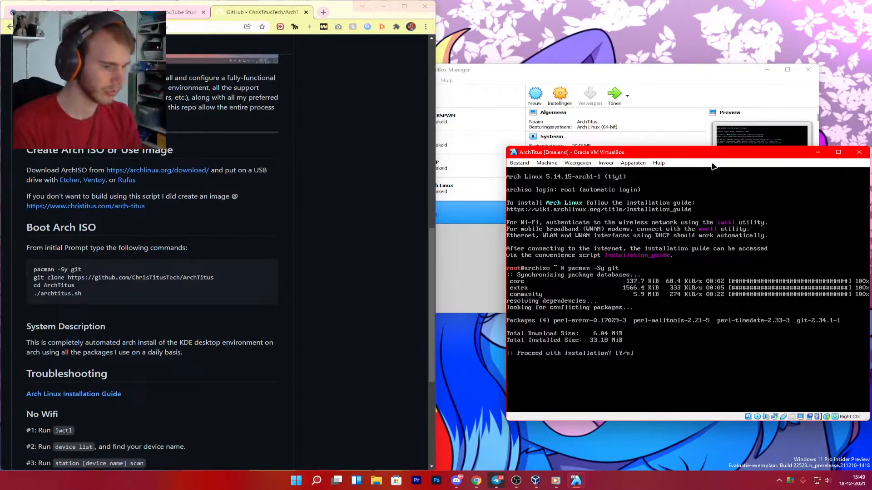
pyautogui.press('Return')
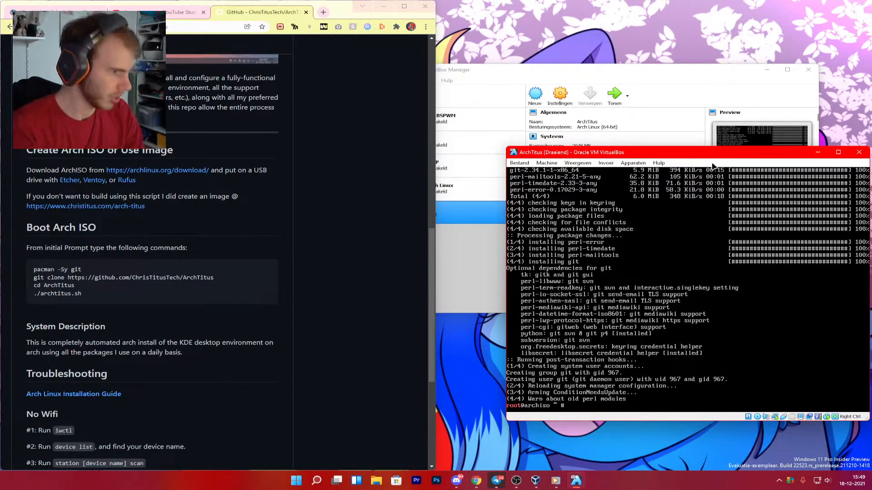
pyautogui.write('git clon')
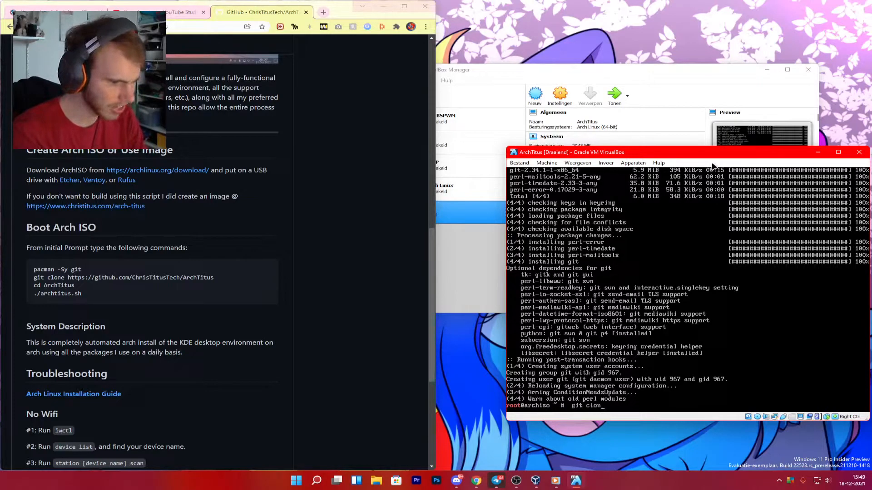
pyautogui.write('e https')
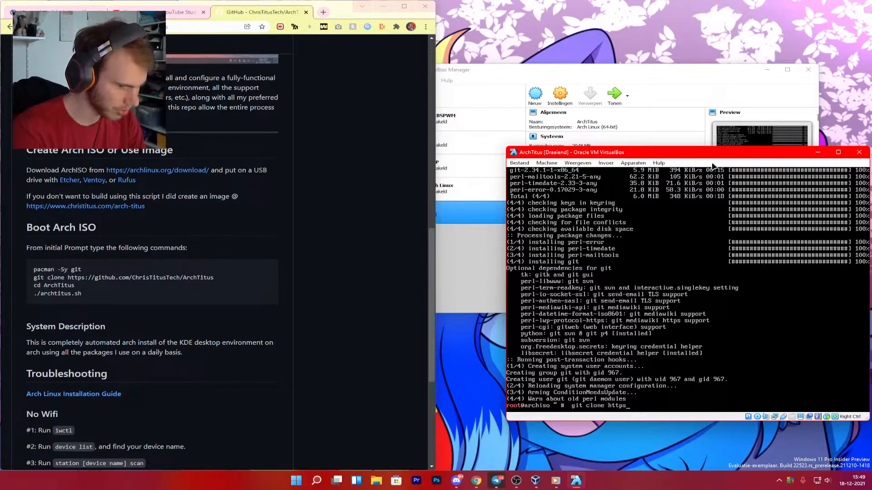
pyautogui.write('d:')
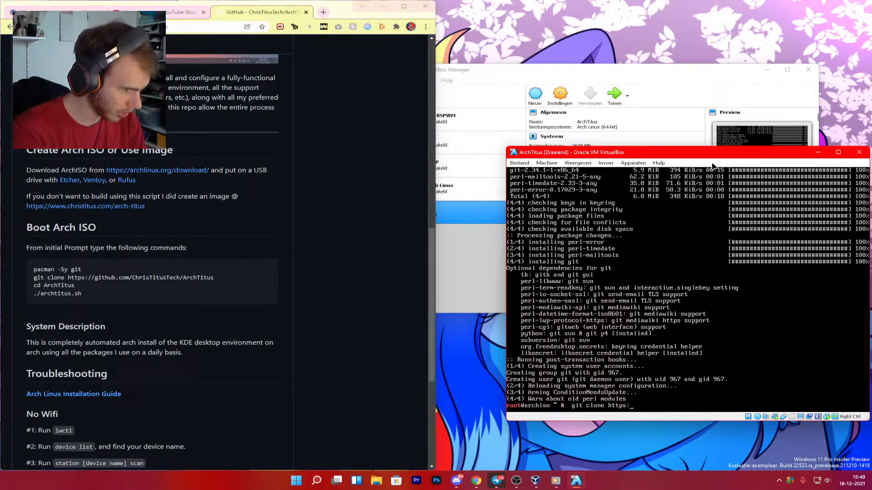
pyautogui.write('//github')
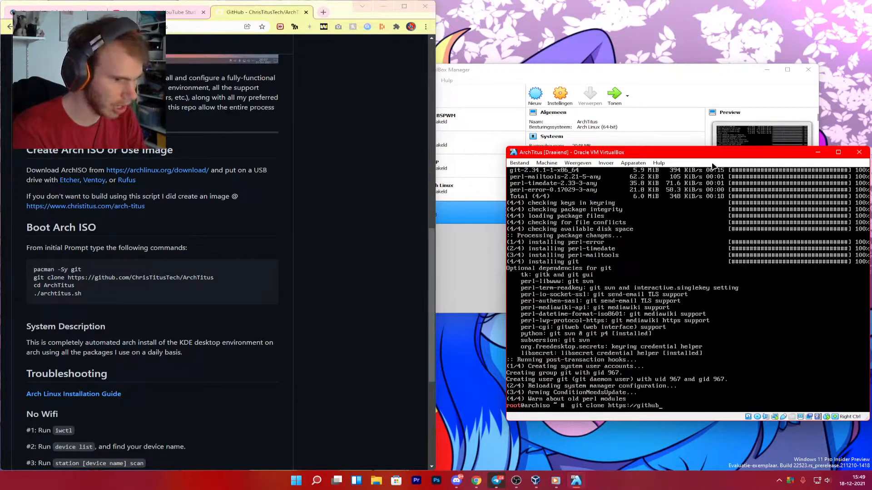
pyautogui.write('.com')
pyautogui.write('/Chris')
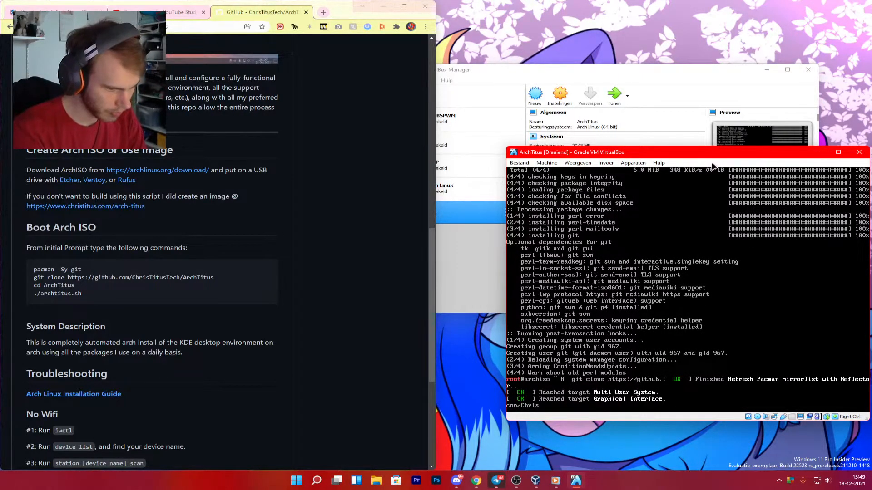
pyautogui.write('Titus')
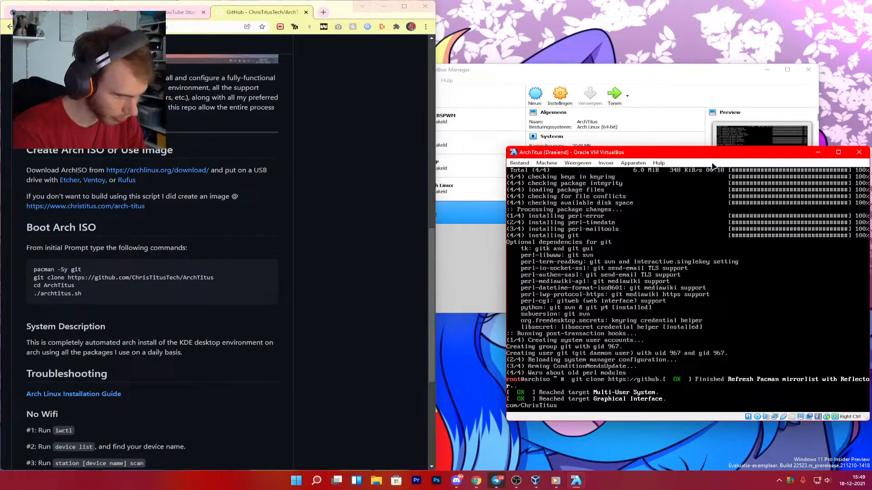
pyautogui.write('Tech/ArchTitus')
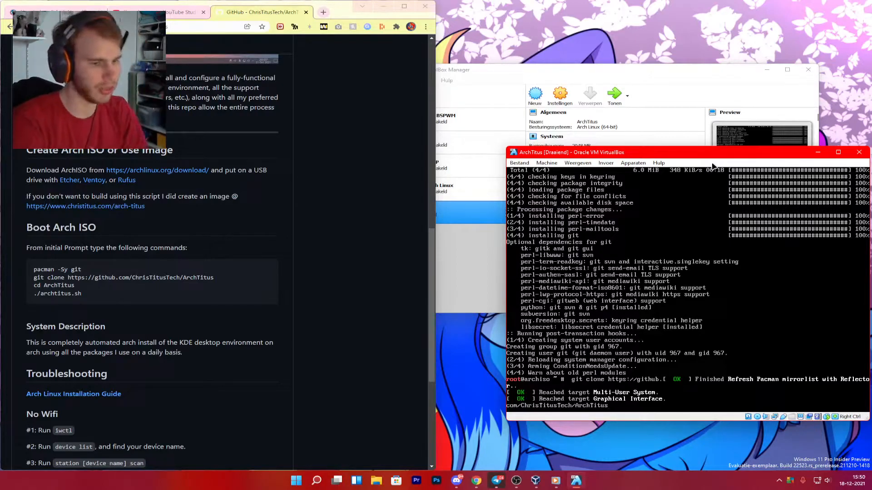
pyautogui.press('Return')
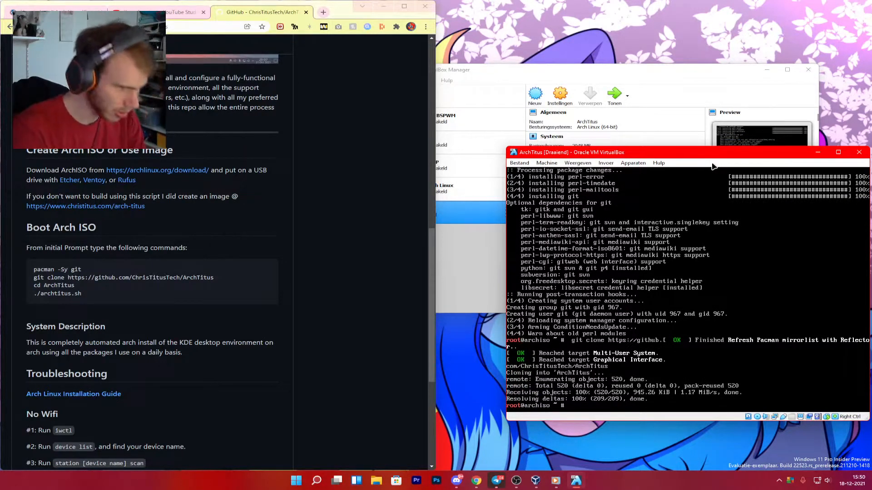
pyautogui.write('cd ArchTitus/')
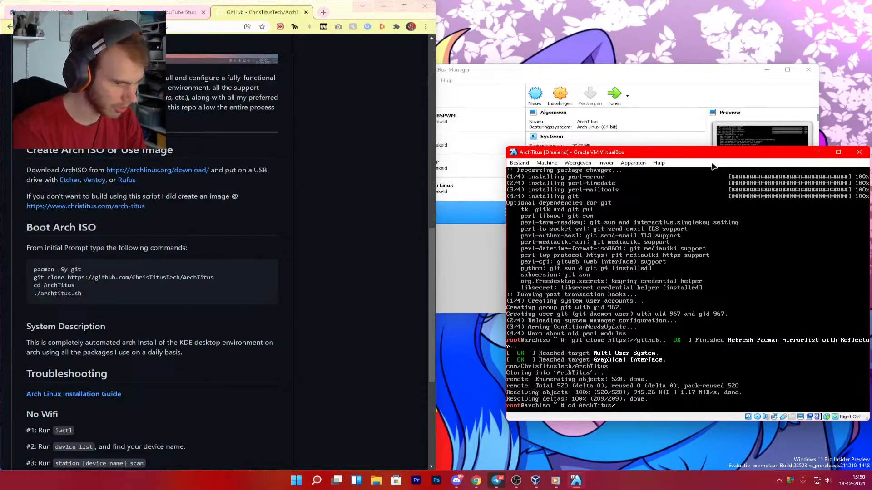
pyautogui.press('Return')
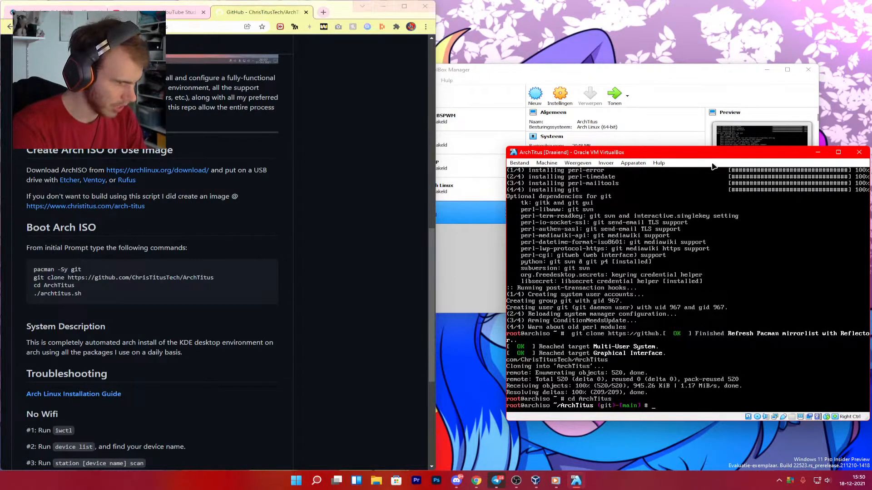
# - Run the ./archtitus.sh installer script from the ArchTitus directory
pyautogui.write('.ar')
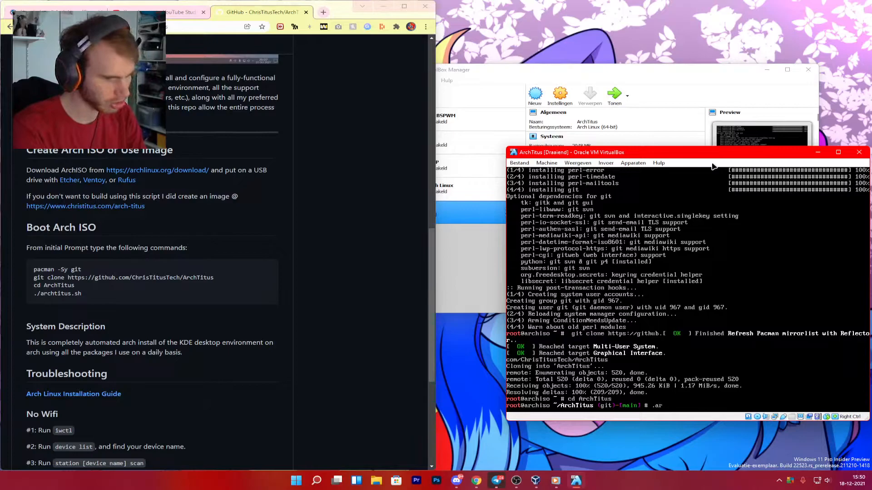
pyautogui.write('ch')
pyautogui.press('Tab')
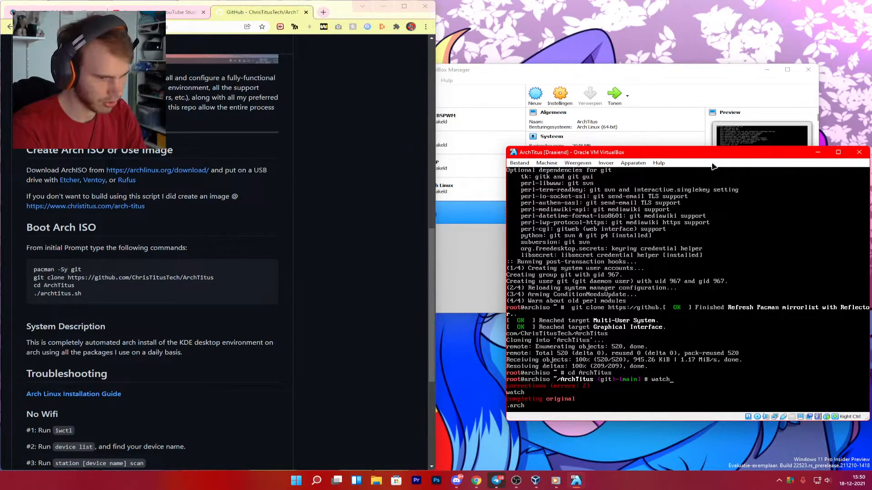
pyautogui.press('BackSpace')
pyautogui.press('BackSpace')
pyautogui.press('BackSpace')
pyautogui.press('BackSpace')
pyautogui.press('BackSpace')
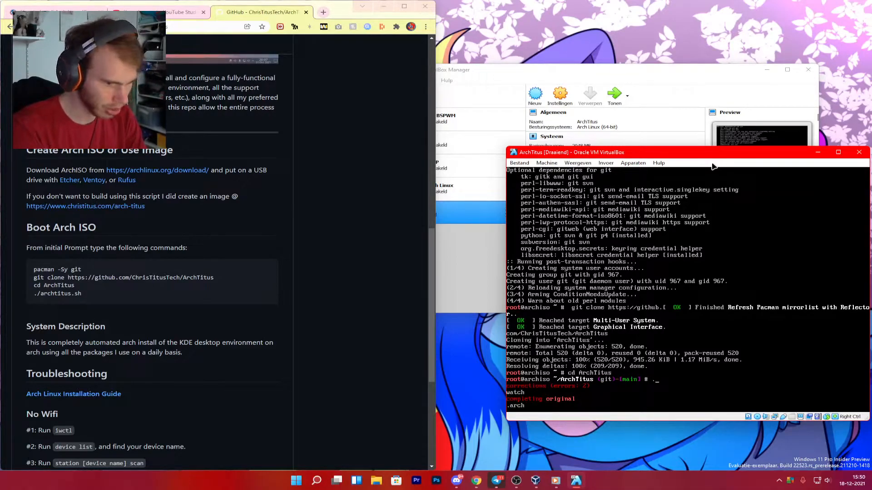
pyautogui.write('.archj')
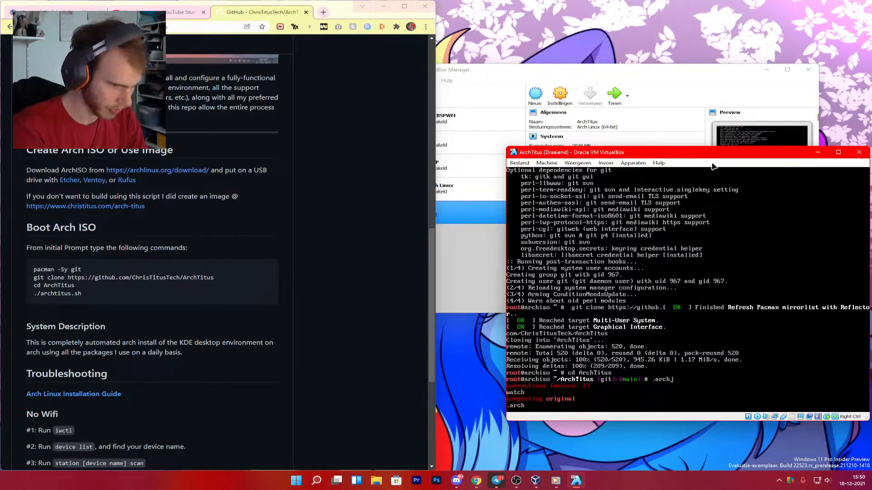
pyautogui.write('titus.sh')
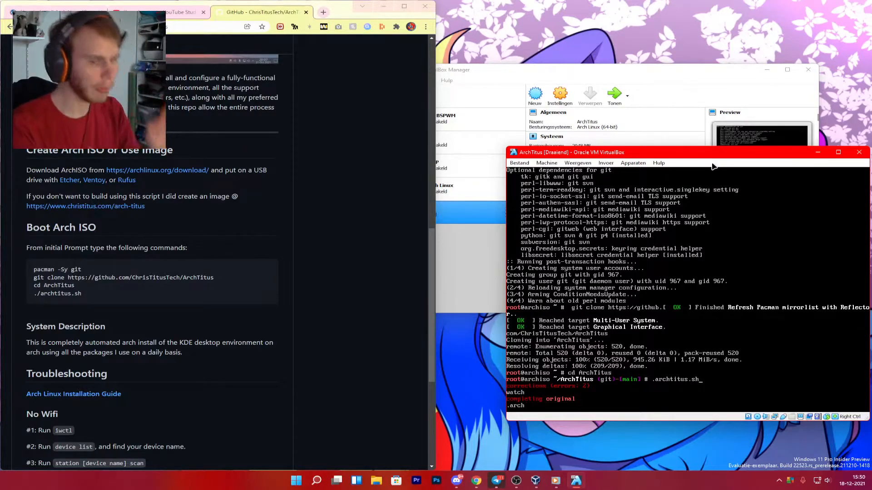
pyautogui.press('Return')
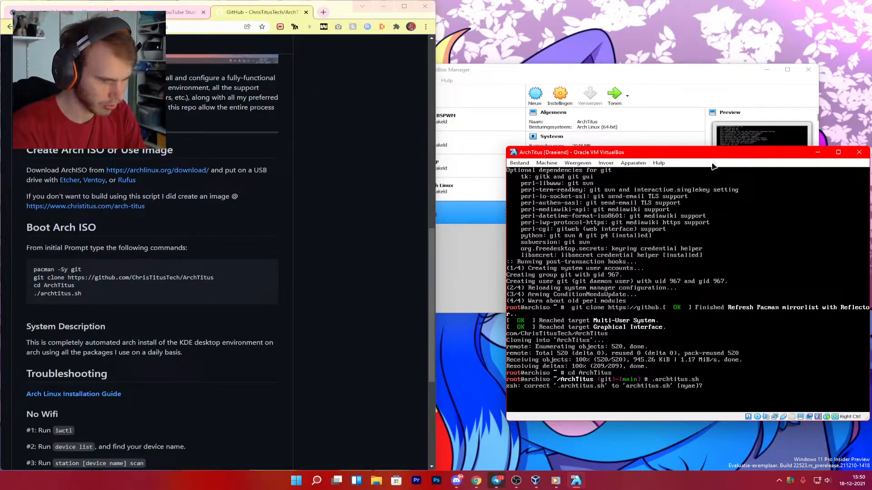
pyautogui.write('y')
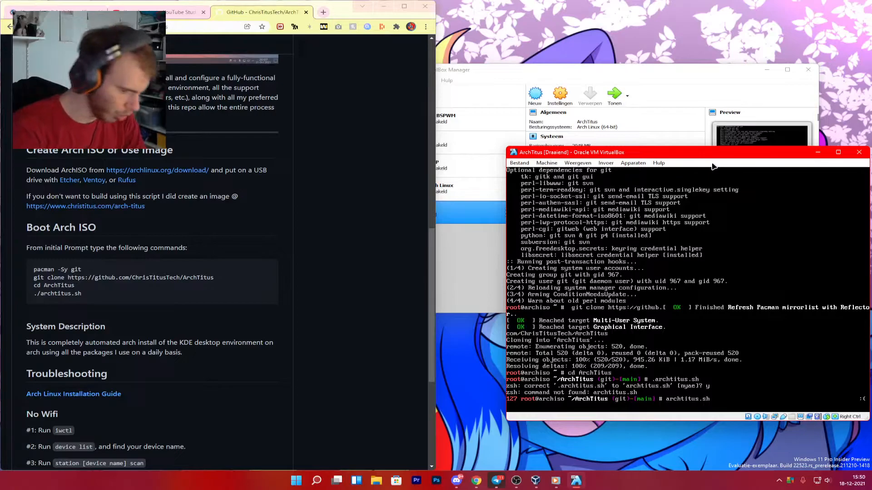
pyautogui.press('Return')
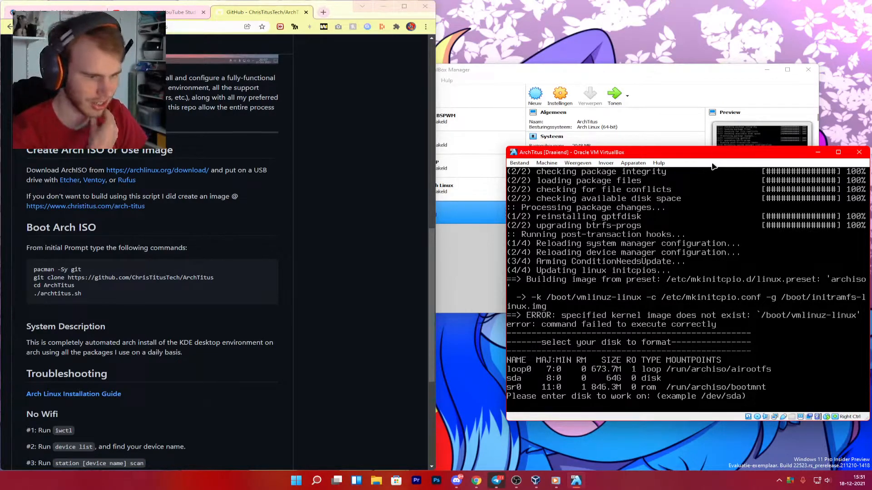
# - Leave the installer's disk entry blank and confirm the format warning with y
pyautogui.press('Return')
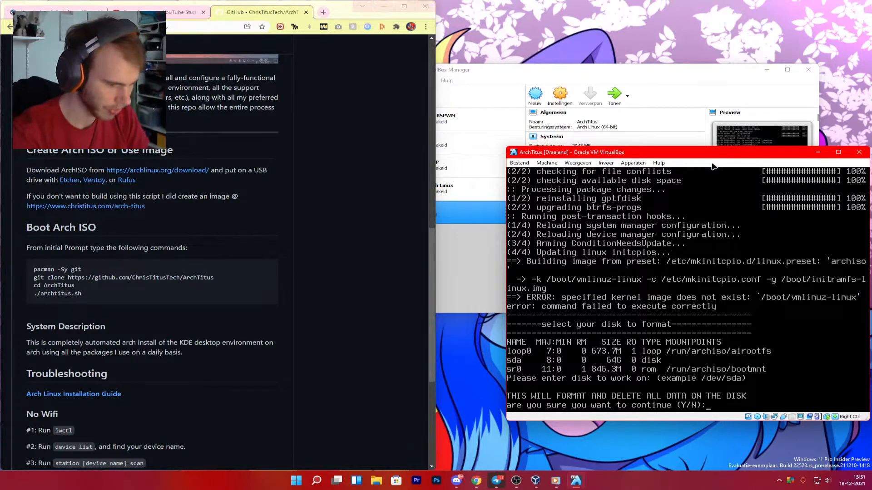
pyautogui.write('y')
pyautogui.press('Return')
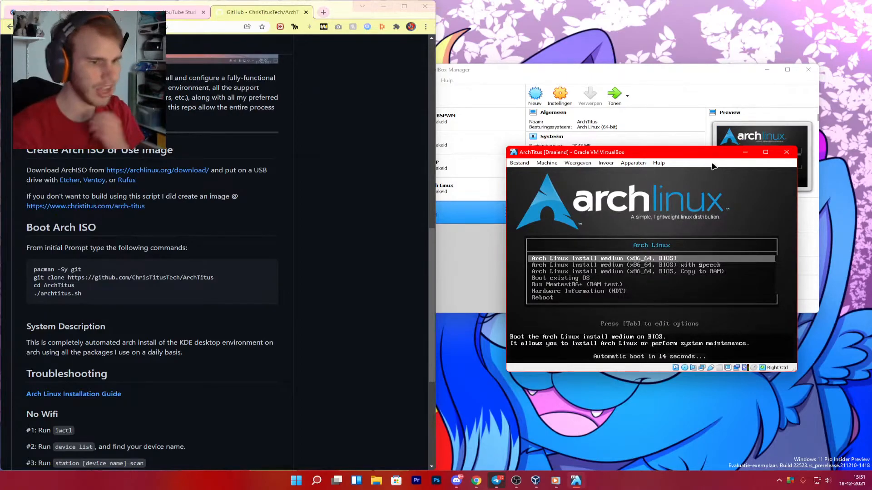
# - Try to boot the existing OS from the Arch Linux boot menu
pyautogui.press('Down')
pyautogui.press('Down')
pyautogui.press('Down')
pyautogui.press('Return')
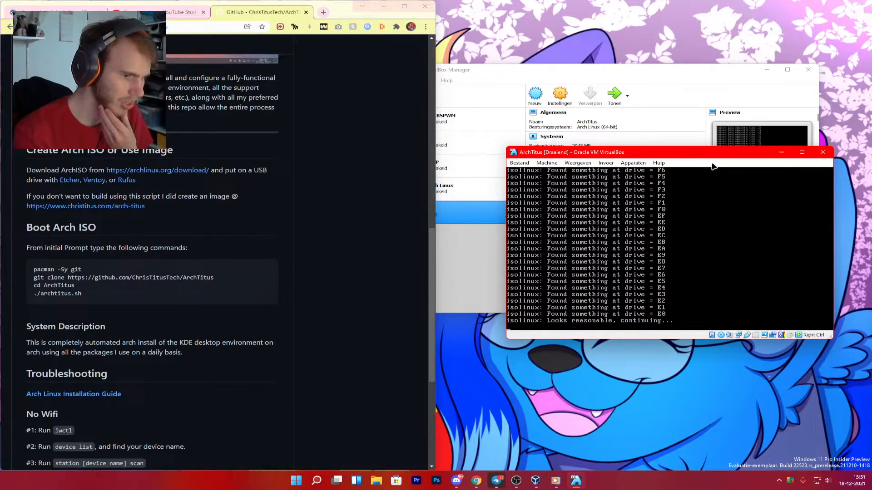
# - Reset the ArchTitus machine and boot the Arch Linux install medium (x86_64, BIOS)
pyautogui.click(547, 164)
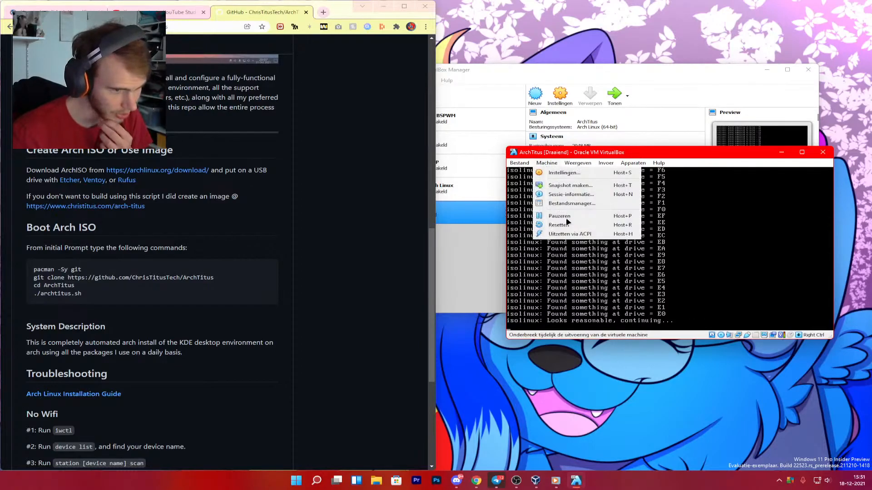
pyautogui.click(570, 221)
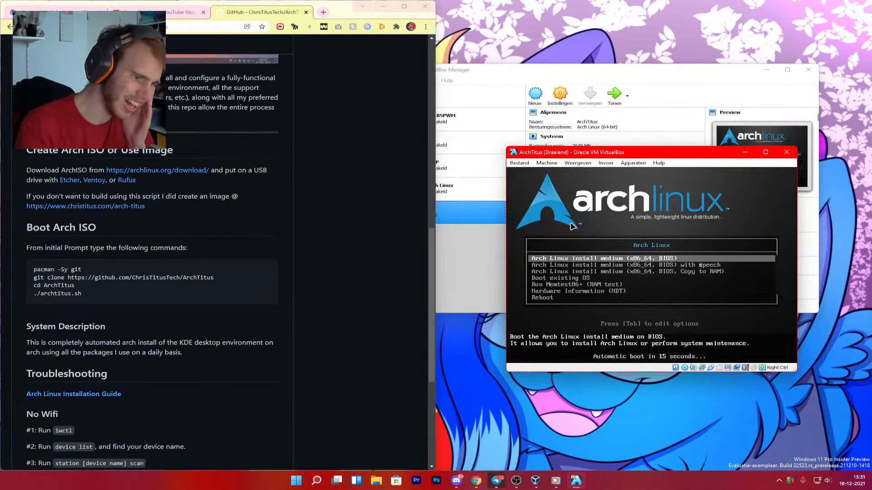
pyautogui.press('Return')
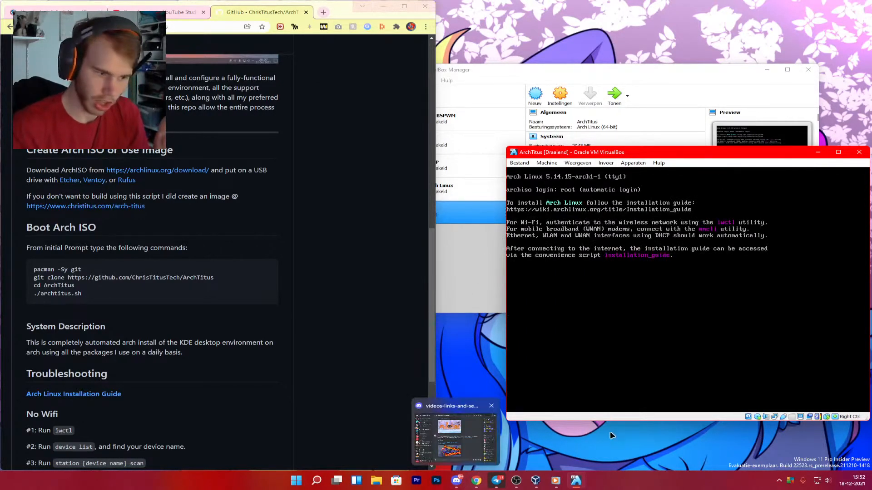
# - List the contents of root's home directory in the live environment with ls and ll
pyautogui.click(517, 483)
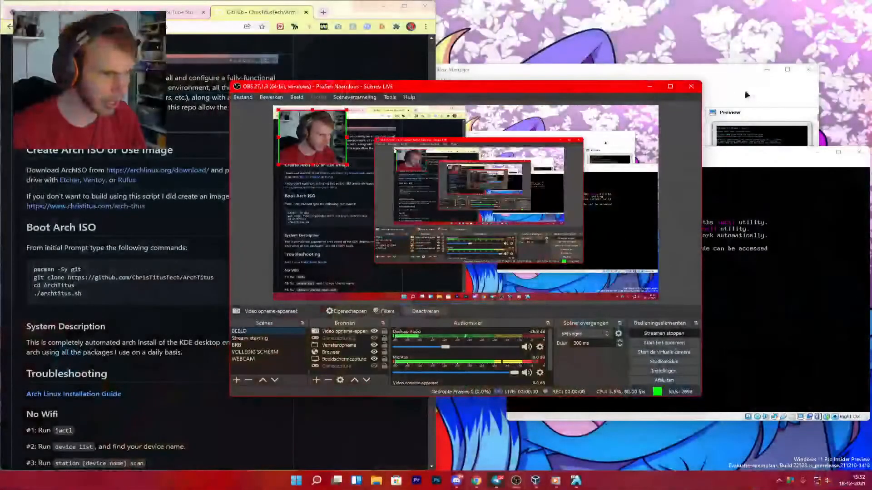
pyautogui.click(648, 84)
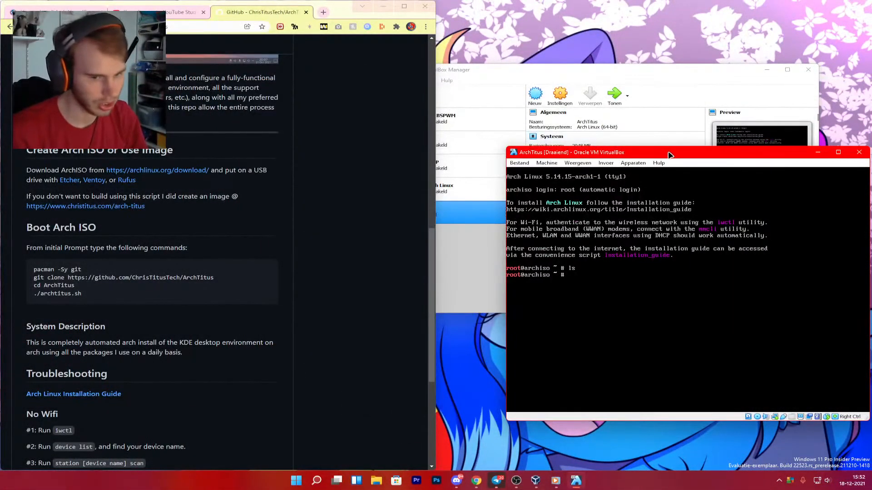
pyautogui.moveTo(699, 158); pyautogui.dragTo(648, 169)
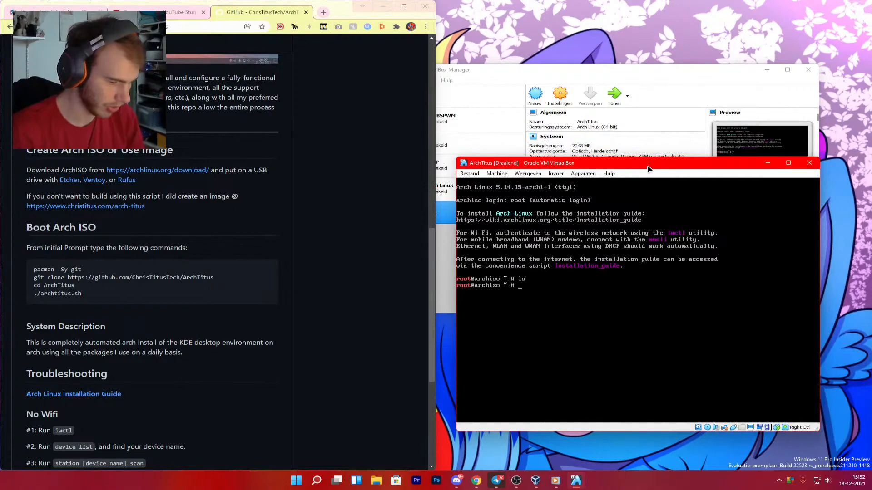
pyautogui.write('ll')
pyautogui.press('Return')
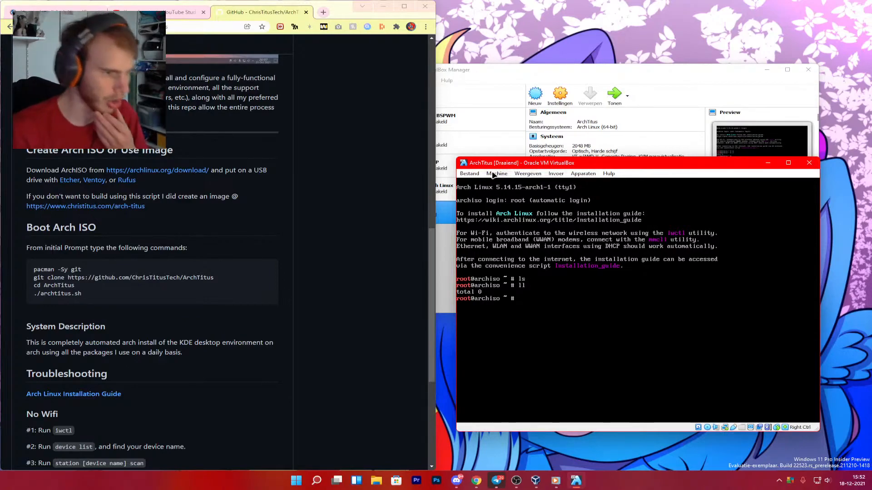
# - Close the ArchTitus machine by sending it the shutdown signal
pyautogui.click(809, 163)
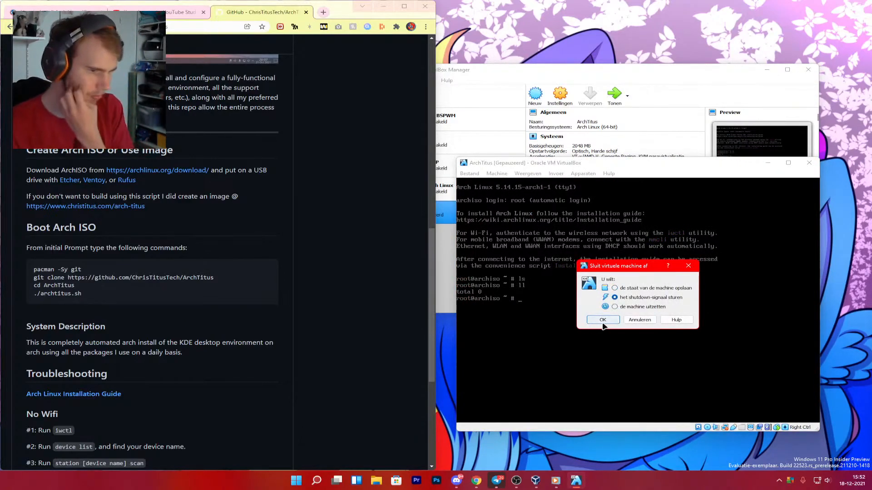
pyautogui.click(602, 320)
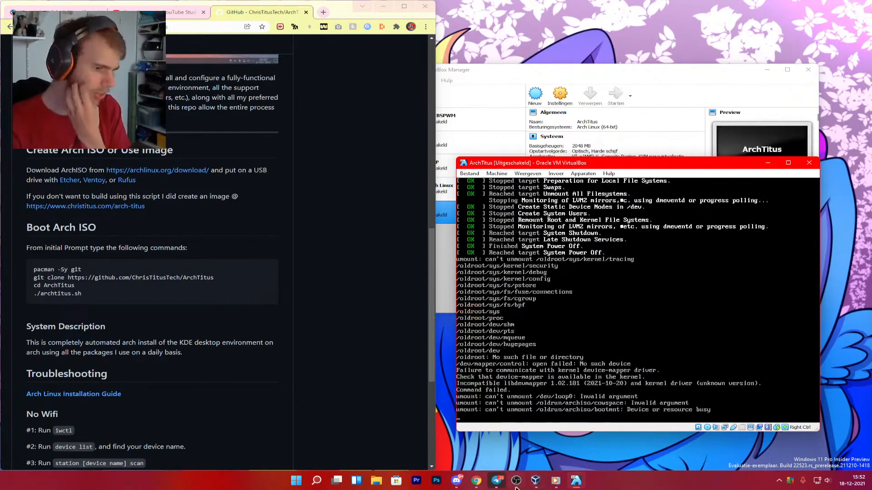
# - Switch to OBS and activate the WEBCAM scene
pyautogui.click(516, 481)
pyautogui.click(248, 359)
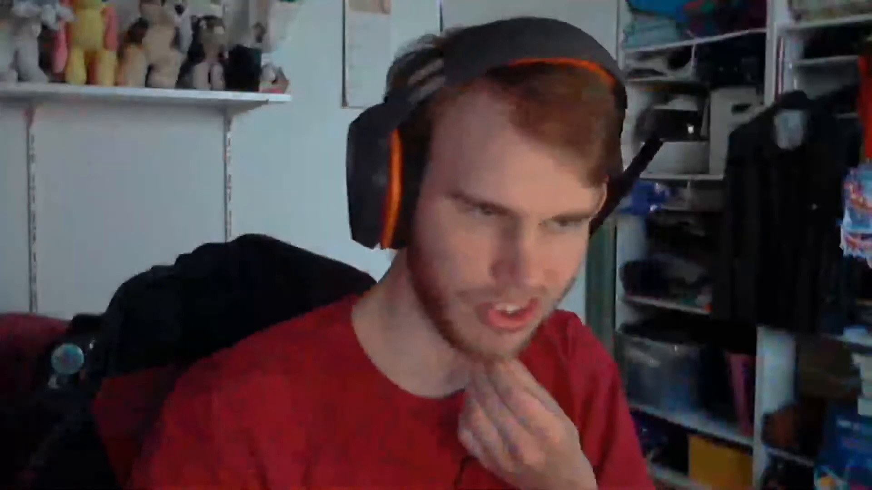